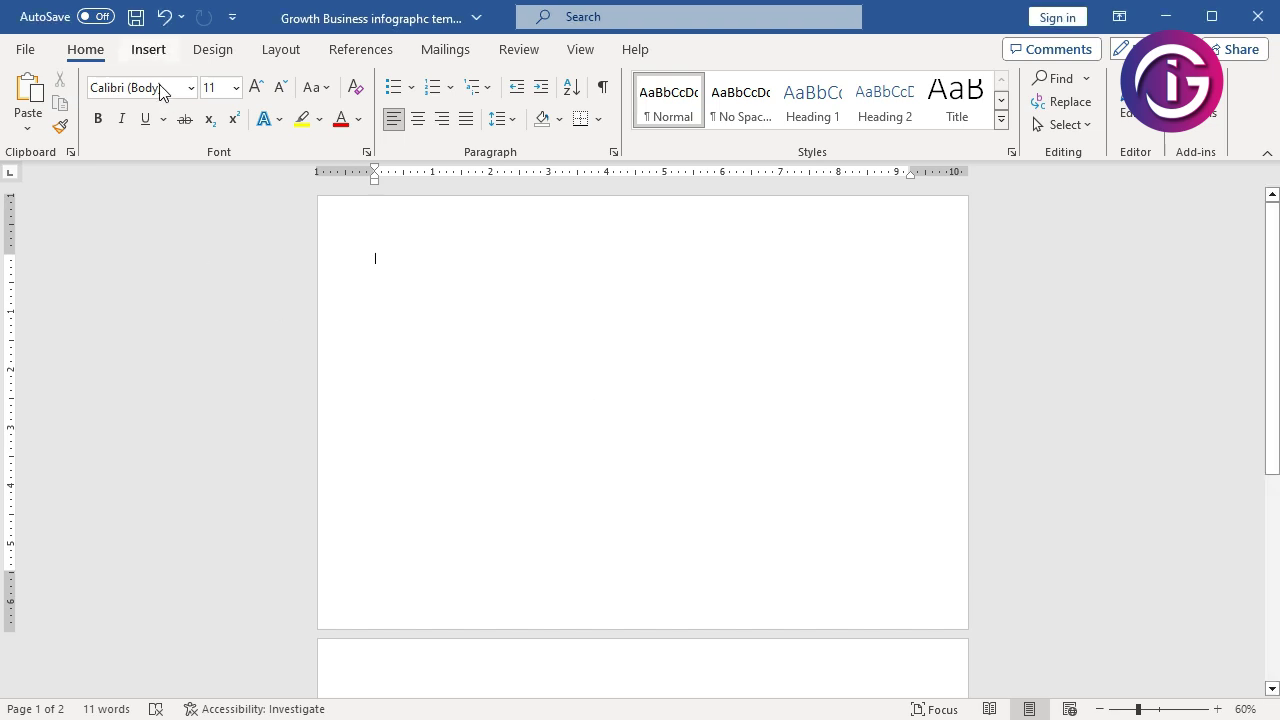
- Draw a wide rectangle near the bottom of the page and make it slightly taller
{"action": "left_click", "coordinate": [152, 51]}
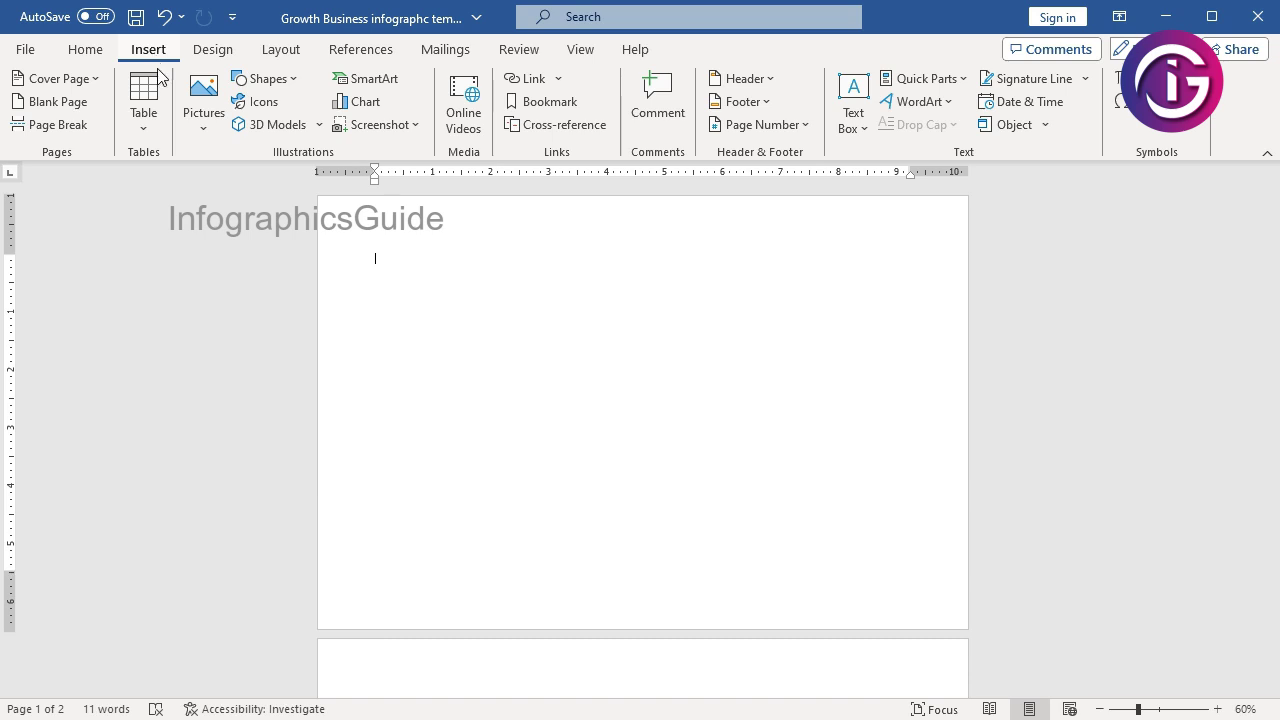
{"action": "left_click", "coordinate": [290, 78]}
{"action": "left_click", "coordinate": [318, 128]}
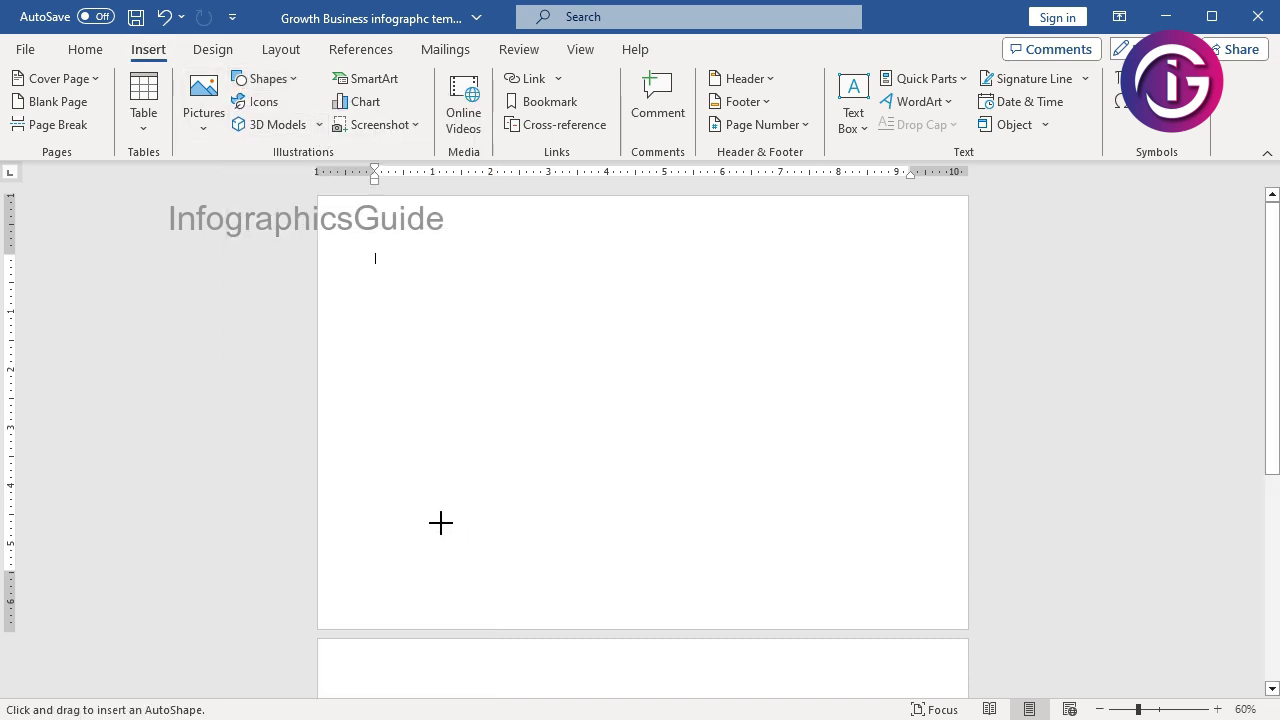
{"action": "left_click_drag", "start_coordinate": [474, 531], "coordinate": [836, 581]}
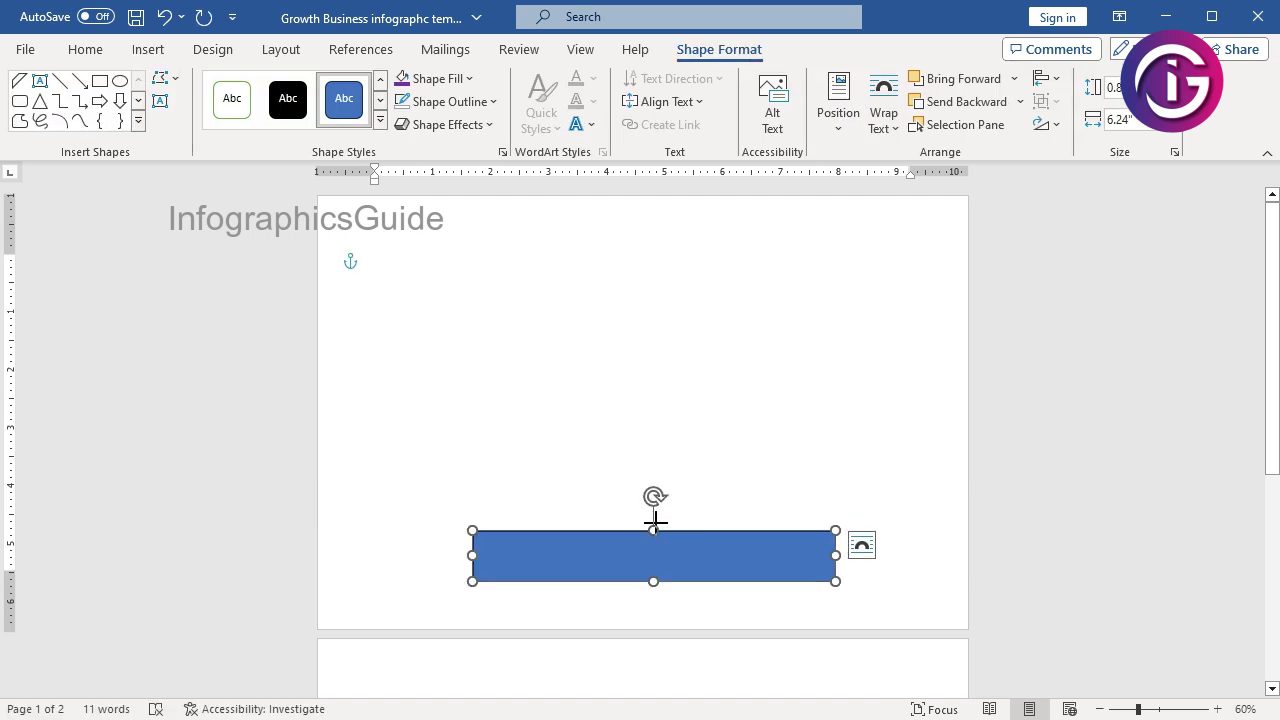
{"action": "left_click_drag", "start_coordinate": [655, 520], "coordinate": [655, 521]}
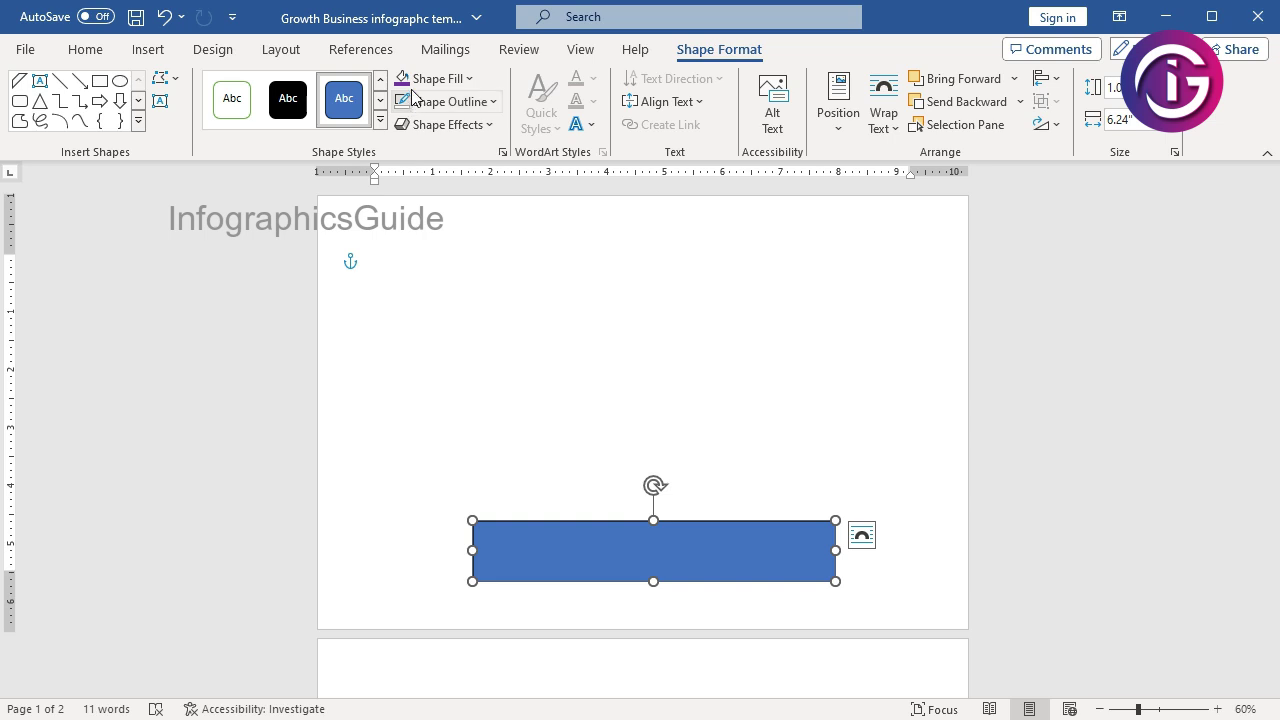
- Remove the rectangle's outline and fill it light blue
{"action": "left_click", "coordinate": [480, 101]}
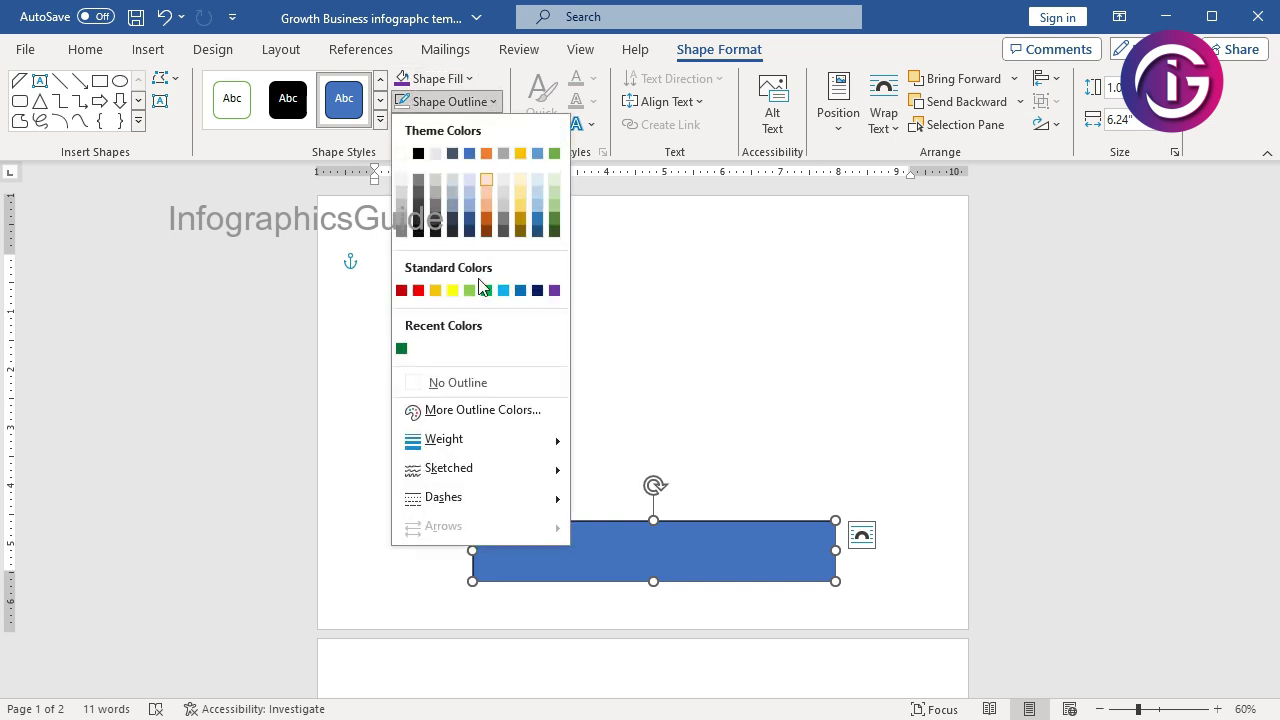
{"action": "left_click", "coordinate": [447, 392]}
{"action": "left_click", "coordinate": [466, 394]}
{"action": "left_click", "coordinate": [743, 580]}
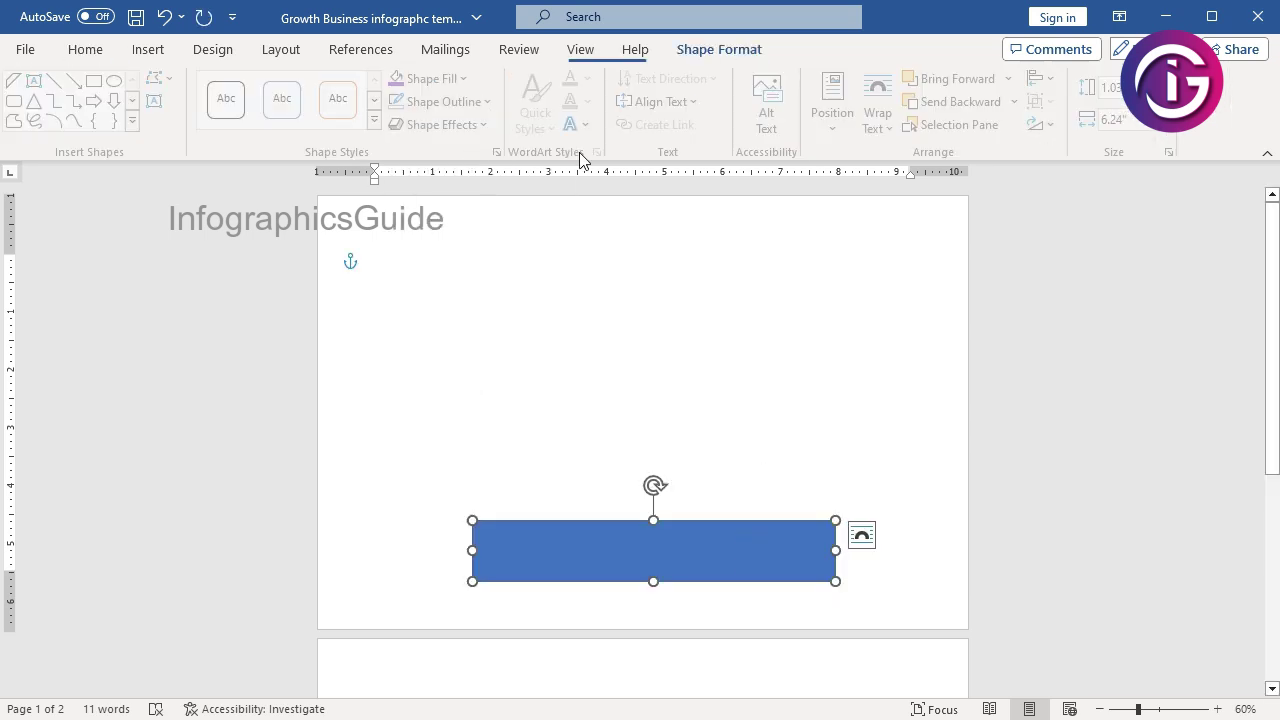
{"action": "left_click", "coordinate": [466, 79]}
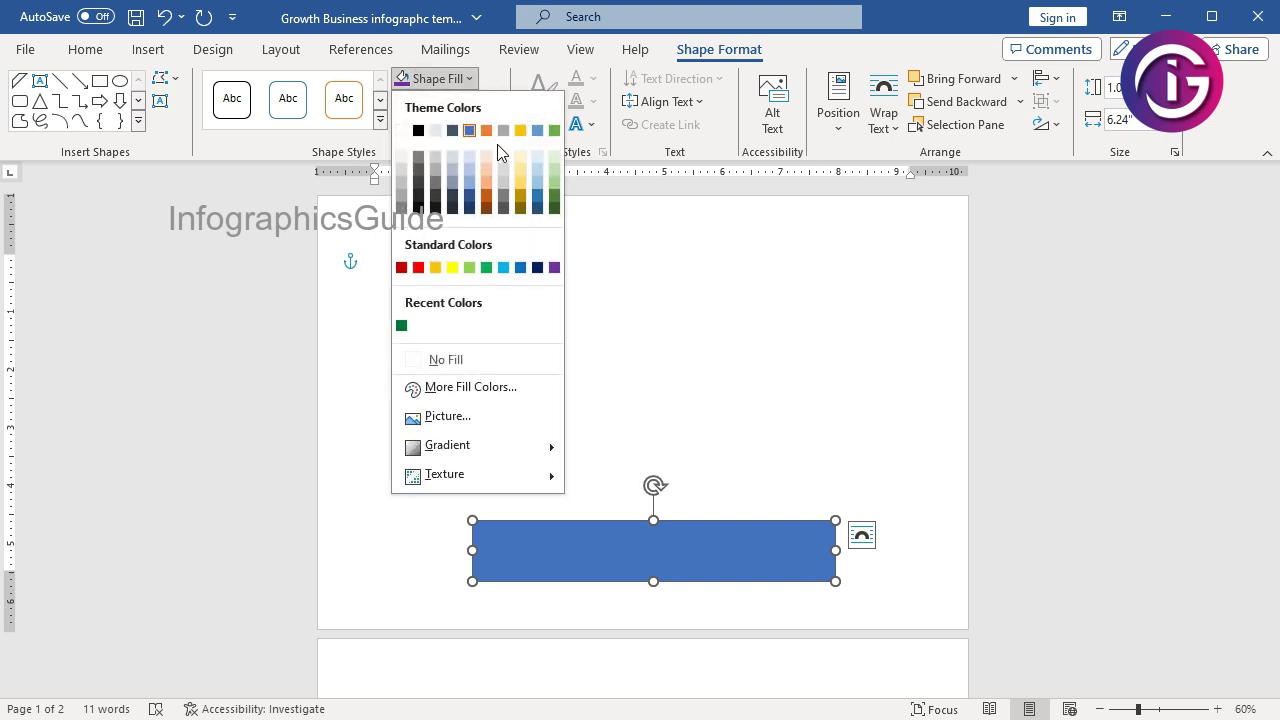
{"action": "left_click", "coordinate": [505, 268]}
{"action": "left_click", "coordinate": [731, 314]}
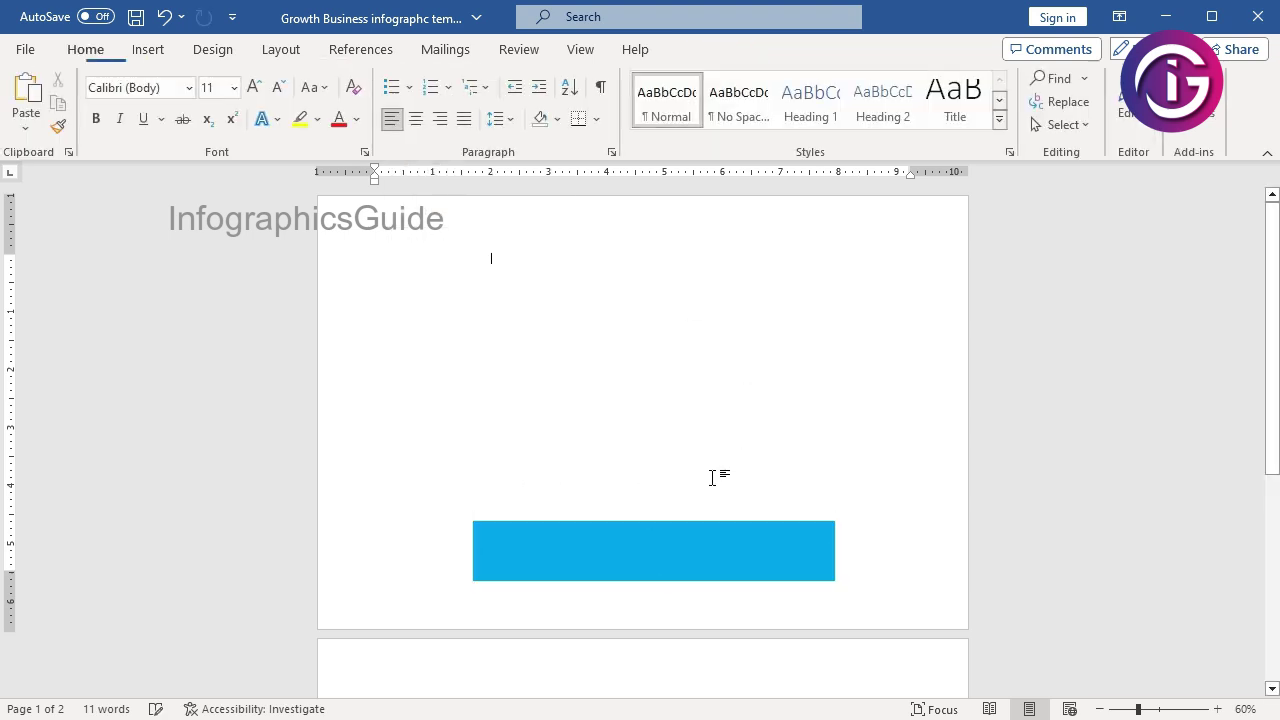
{"action": "left_click", "coordinate": [706, 552]}
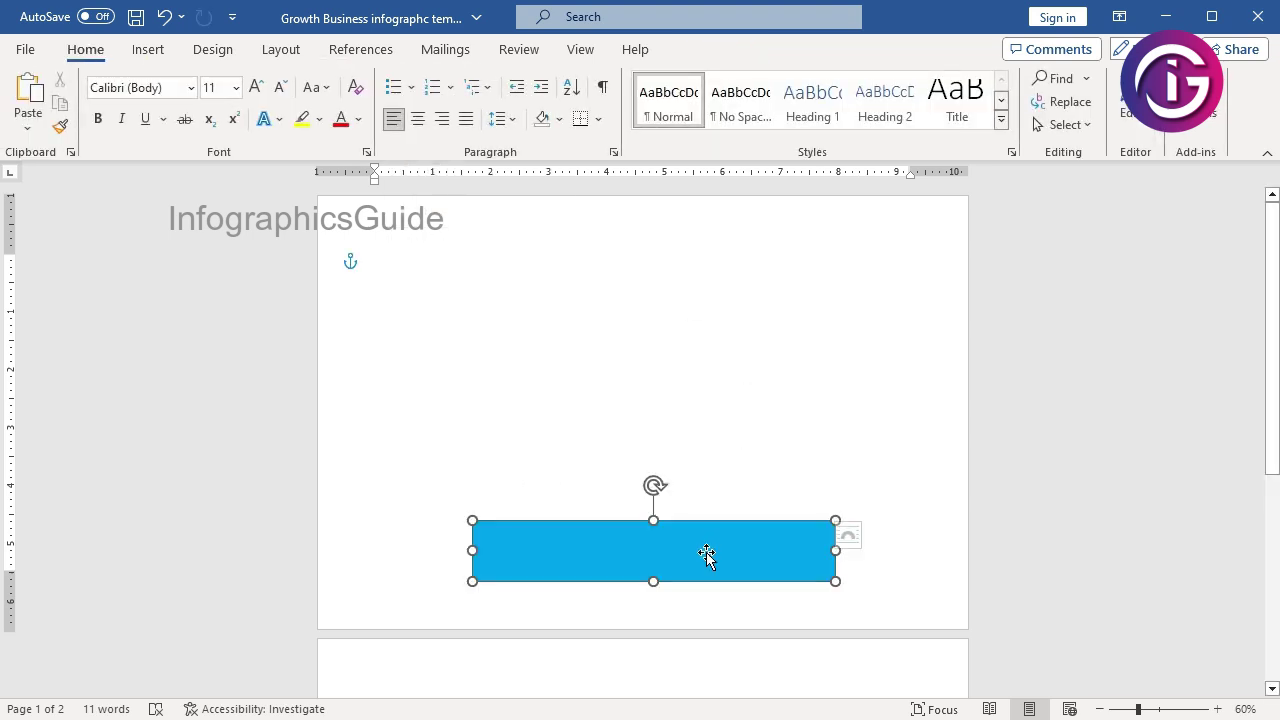
- Copy and paste the rectangle, then move the copy up over the original's top half
{"action": "right_click", "coordinate": [582, 547]}
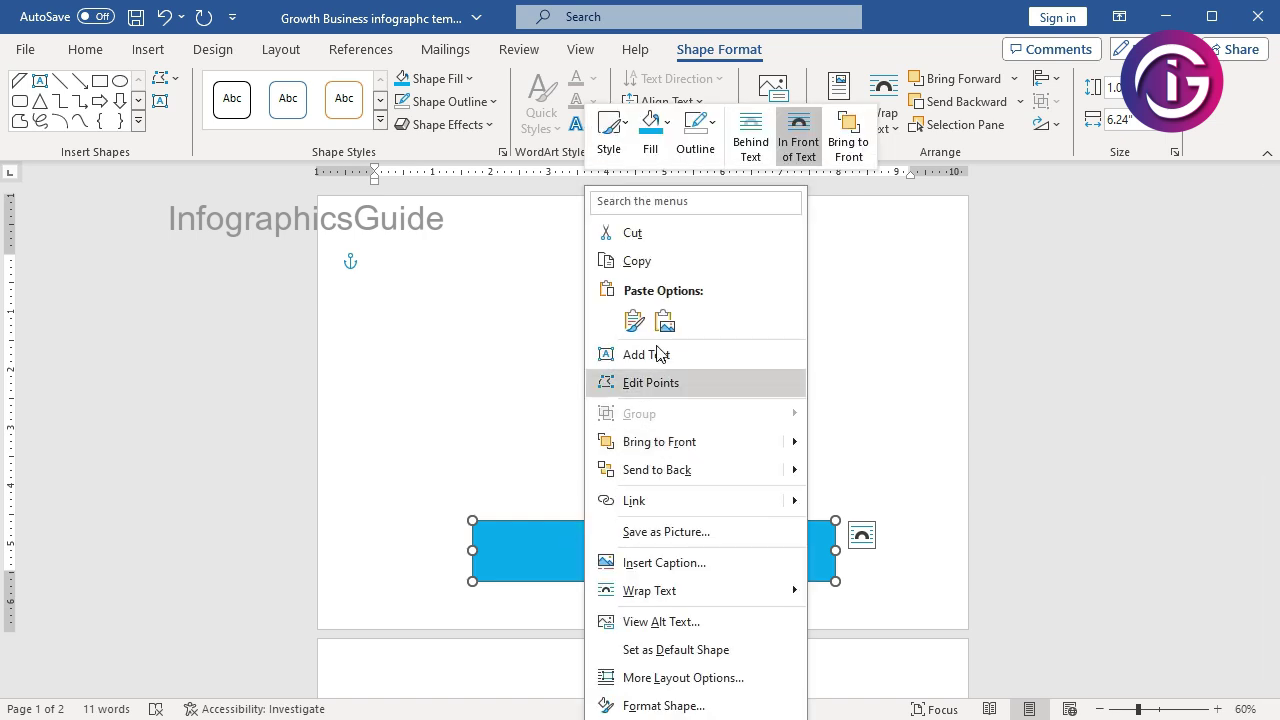
{"action": "left_click", "coordinate": [654, 261]}
{"action": "right_click", "coordinate": [608, 537]}
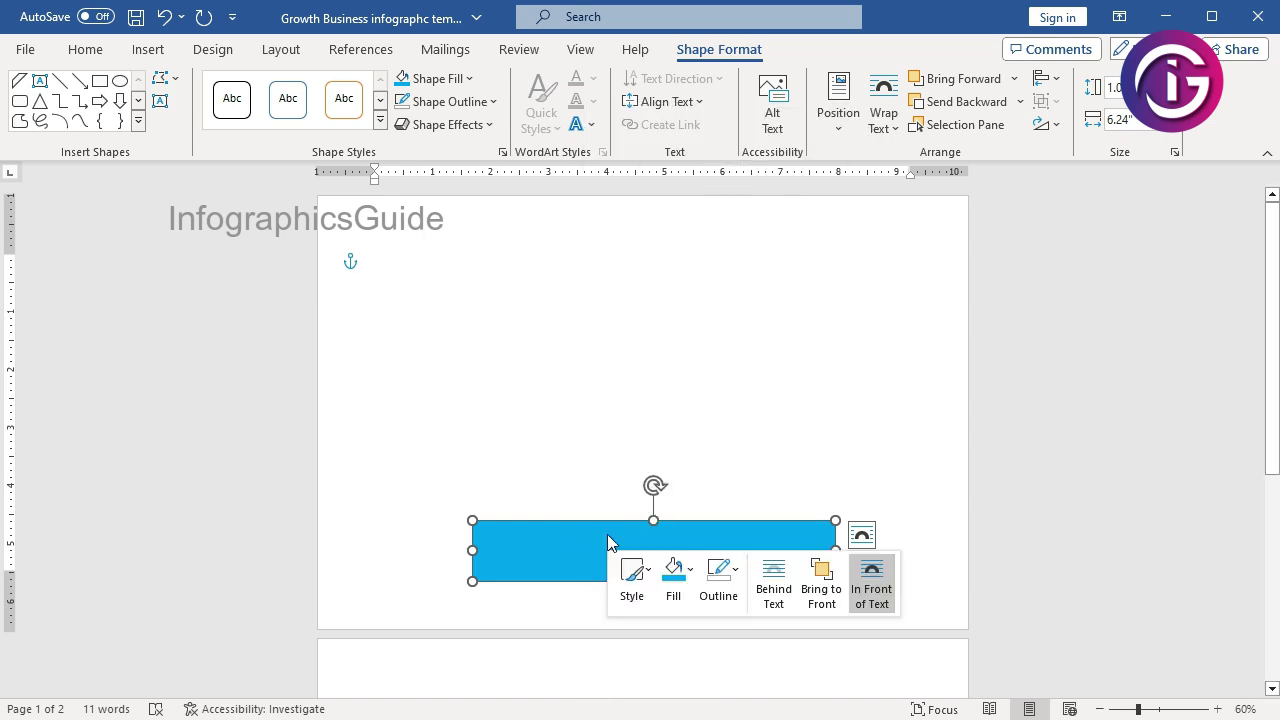
{"action": "left_click", "coordinate": [657, 134]}
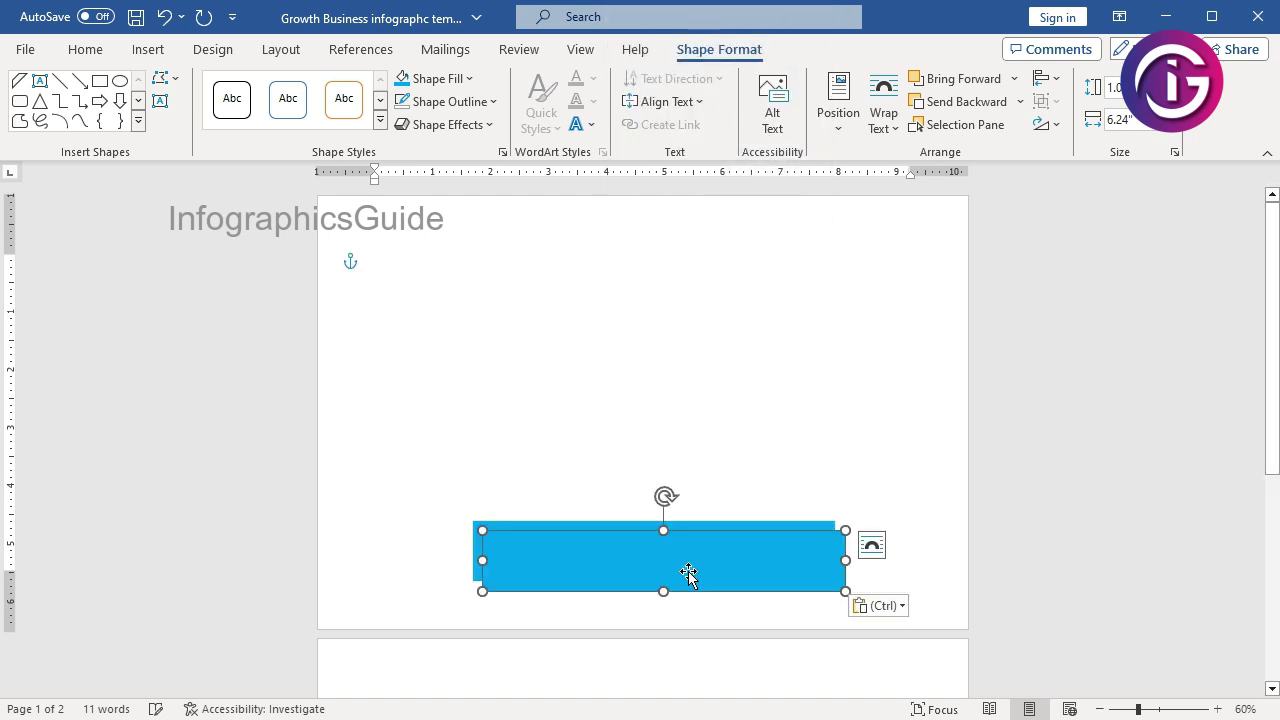
{"action": "left_click_drag", "start_coordinate": [688, 573], "coordinate": [676, 504]}
- Centre the two rectangles on each other with Align Center
{"action": "left_click", "coordinate": [826, 375]}
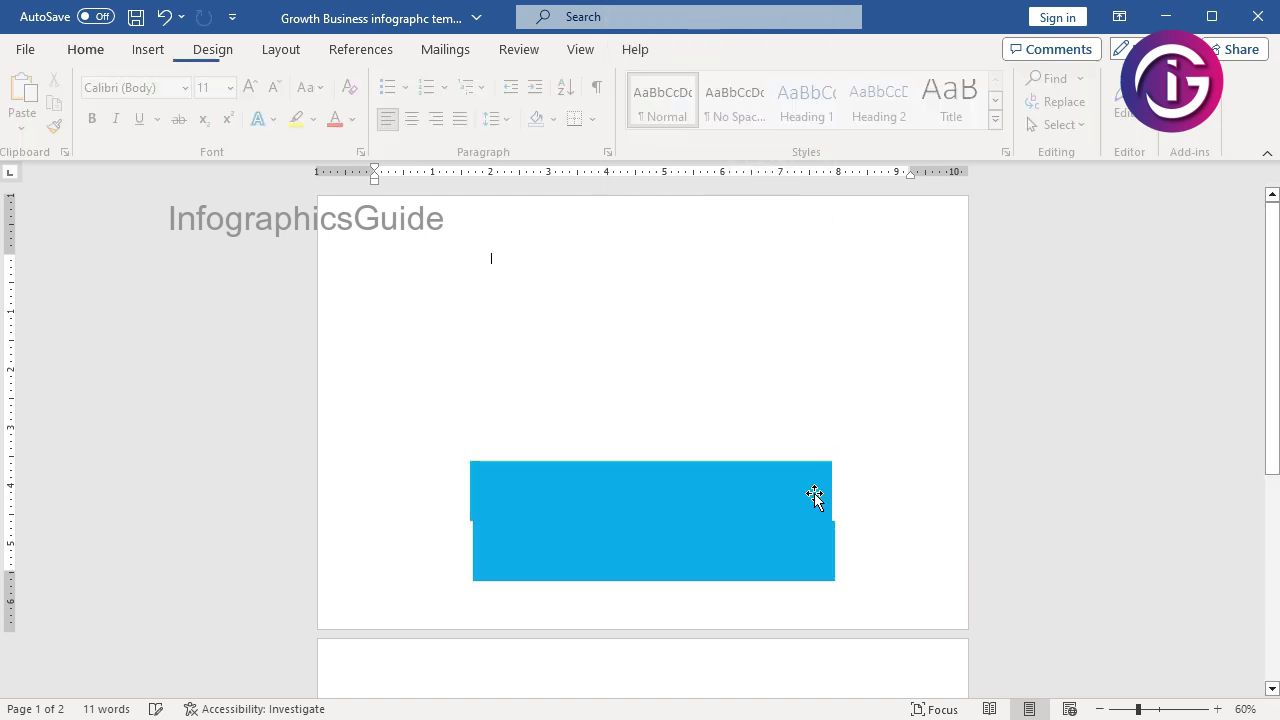
{"action": "left_click", "coordinate": [805, 495]}
{"action": "left_click", "coordinate": [808, 572], "text": "shift"}
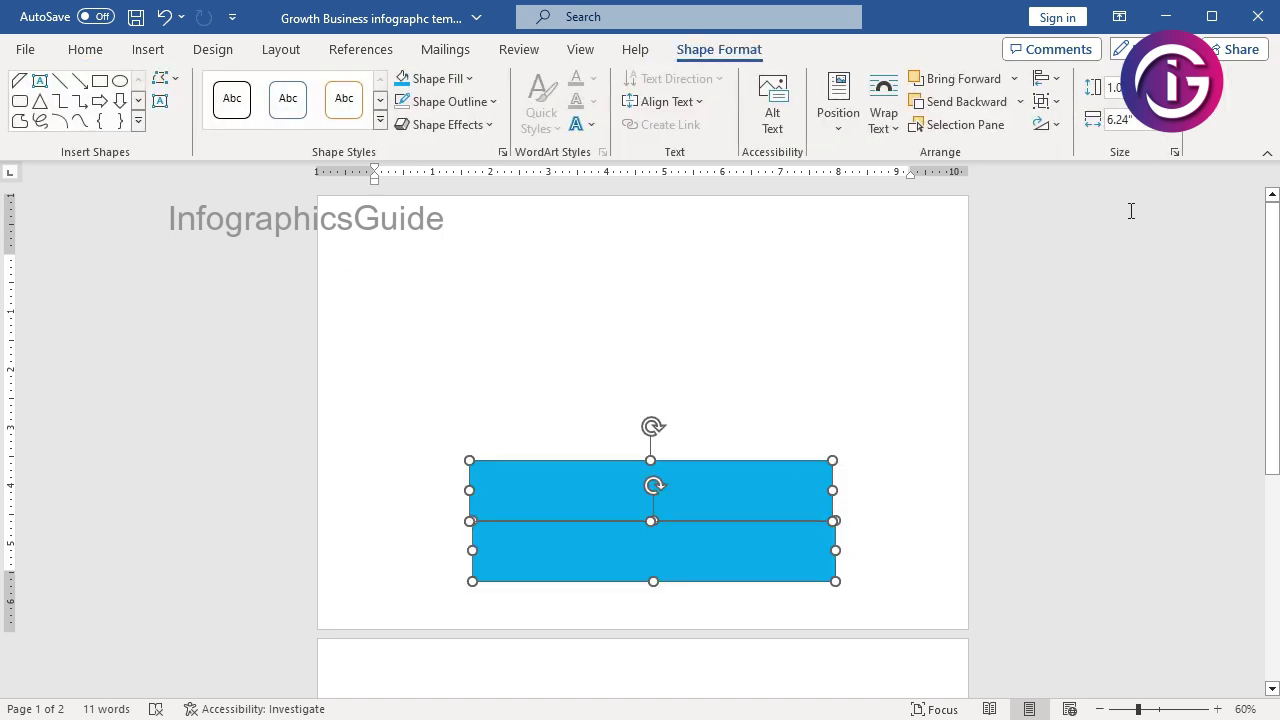
{"action": "left_click", "coordinate": [1046, 78]}
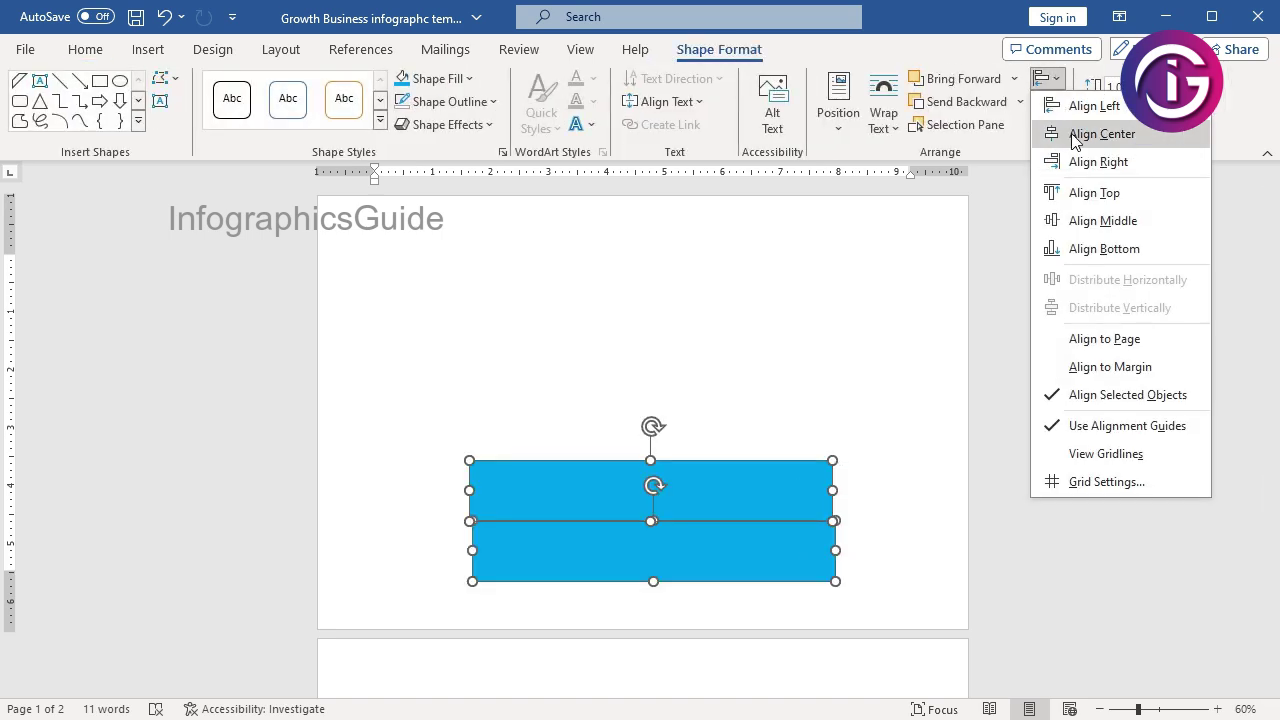
{"action": "left_click", "coordinate": [1075, 134]}
{"action": "left_click", "coordinate": [917, 214]}
- Fill the top rectangle dark blue
{"action": "double_click", "coordinate": [831, 243]}
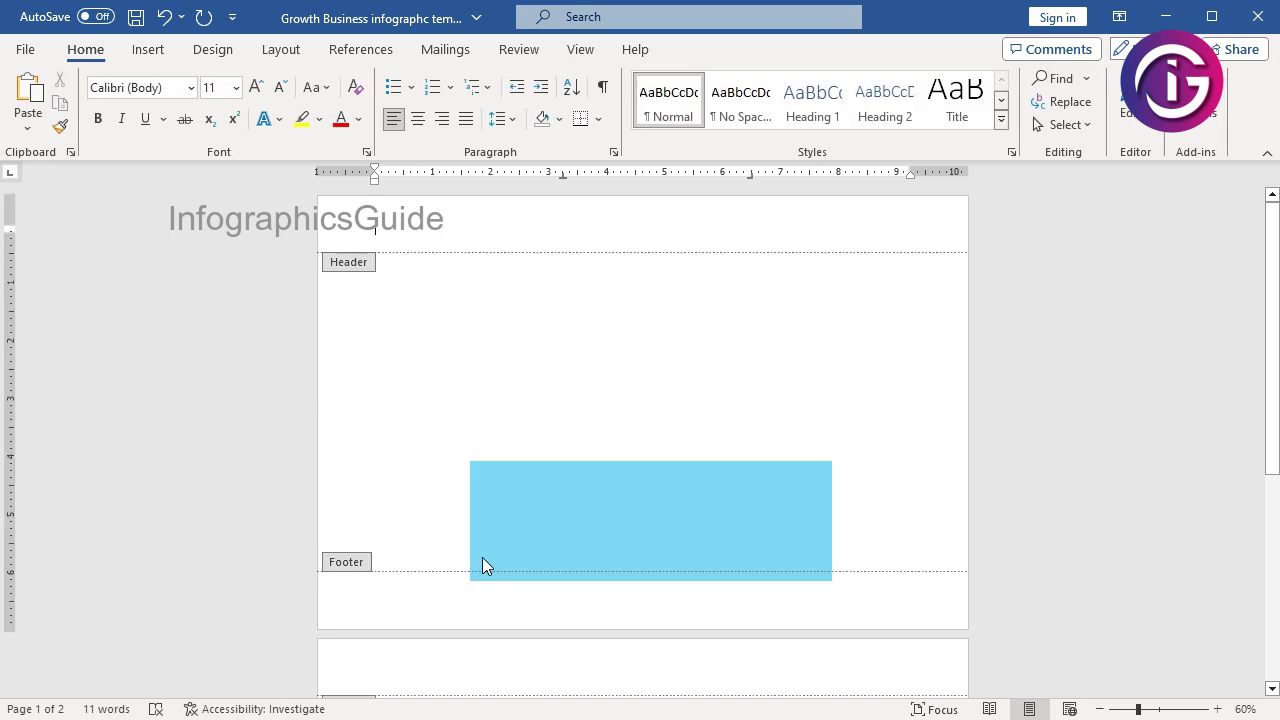
{"action": "right_click", "coordinate": [893, 609]}
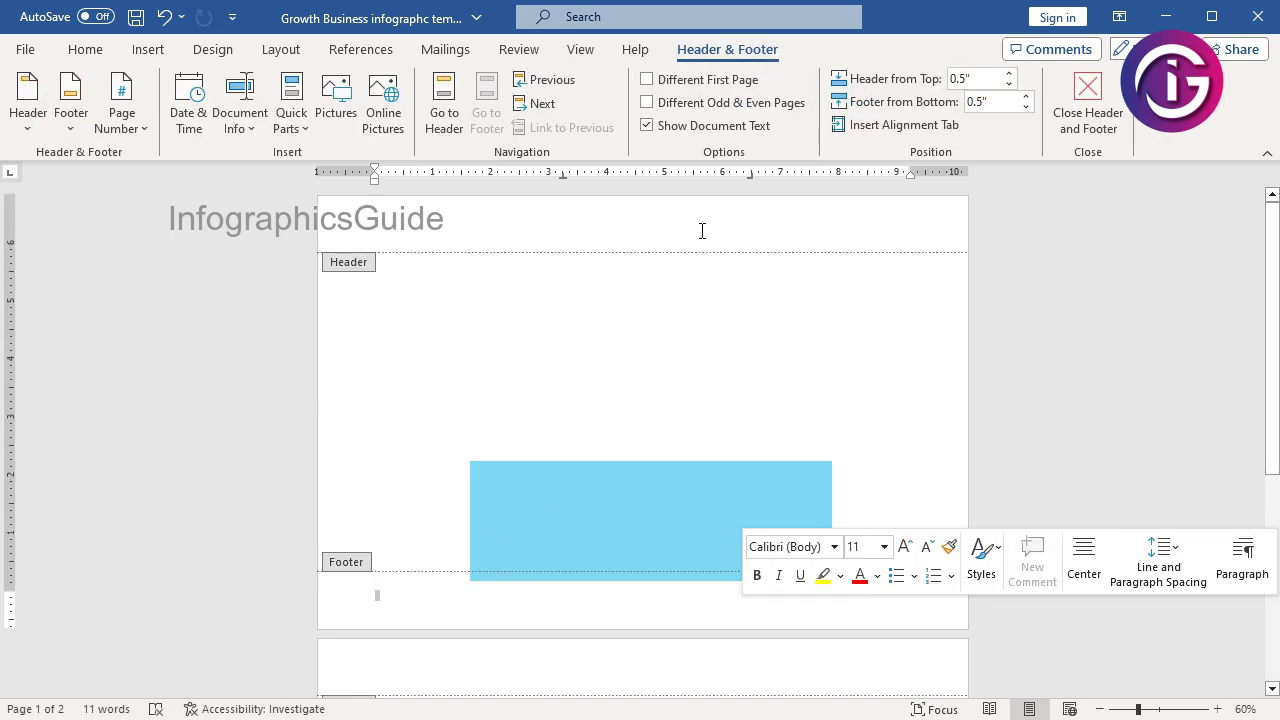
{"action": "double_click", "coordinate": [657, 314]}
{"action": "triple_click", "coordinate": [657, 314]}
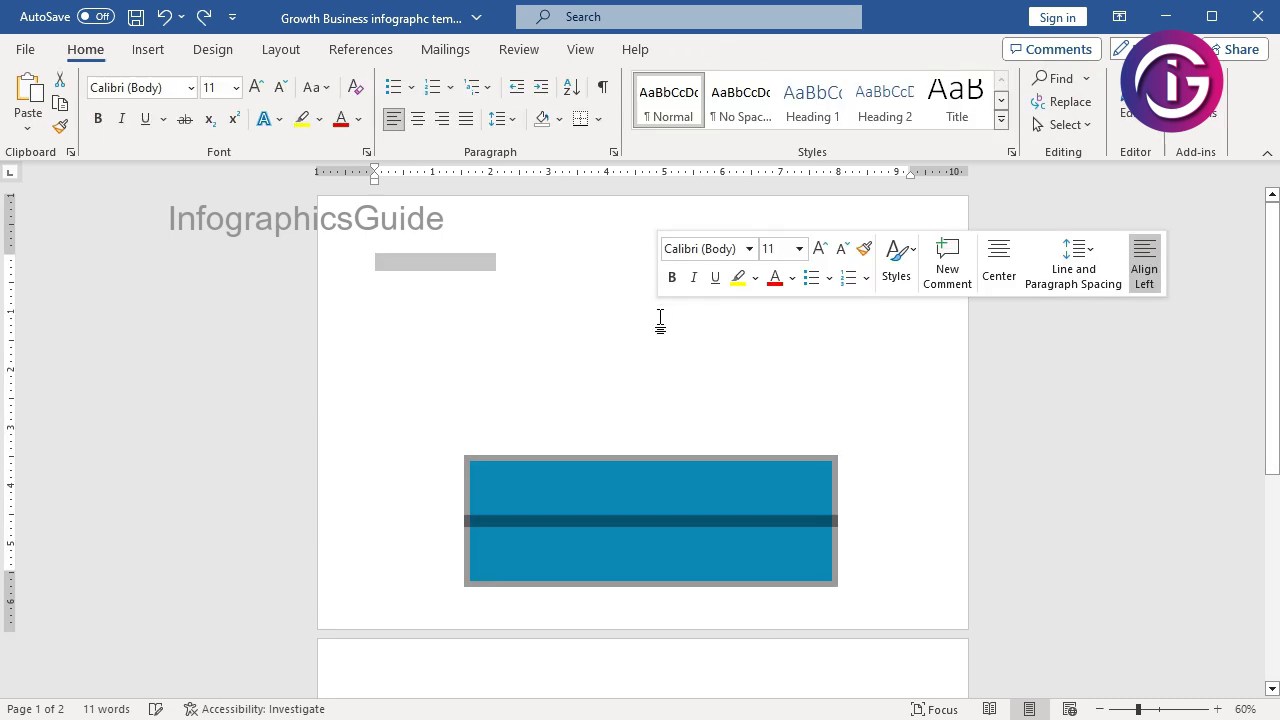
{"action": "left_click", "coordinate": [866, 489]}
{"action": "left_click", "coordinate": [745, 492]}
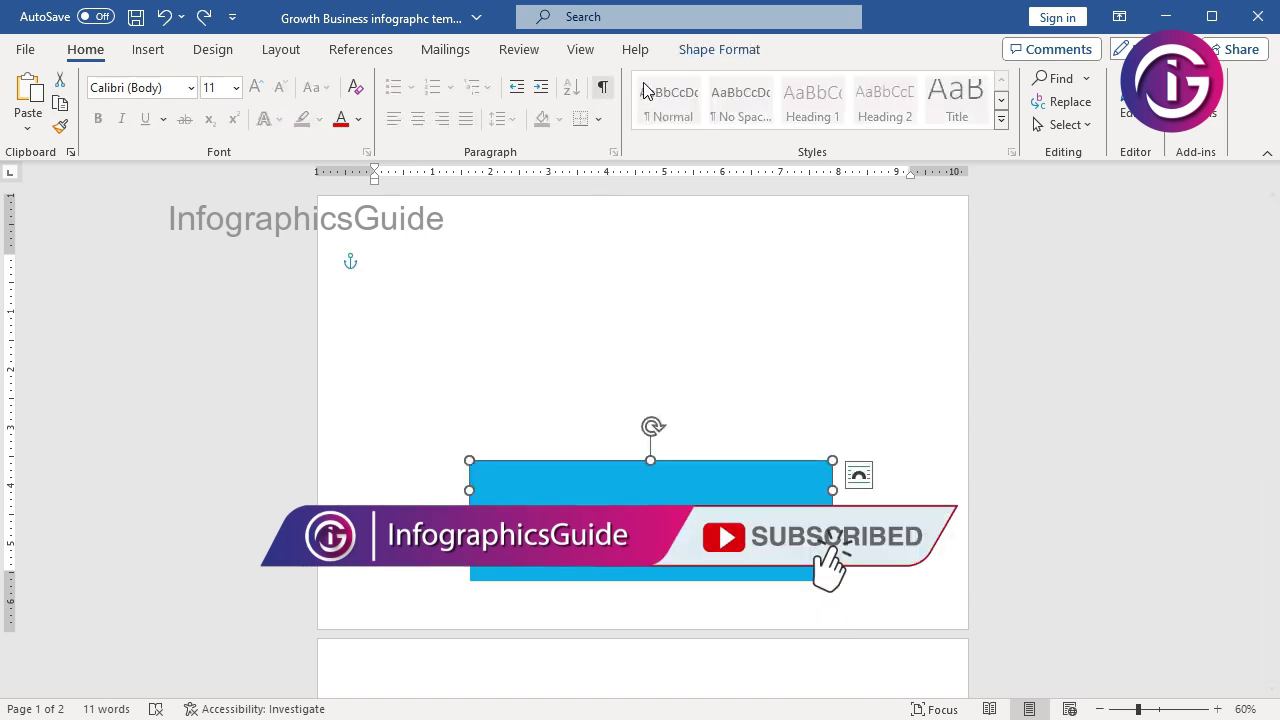
{"action": "left_click", "coordinate": [731, 50]}
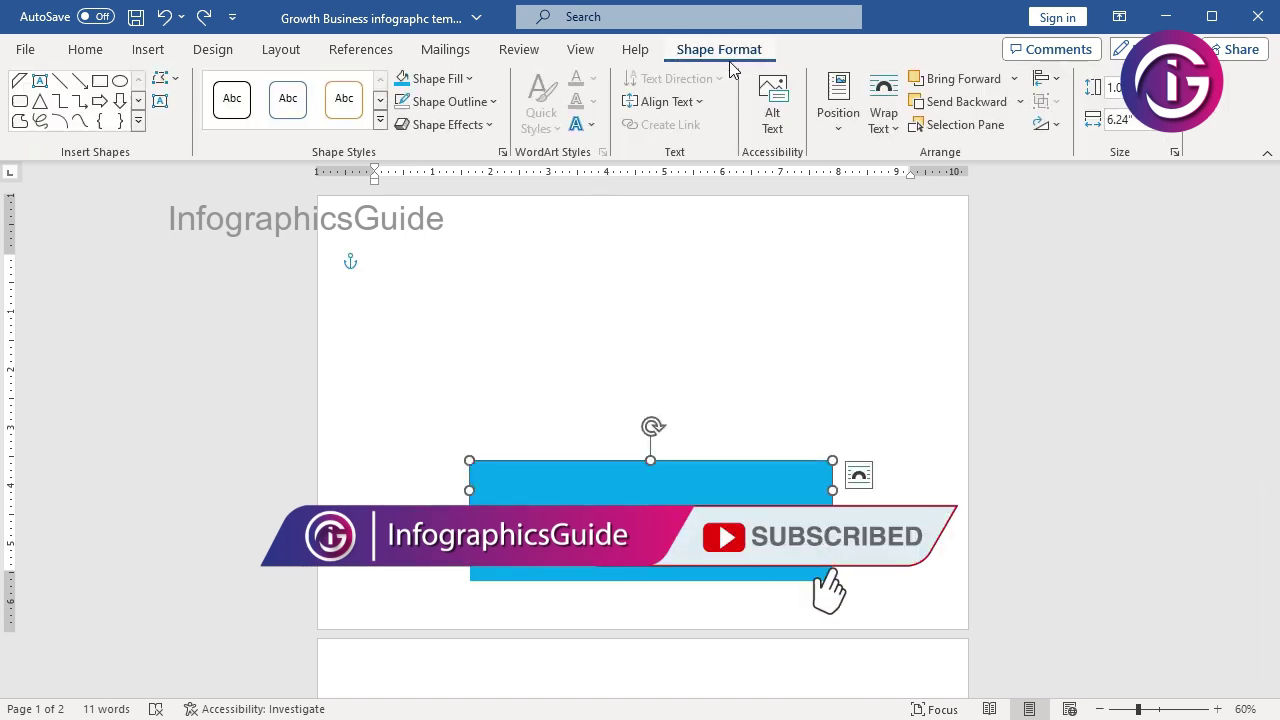
{"action": "left_click", "coordinate": [462, 79]}
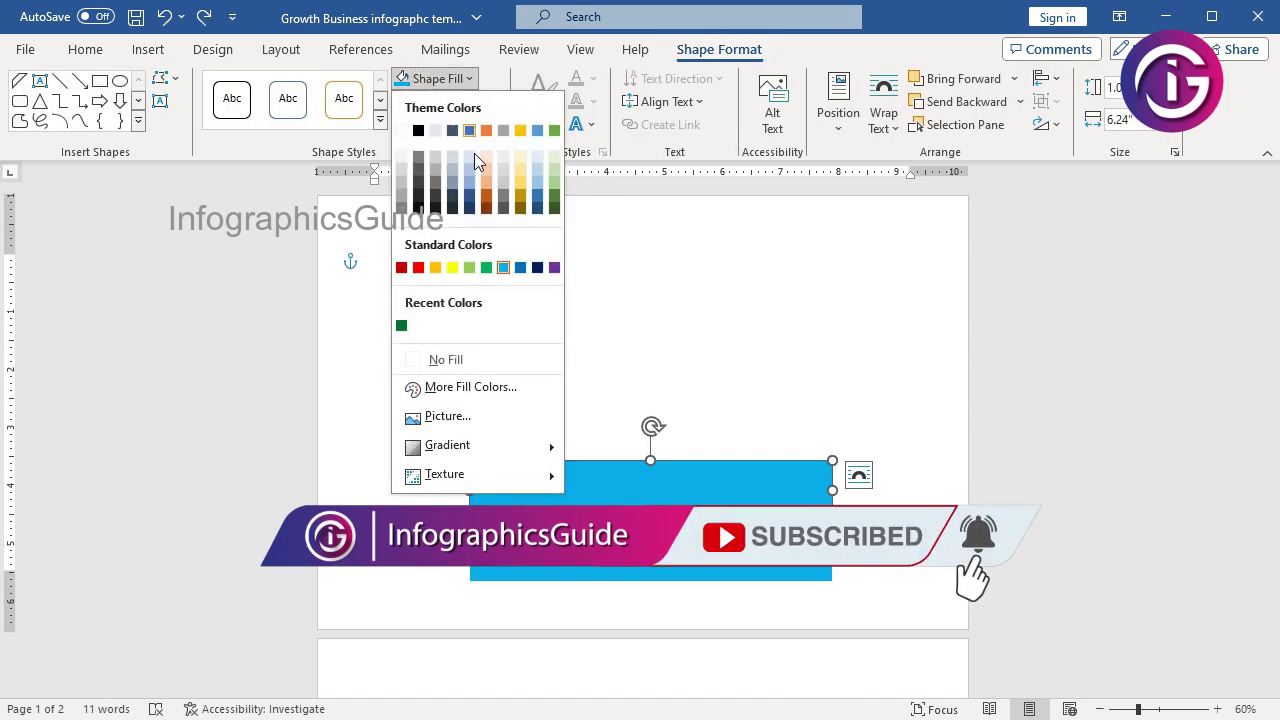
{"action": "left_click", "coordinate": [521, 268]}
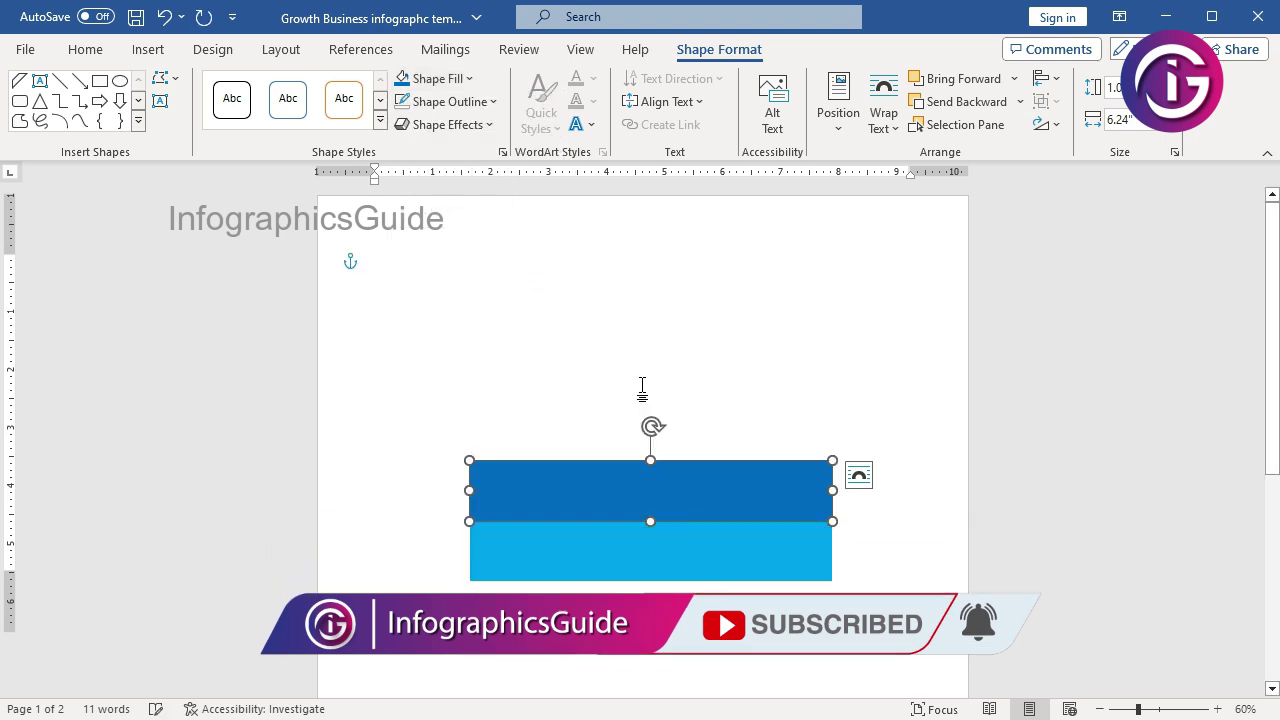
- Flatten the dark blue rectangle into a thin strip and slant both ends with Edit Points
{"action": "left_click_drag", "start_coordinate": [655, 461], "coordinate": [651, 494]}
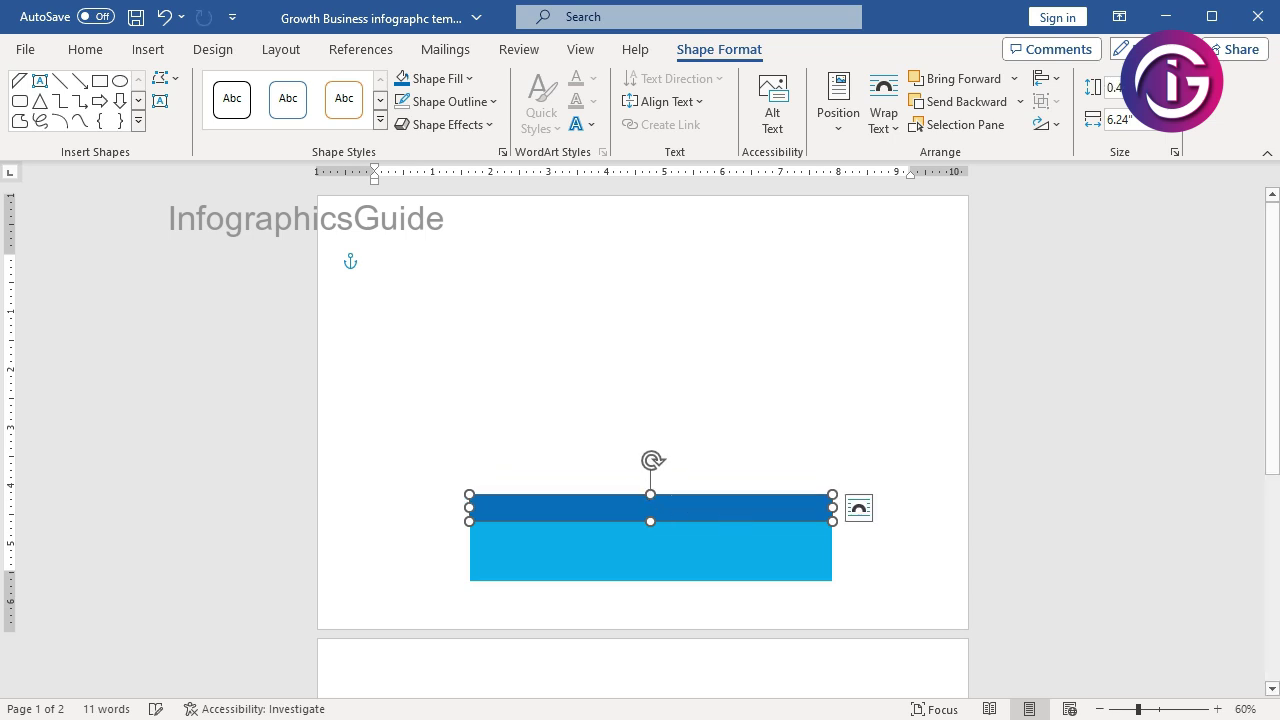
{"action": "left_click", "coordinate": [176, 85]}
{"action": "left_click", "coordinate": [205, 134]}
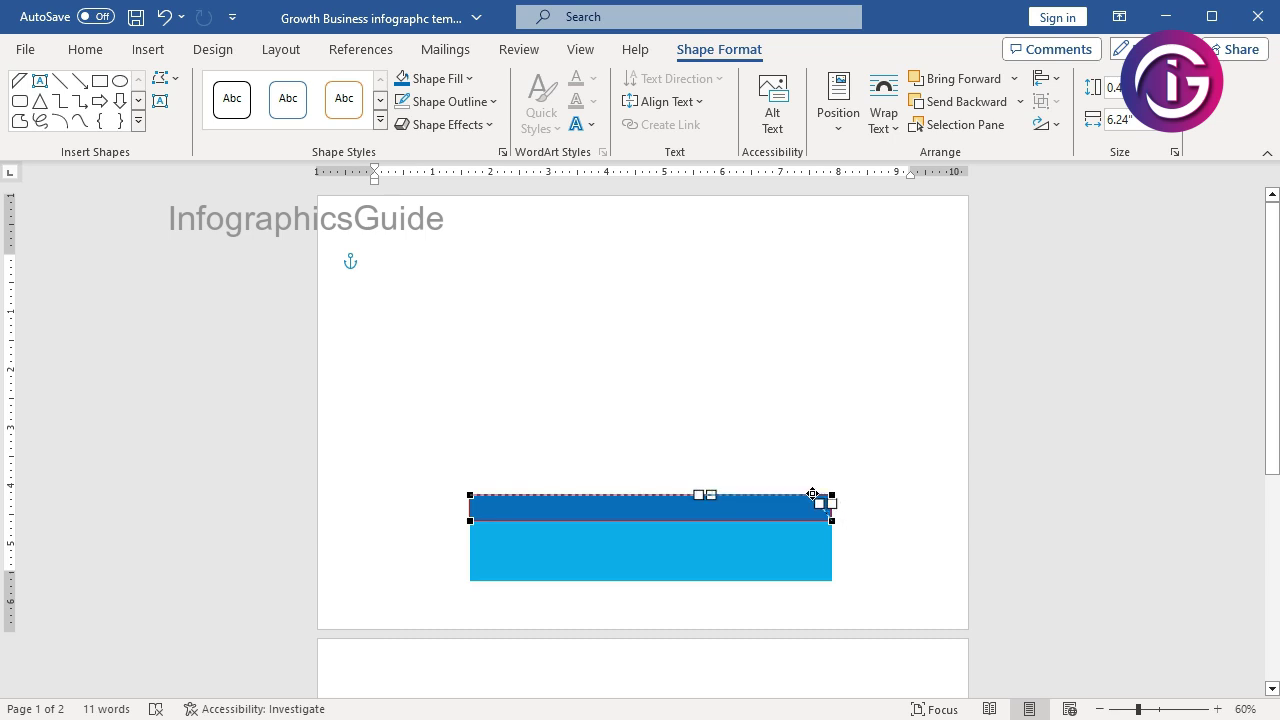
{"action": "left_click_drag", "start_coordinate": [812, 494], "coordinate": [811, 495]}
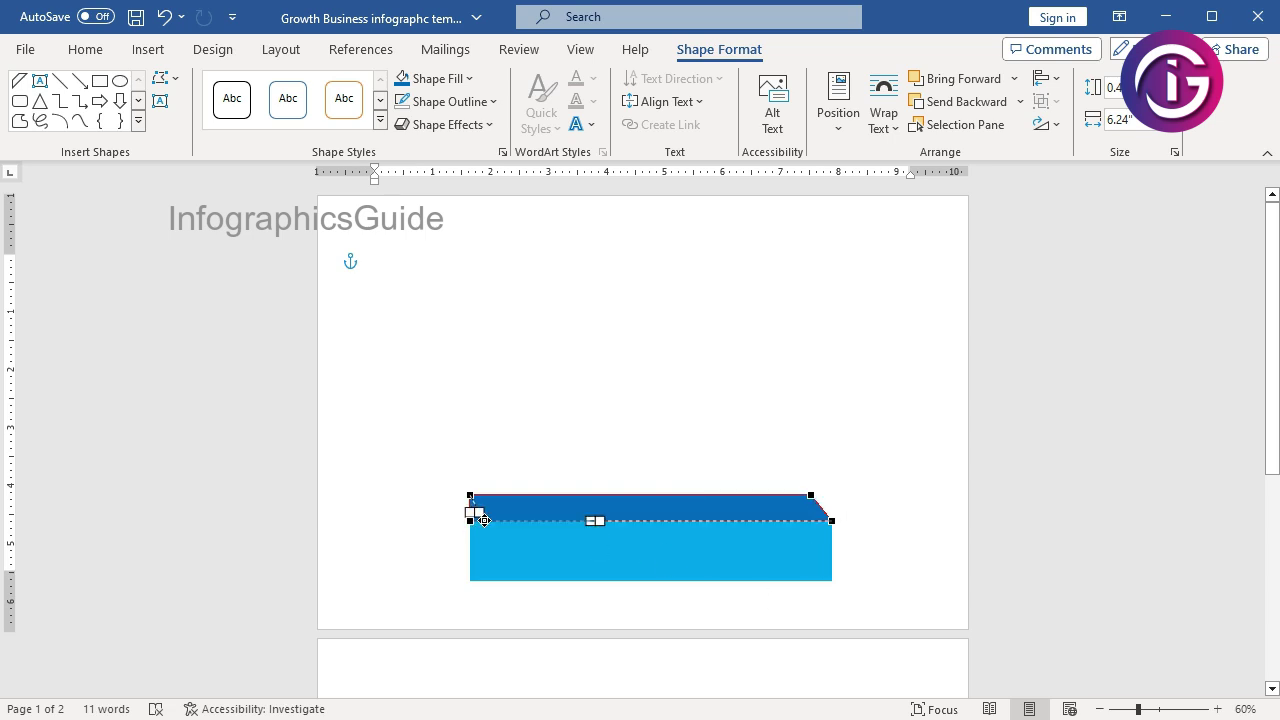
{"action": "left_click_drag", "start_coordinate": [469, 520], "coordinate": [487, 521]}
{"action": "left_click", "coordinate": [601, 412]}
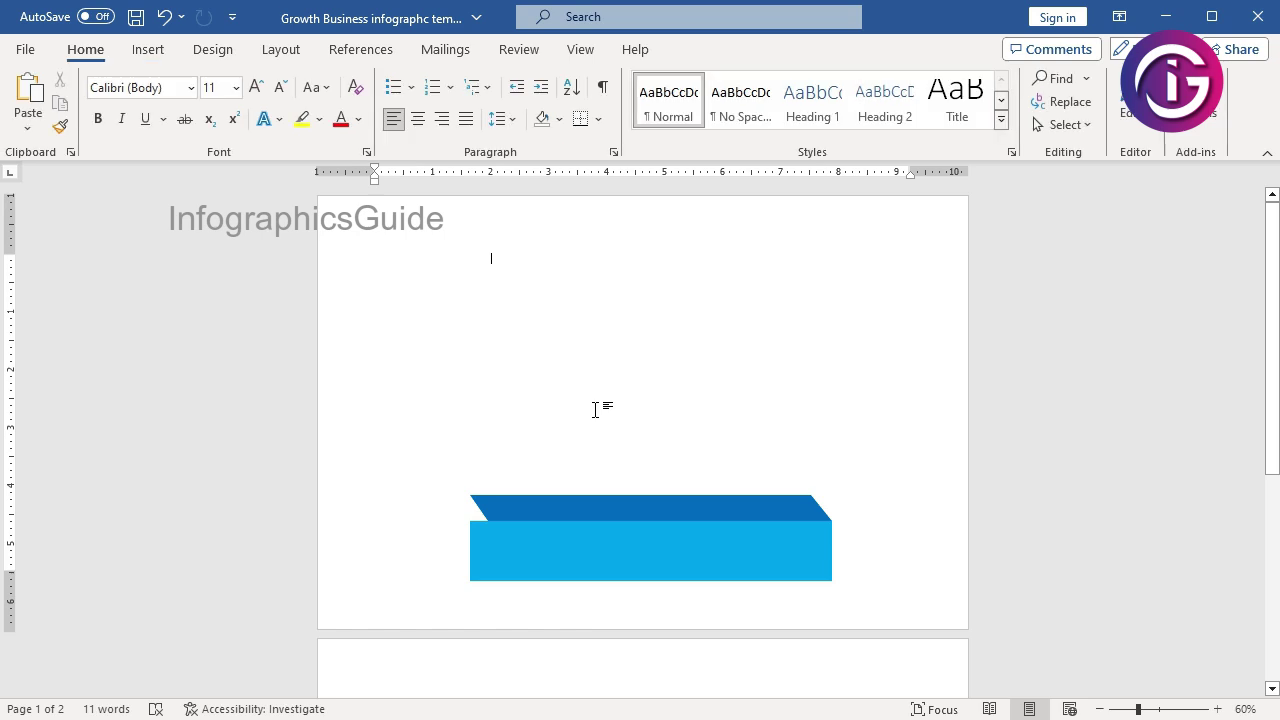
- Thin the dark blue strip slightly, then select it together with the light blue block
{"action": "left_click", "coordinate": [622, 507]}
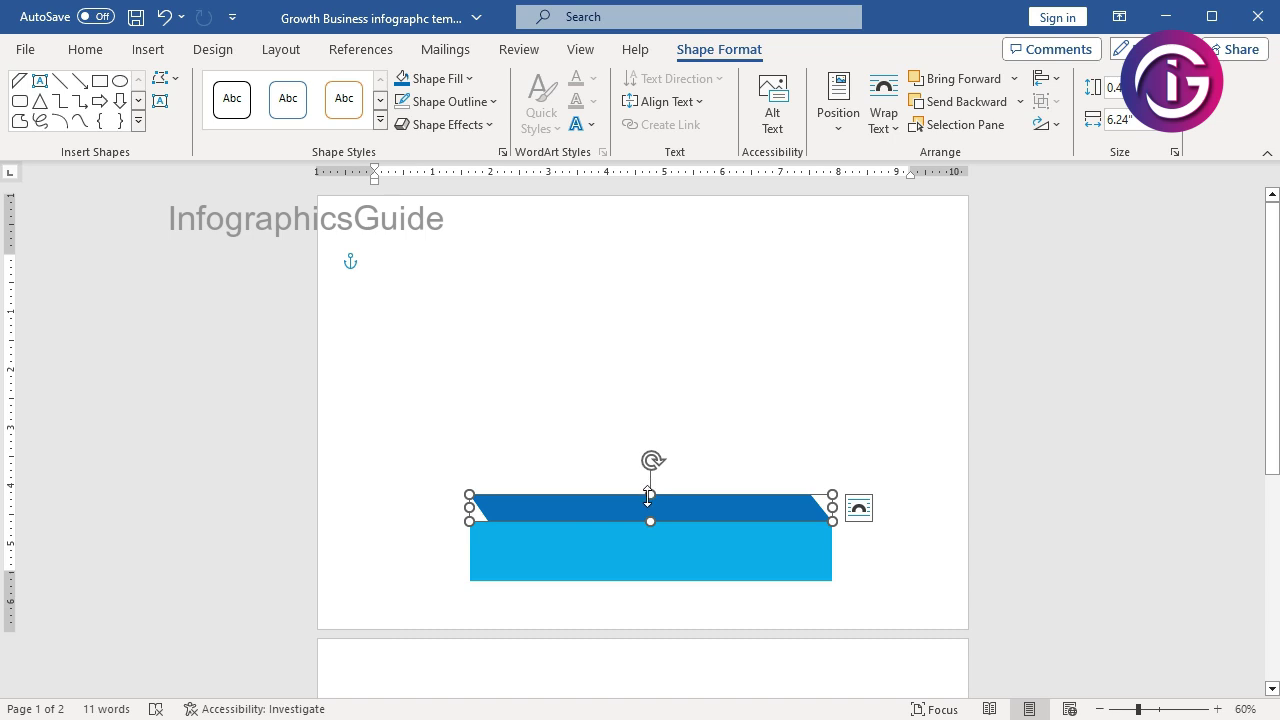
{"action": "left_click_drag", "start_coordinate": [648, 495], "coordinate": [648, 503]}
{"action": "left_click", "coordinate": [733, 432]}
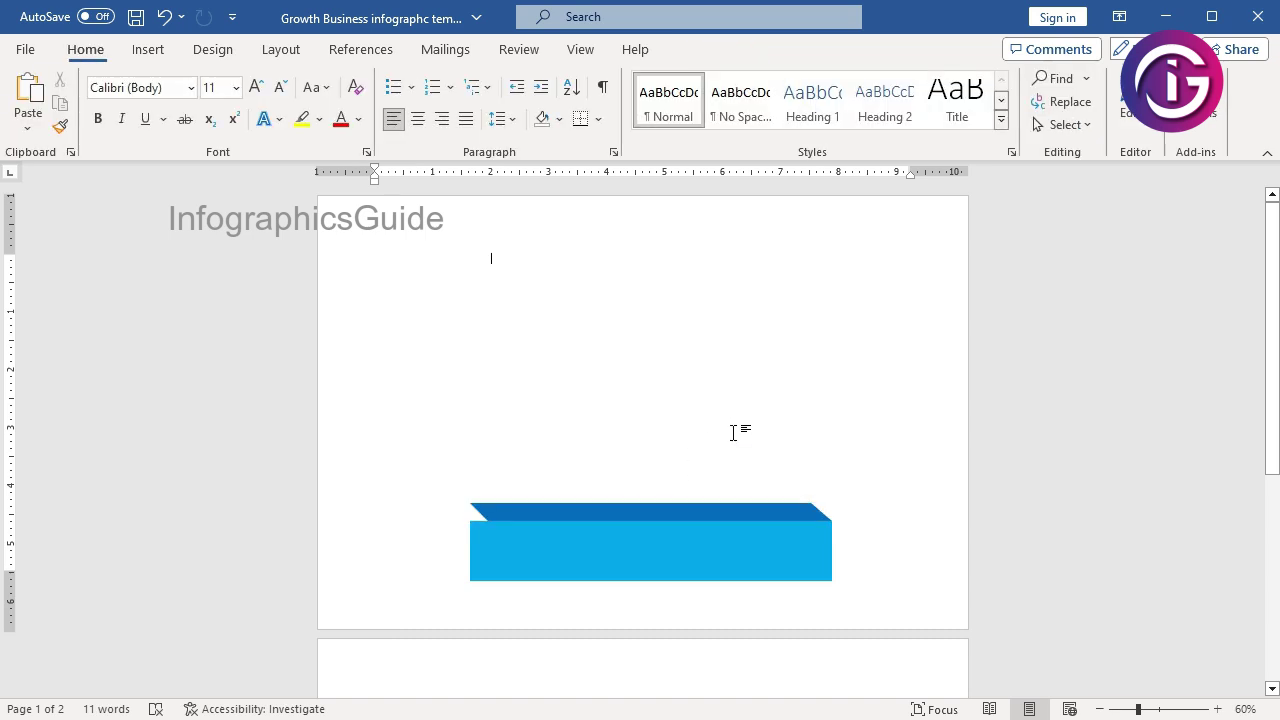
{"action": "left_click", "coordinate": [734, 510]}
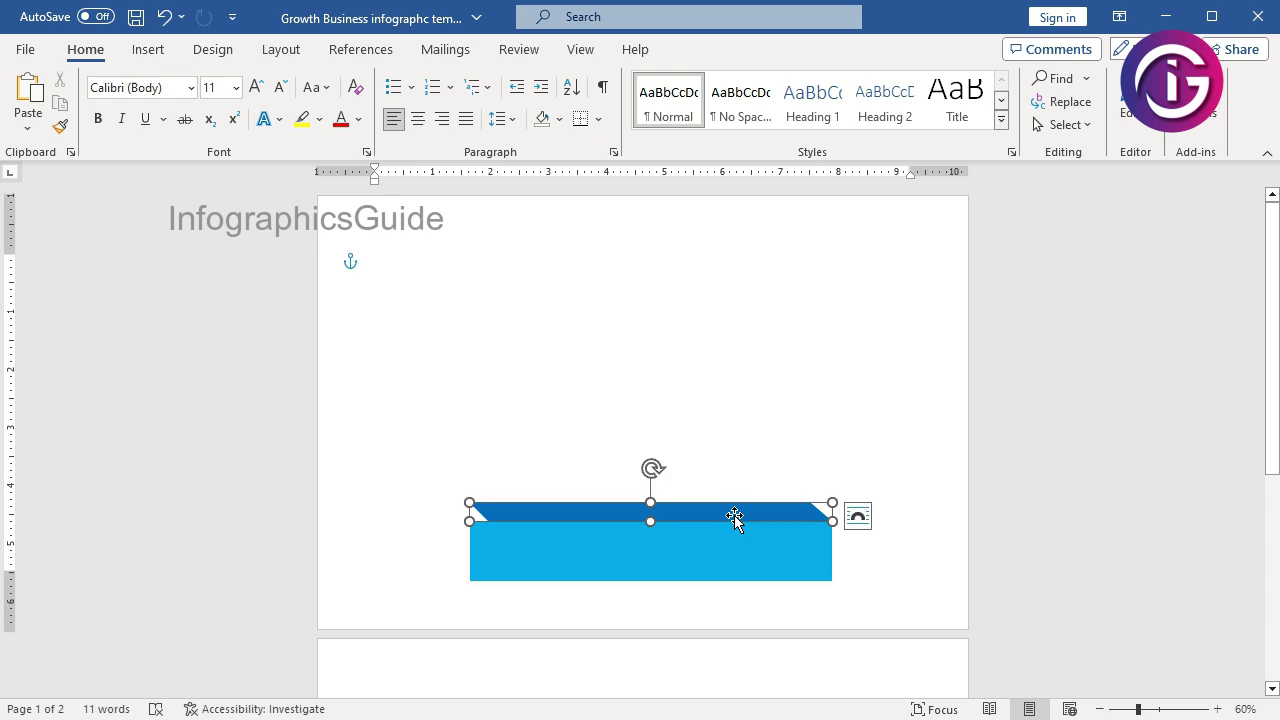
{"action": "left_click", "coordinate": [800, 471]}
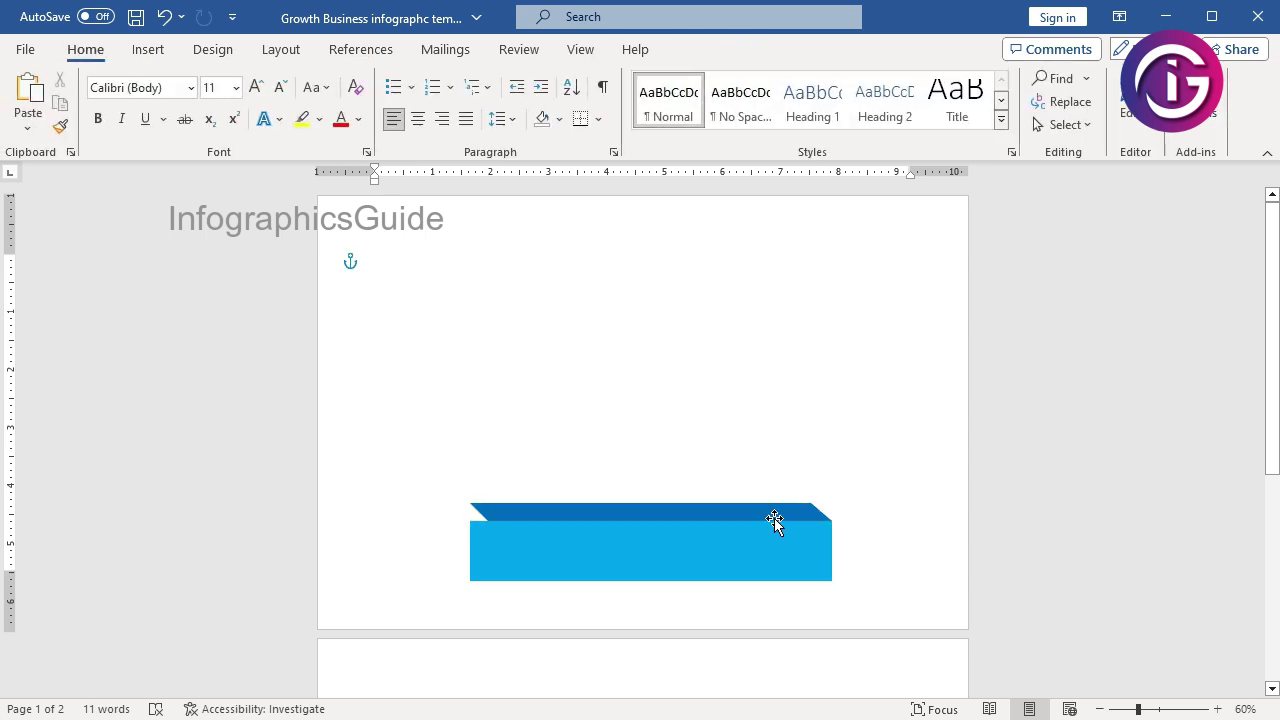
{"action": "left_click", "coordinate": [774, 518]}
{"action": "left_click", "coordinate": [831, 432]}
{"action": "left_click", "coordinate": [738, 510]}
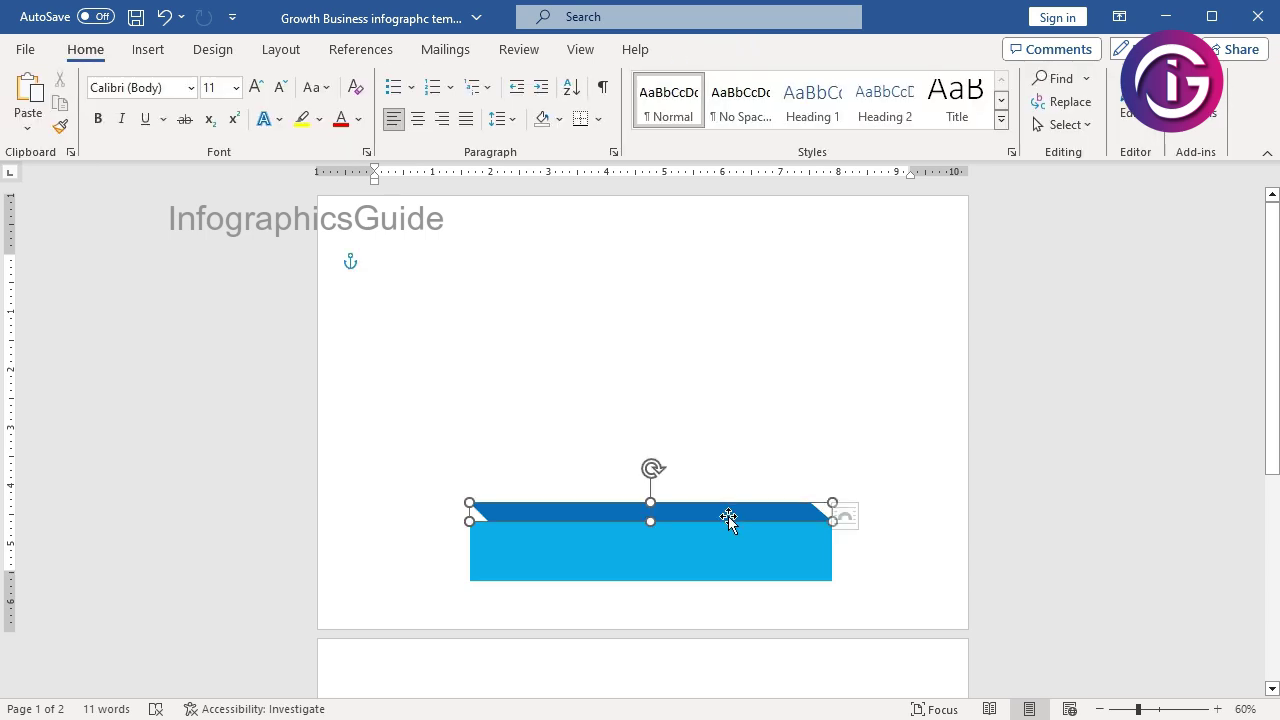
{"action": "left_click", "coordinate": [708, 564], "text": "shift"}
- Group the dark blue strip and light blue block into one shape
{"action": "right_click", "coordinate": [698, 567]}
{"action": "mouse_move", "coordinate": [790, 277]}
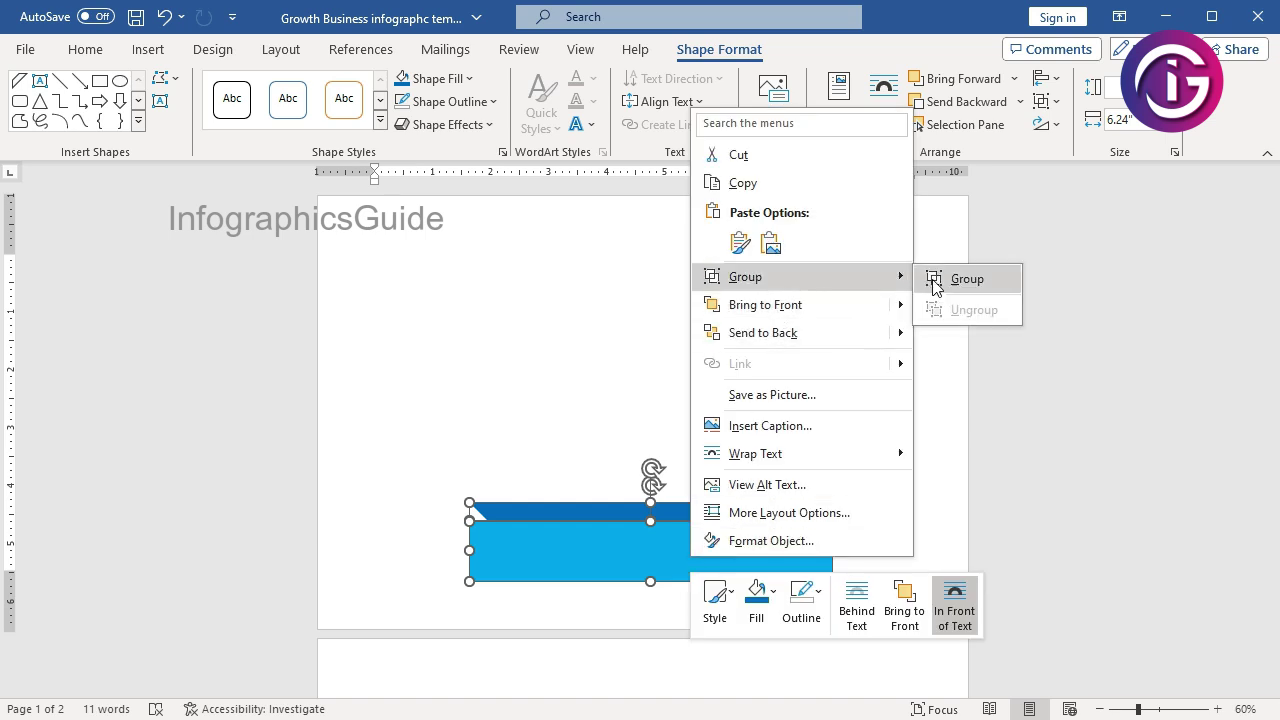
{"action": "left_click", "coordinate": [960, 279]}
{"action": "right_click", "coordinate": [687, 545]}
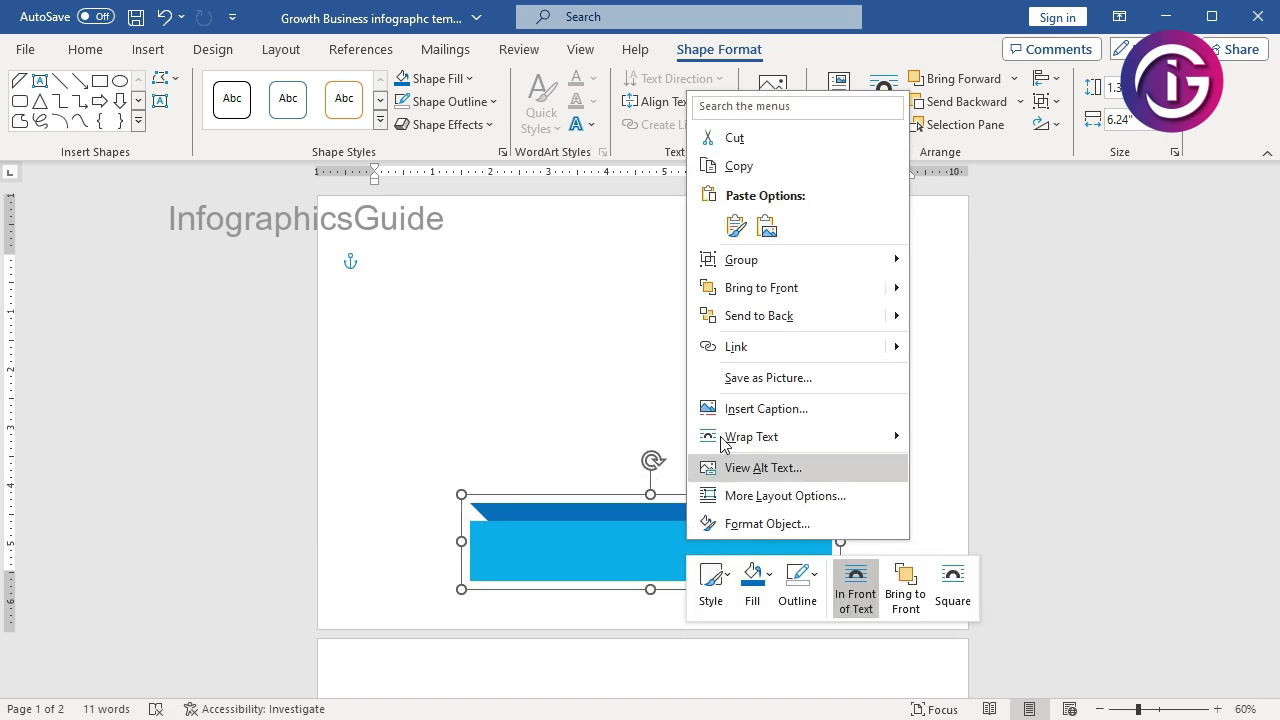
{"action": "key", "text": "Escape"}
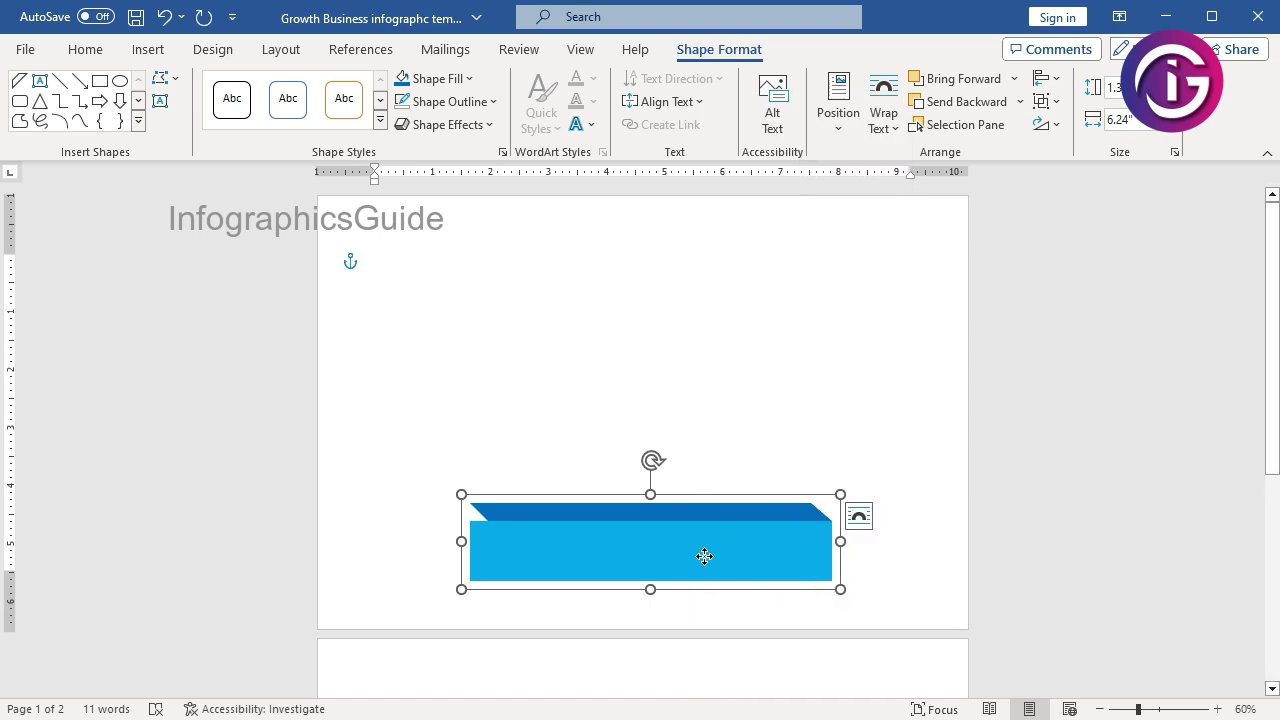
- Paste a duplicate of the group above the original and align the two tiers
{"action": "right_click", "coordinate": [704, 557]}
{"action": "left_click", "coordinate": [754, 248]}
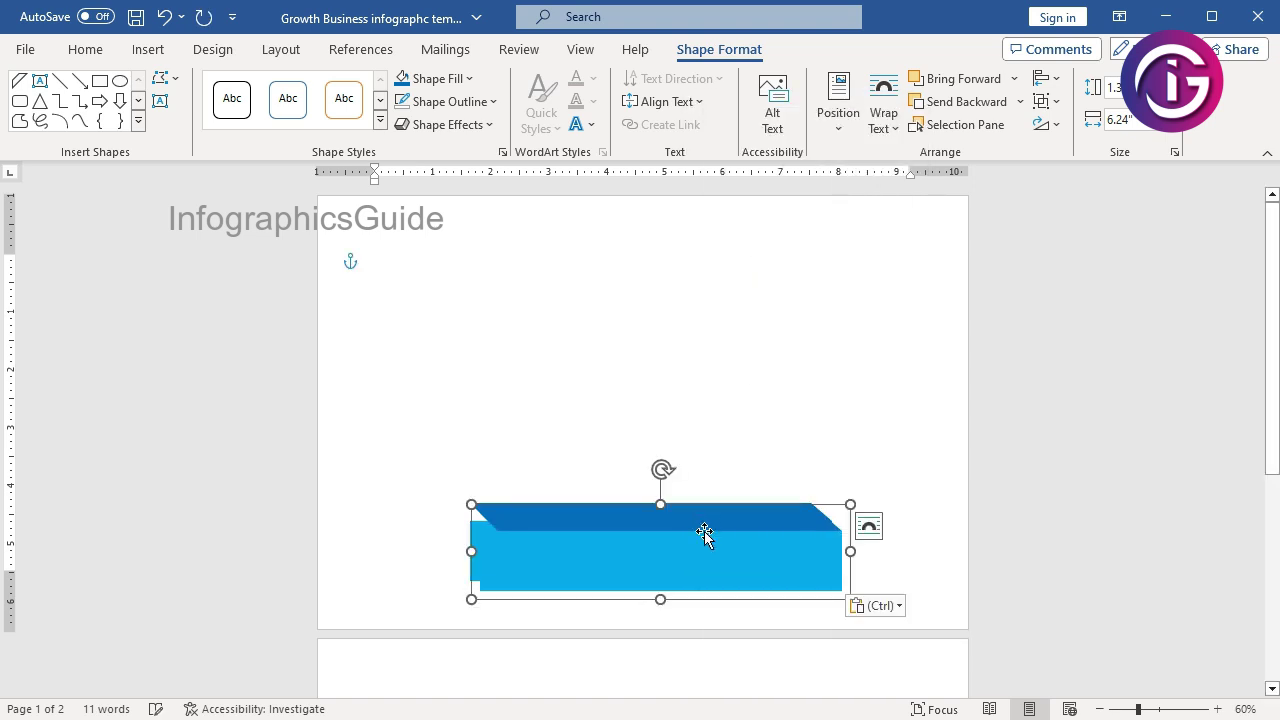
{"action": "left_click_drag", "start_coordinate": [711, 463], "coordinate": [693, 457]}
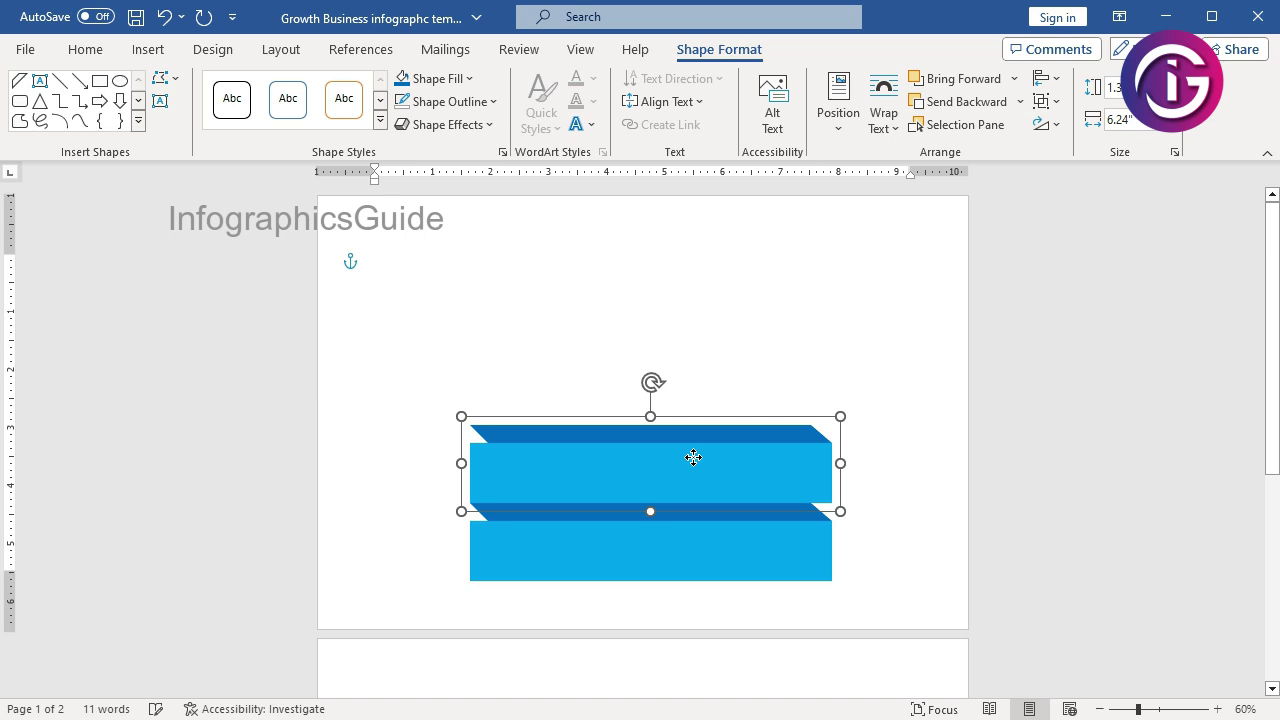
{"action": "left_click", "coordinate": [744, 555], "text": "shift"}
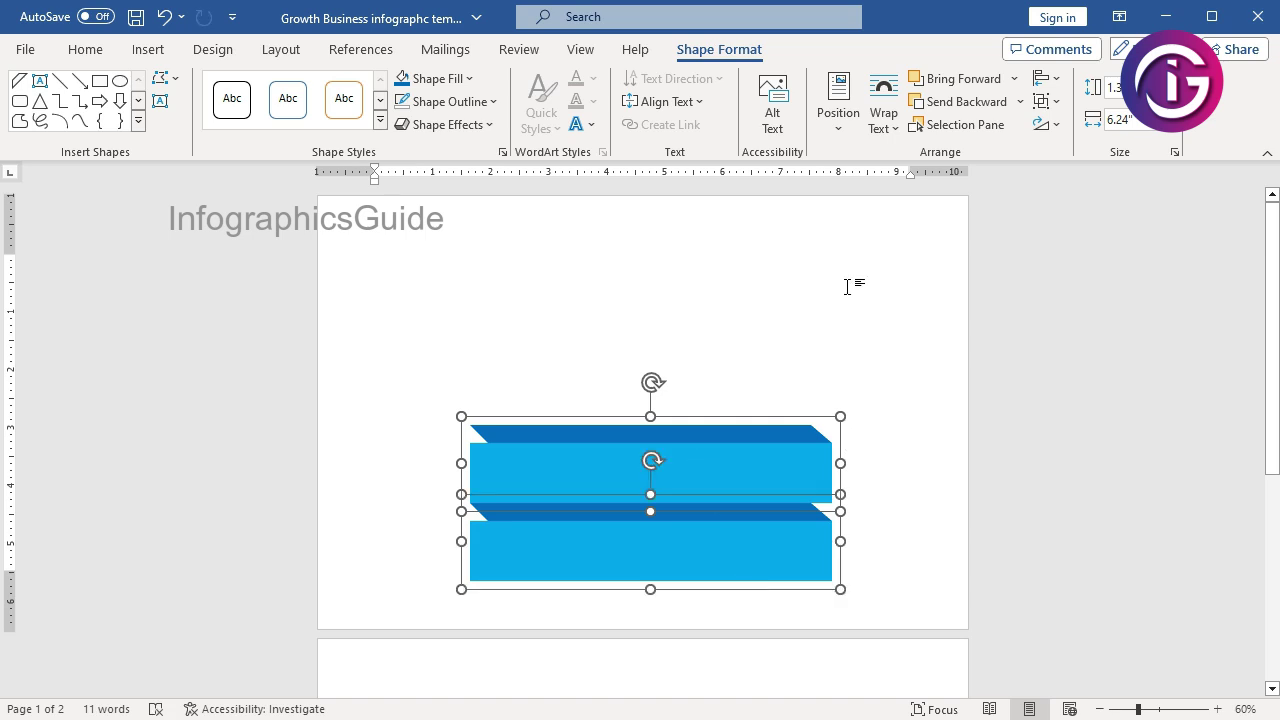
{"action": "left_click", "coordinate": [1050, 82]}
{"action": "left_click", "coordinate": [1075, 131]}
{"action": "left_click", "coordinate": [668, 332]}
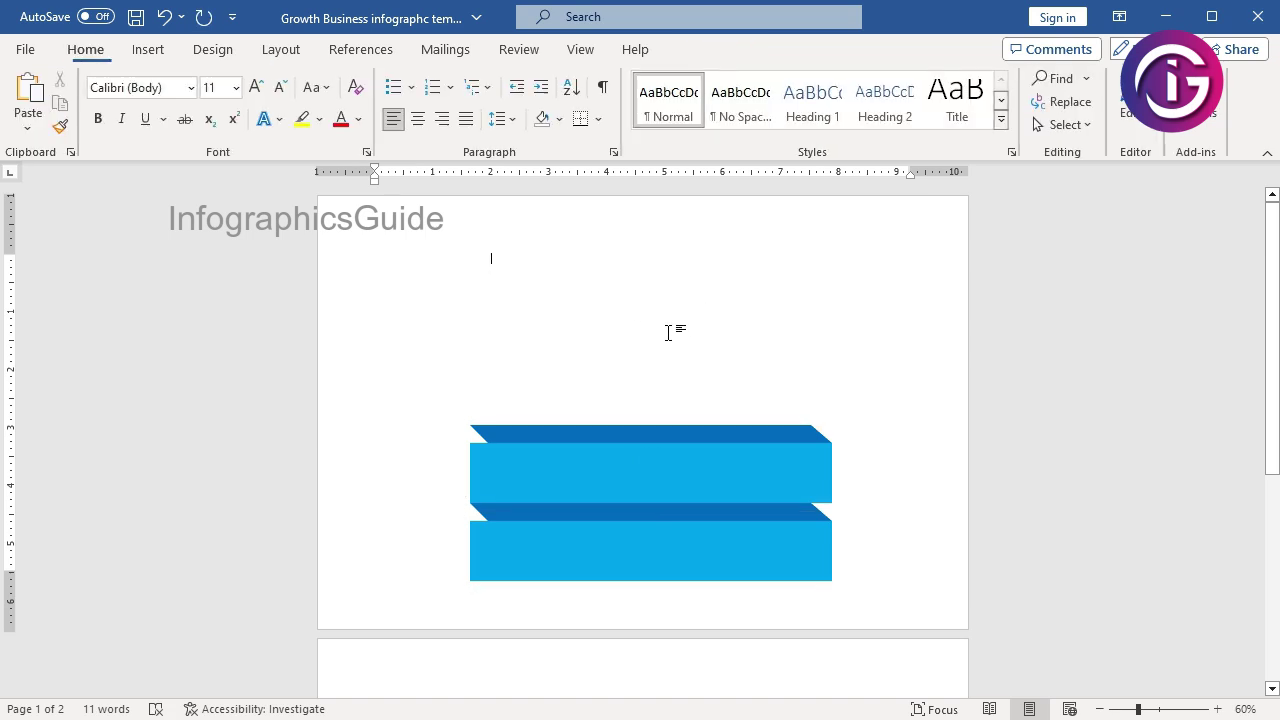
{"action": "left_click", "coordinate": [677, 503]}
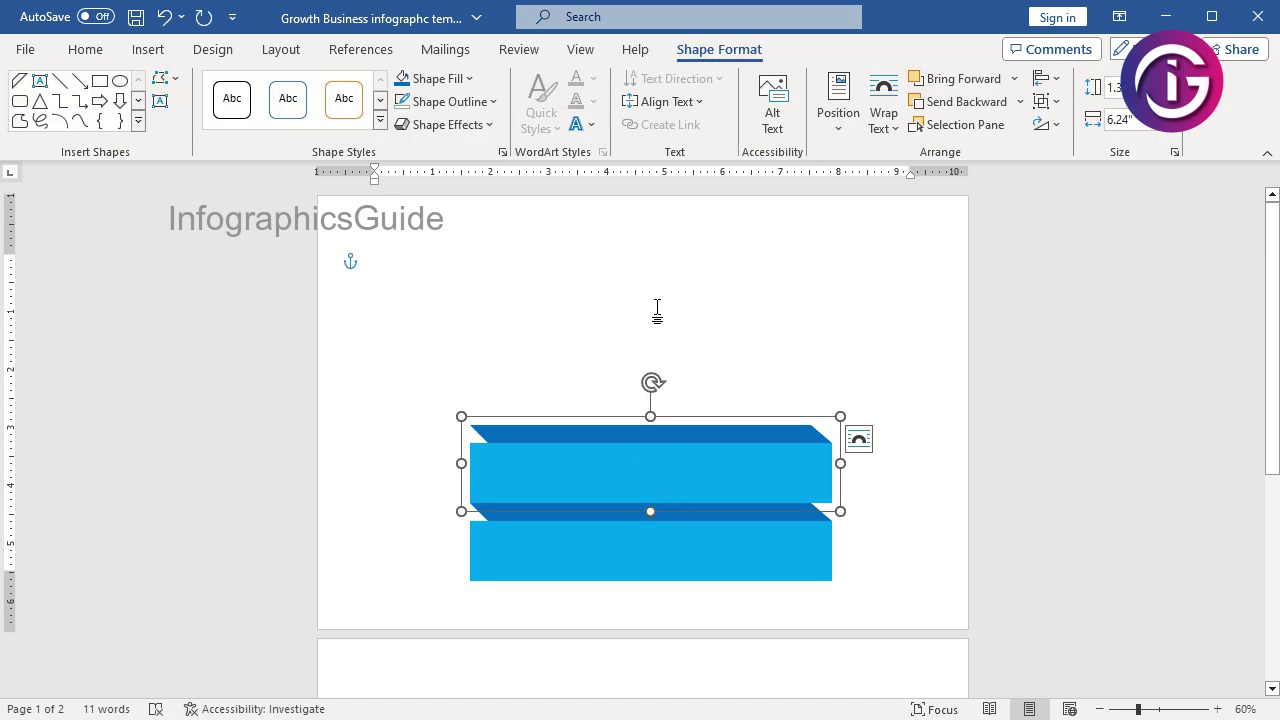
- Fill the upper tier's front face red
{"action": "left_click", "coordinate": [657, 309]}
{"action": "left_click", "coordinate": [686, 486]}
{"action": "left_click", "coordinate": [686, 485]}
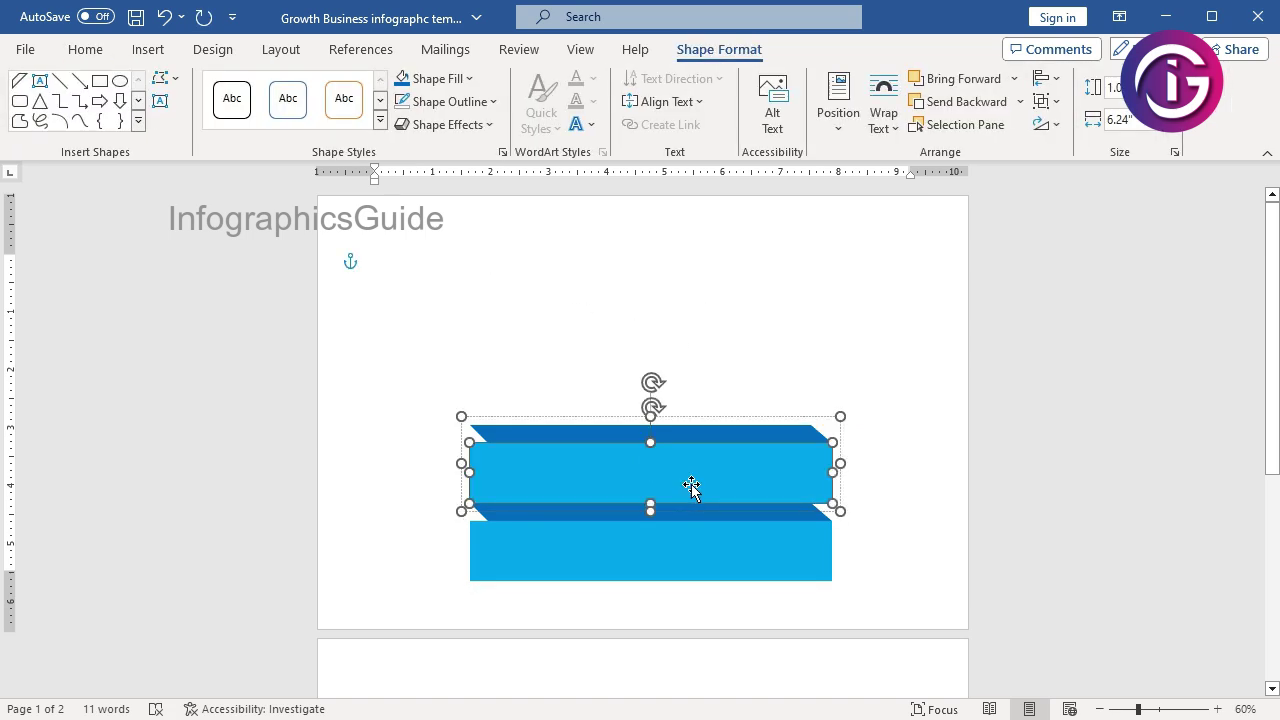
{"action": "left_click", "coordinate": [474, 80]}
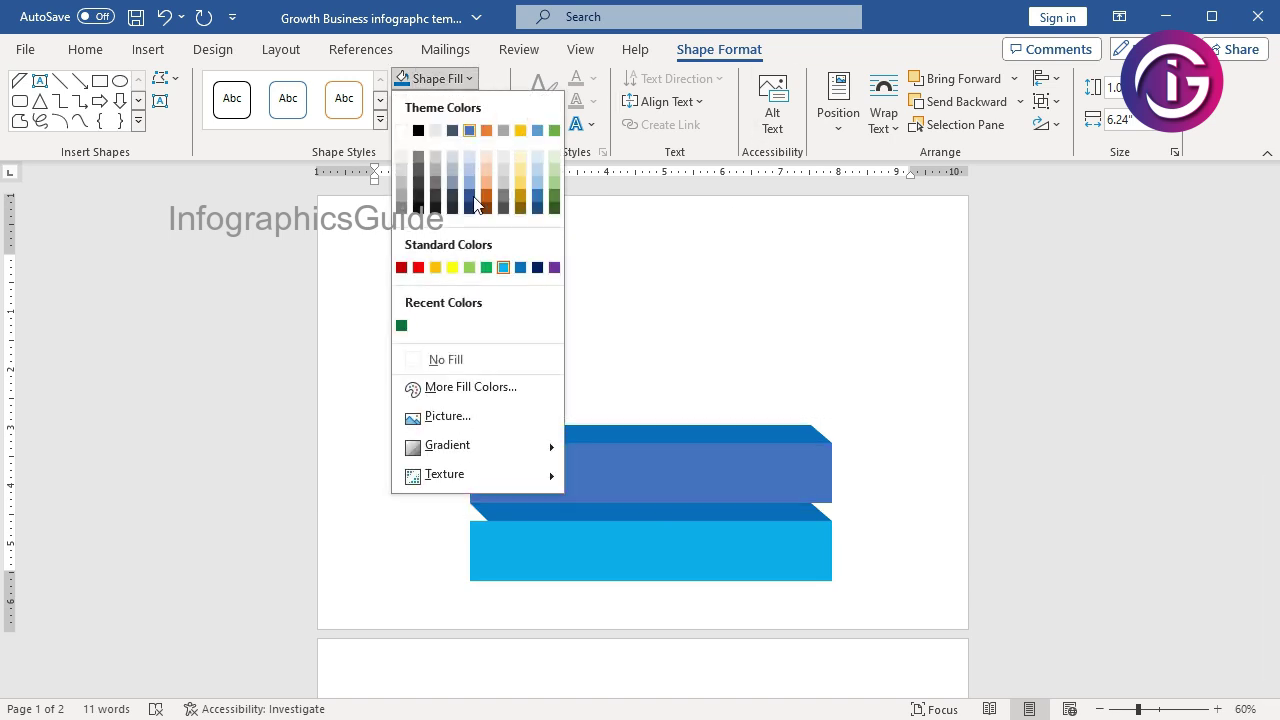
{"action": "left_click", "coordinate": [418, 267]}
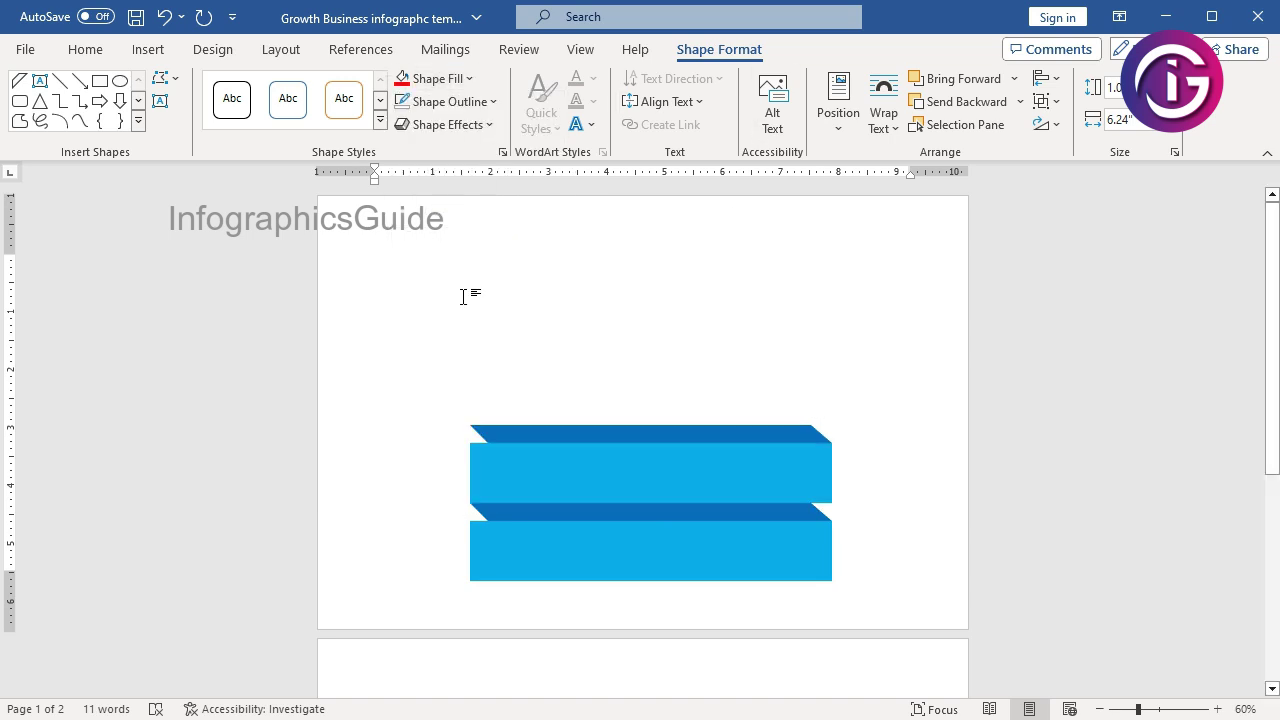
- Colour the upper tier's top face dark red and copy the red strip
{"action": "left_click", "coordinate": [736, 437]}
{"action": "left_click", "coordinate": [470, 79]}
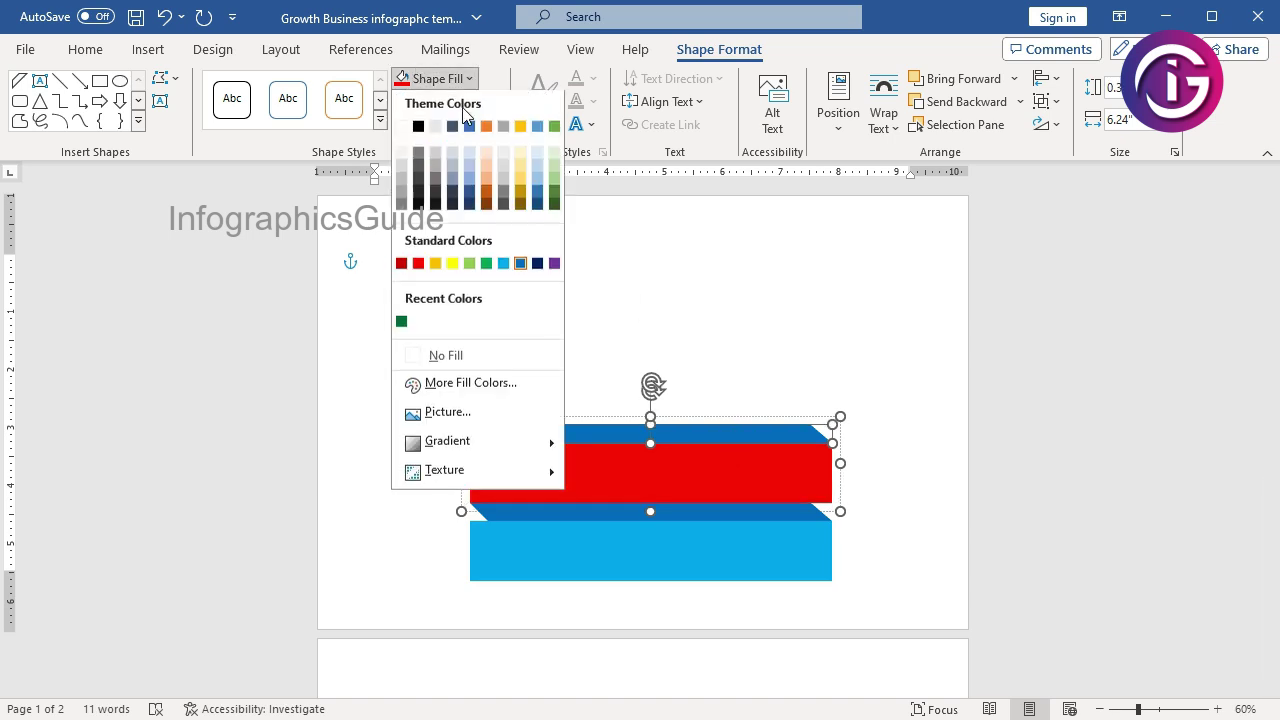
{"action": "left_click", "coordinate": [401, 268]}
{"action": "left_click", "coordinate": [823, 306]}
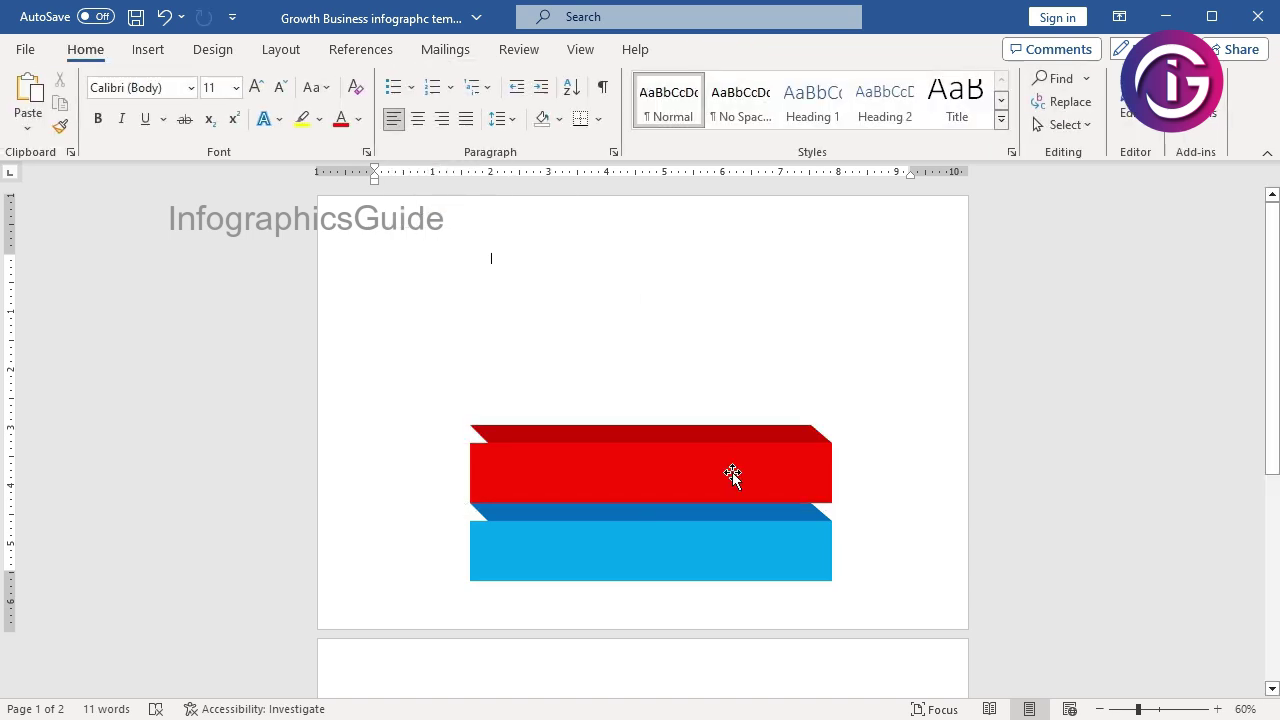
{"action": "left_click", "coordinate": [729, 470]}
{"action": "right_click", "coordinate": [724, 471]}
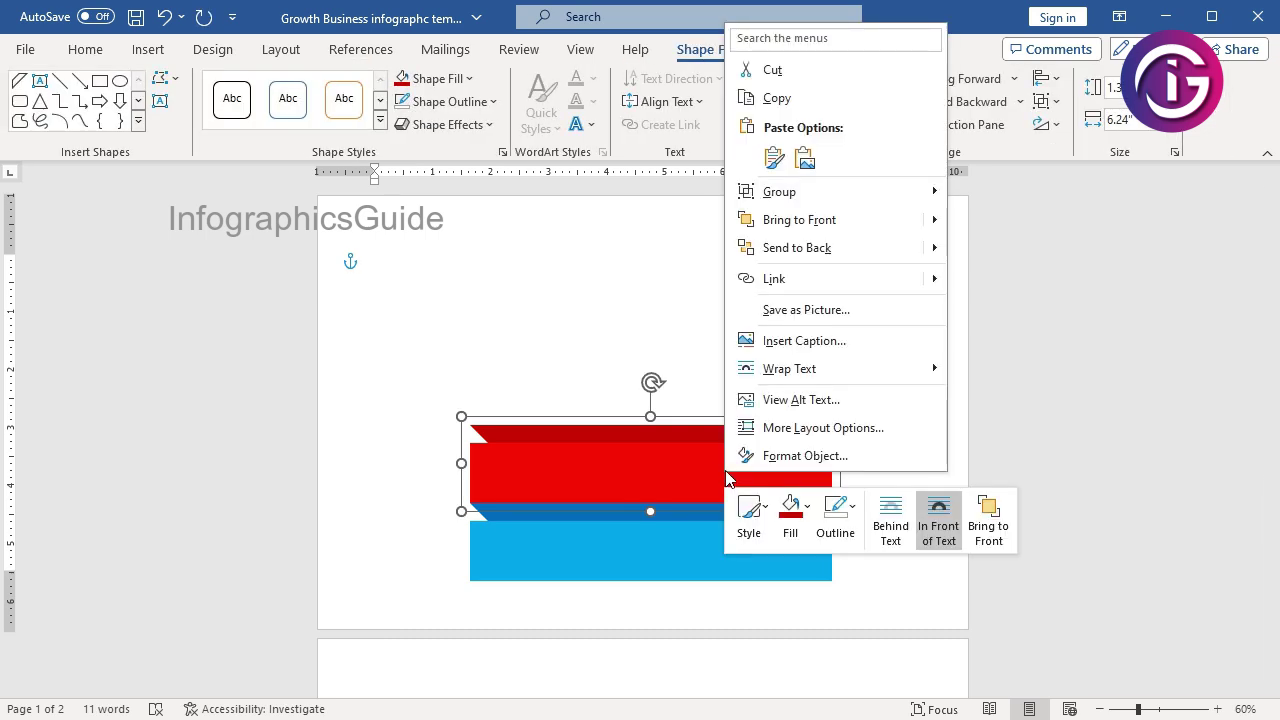
{"action": "left_click", "coordinate": [694, 484]}
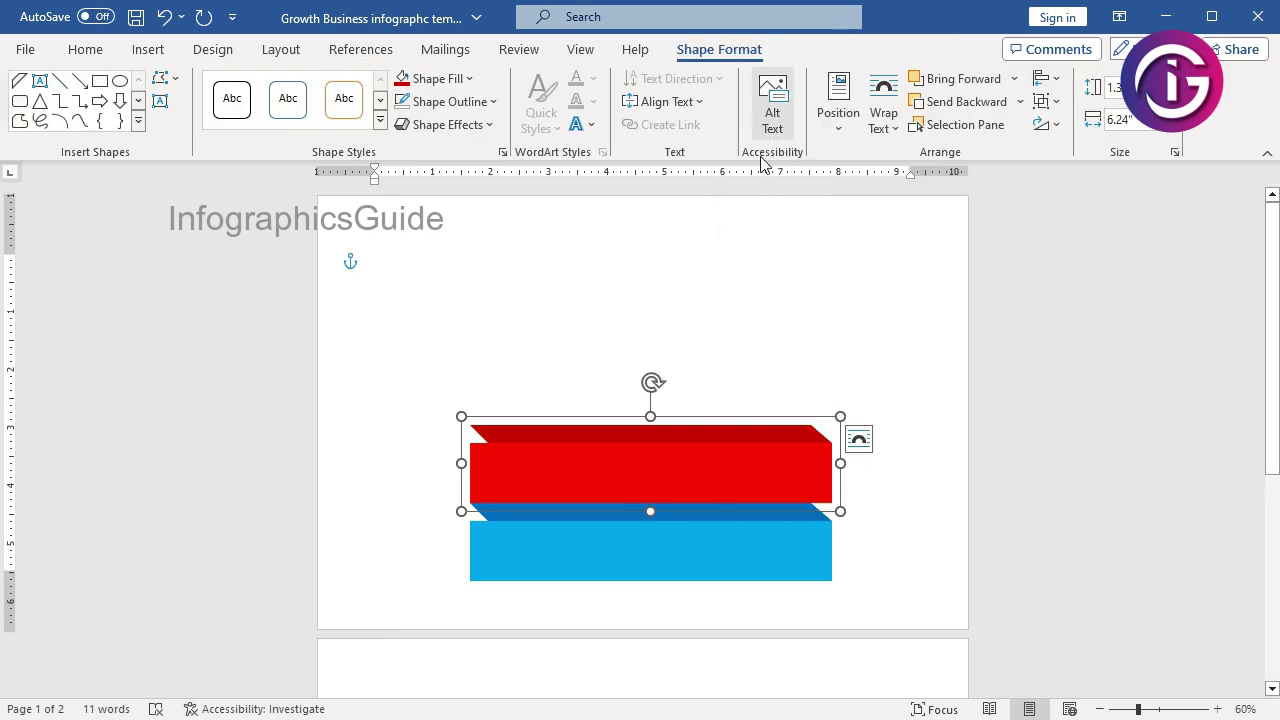
- Paste the red strip above the red tier and fill its front face green
{"action": "right_click", "coordinate": [703, 470]}
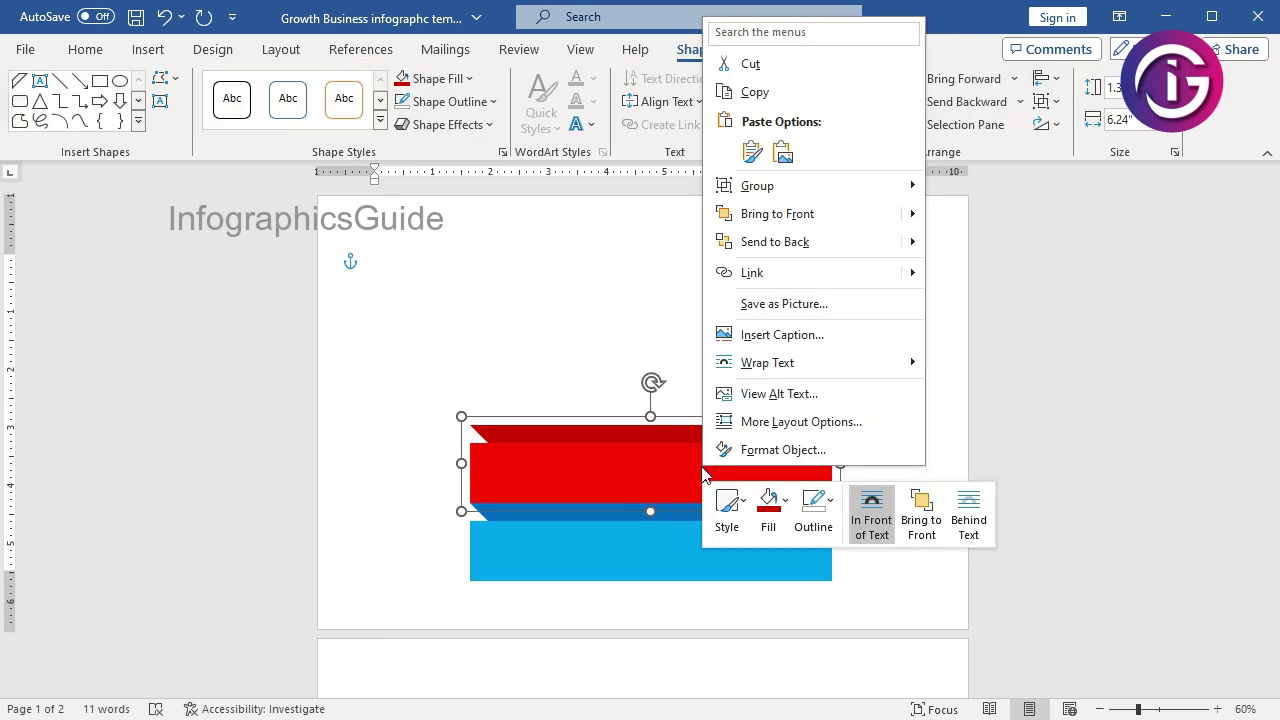
{"action": "left_click", "coordinate": [752, 152]}
{"action": "left_click_drag", "start_coordinate": [655, 492], "coordinate": [655, 393]}
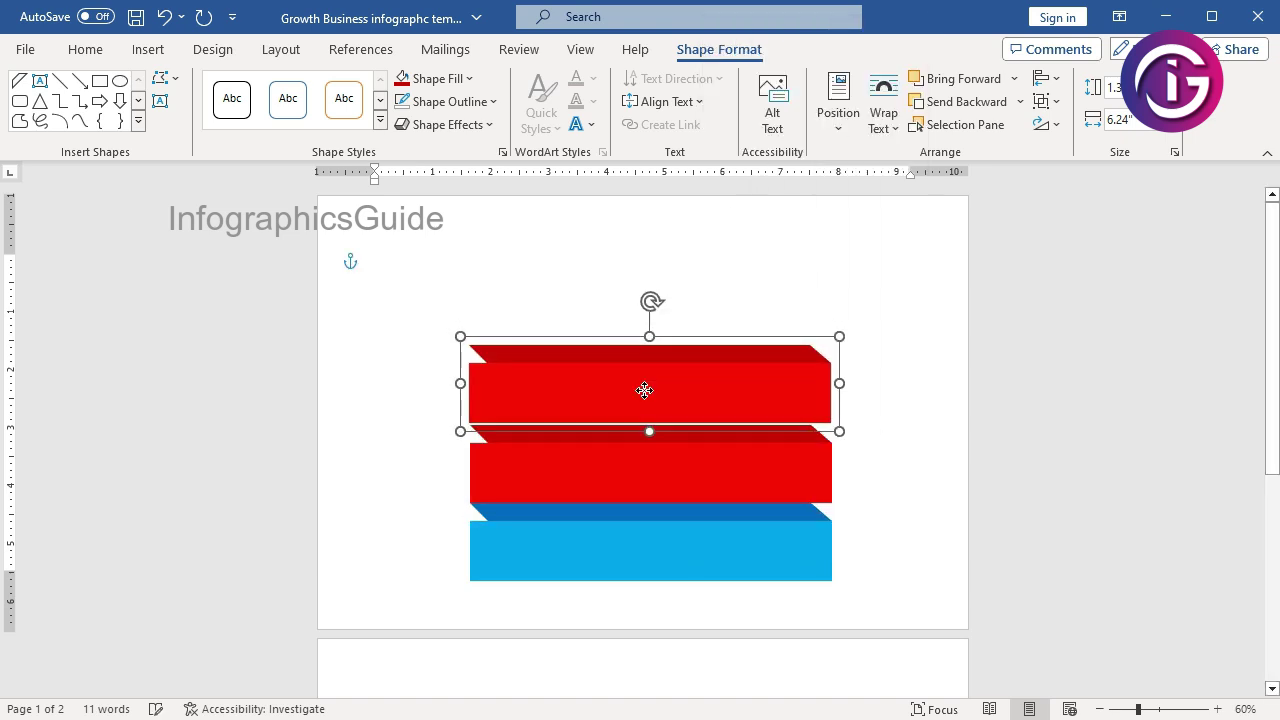
{"action": "left_click", "coordinate": [682, 398]}
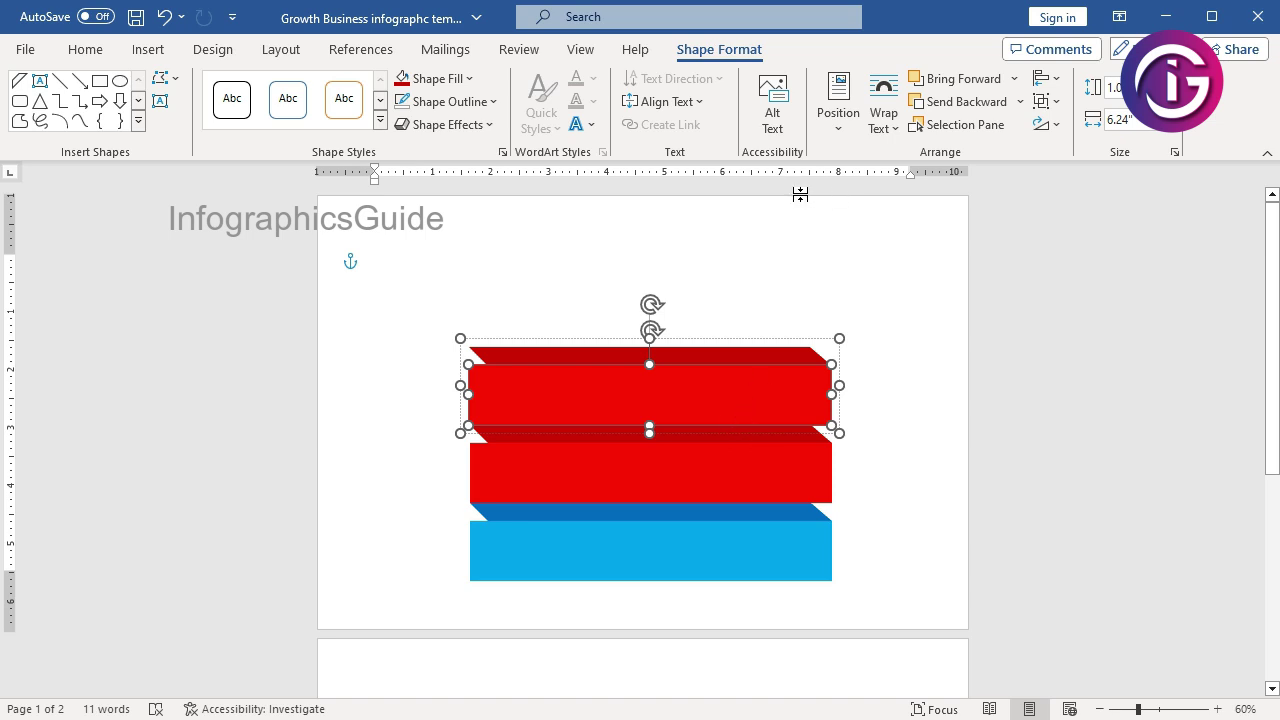
{"action": "left_click", "coordinate": [440, 79]}
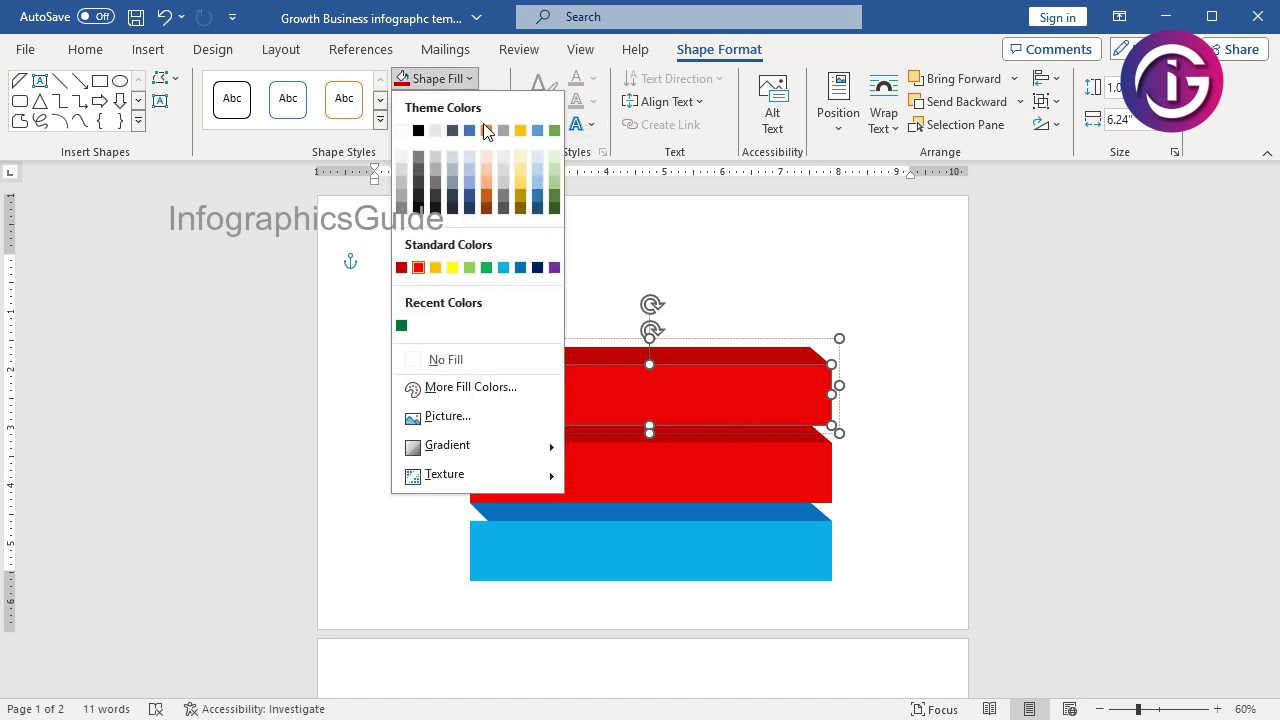
{"action": "left_click", "coordinate": [488, 268]}
- Colour the new tier's top face the recent dark green
{"action": "left_click", "coordinate": [759, 356]}
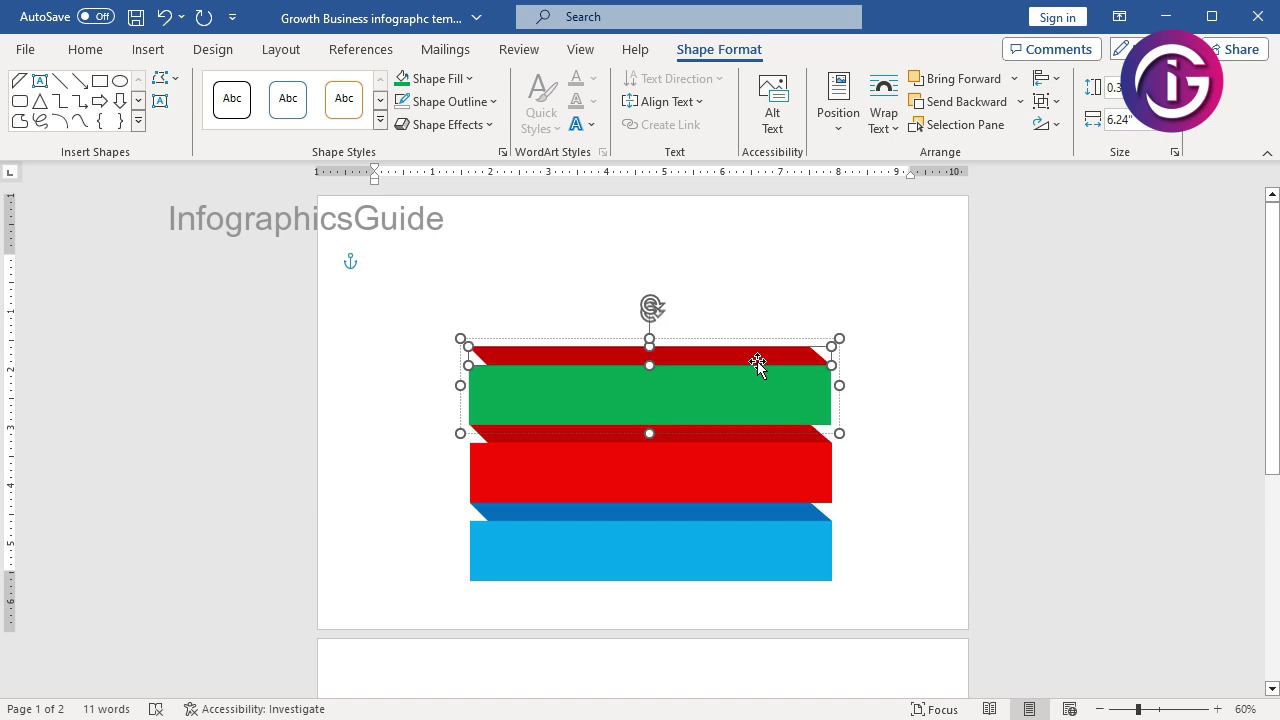
{"action": "left_click", "coordinate": [466, 80]}
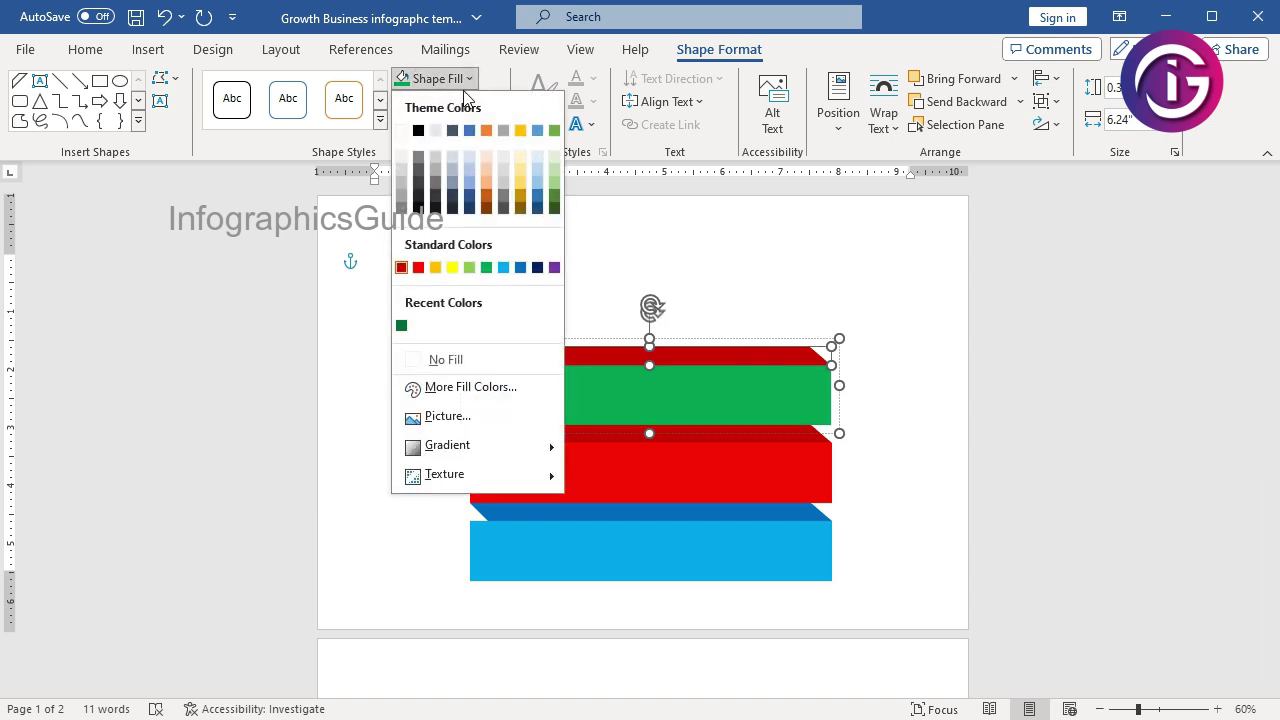
{"action": "left_click", "coordinate": [401, 325]}
{"action": "left_click", "coordinate": [665, 310]}
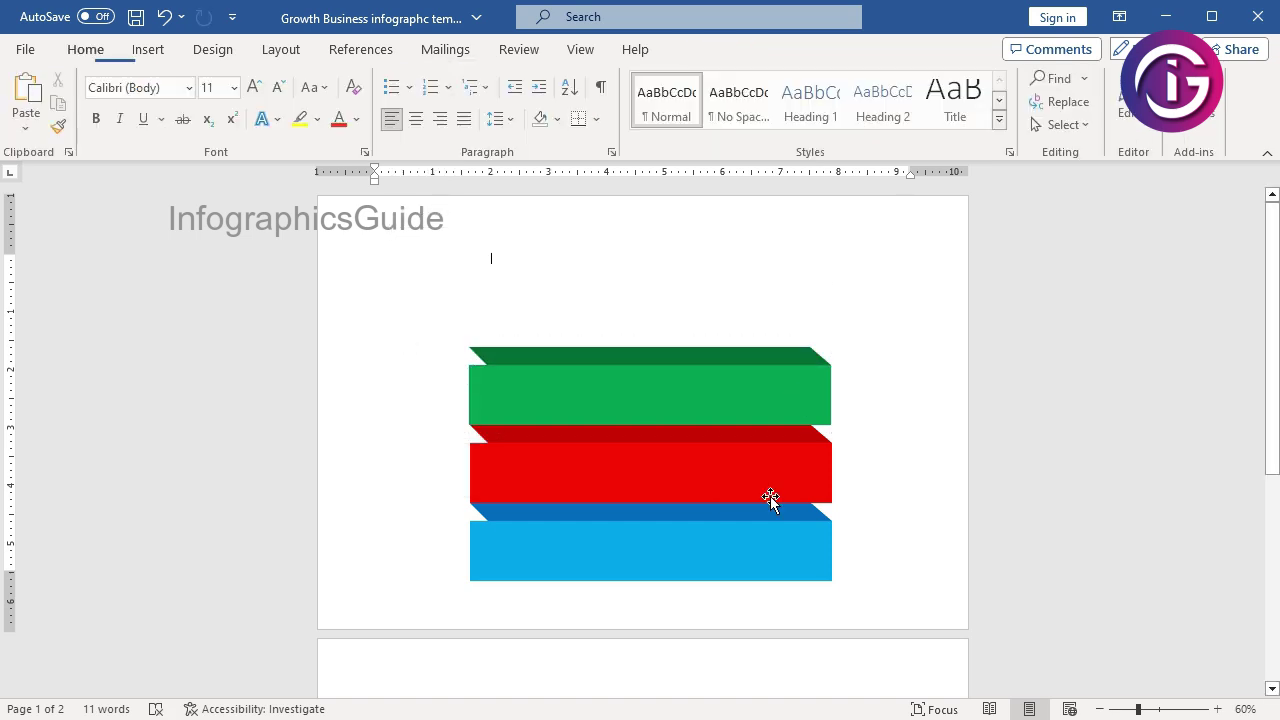
{"action": "left_click", "coordinate": [707, 400]}
- Copy the green strip and place the duplicate above the green tier
{"action": "right_click", "coordinate": [708, 389]}
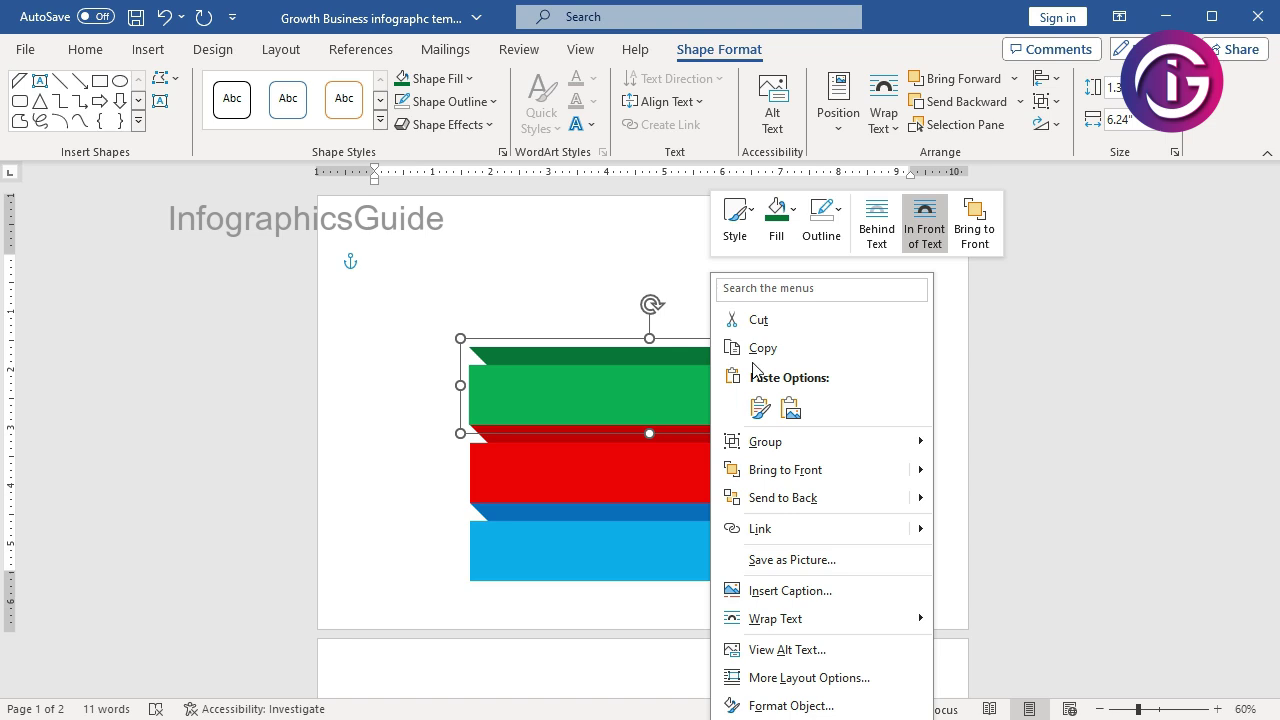
{"action": "left_click", "coordinate": [711, 404]}
{"action": "right_click", "coordinate": [711, 404]}
{"action": "left_click", "coordinate": [753, 416]}
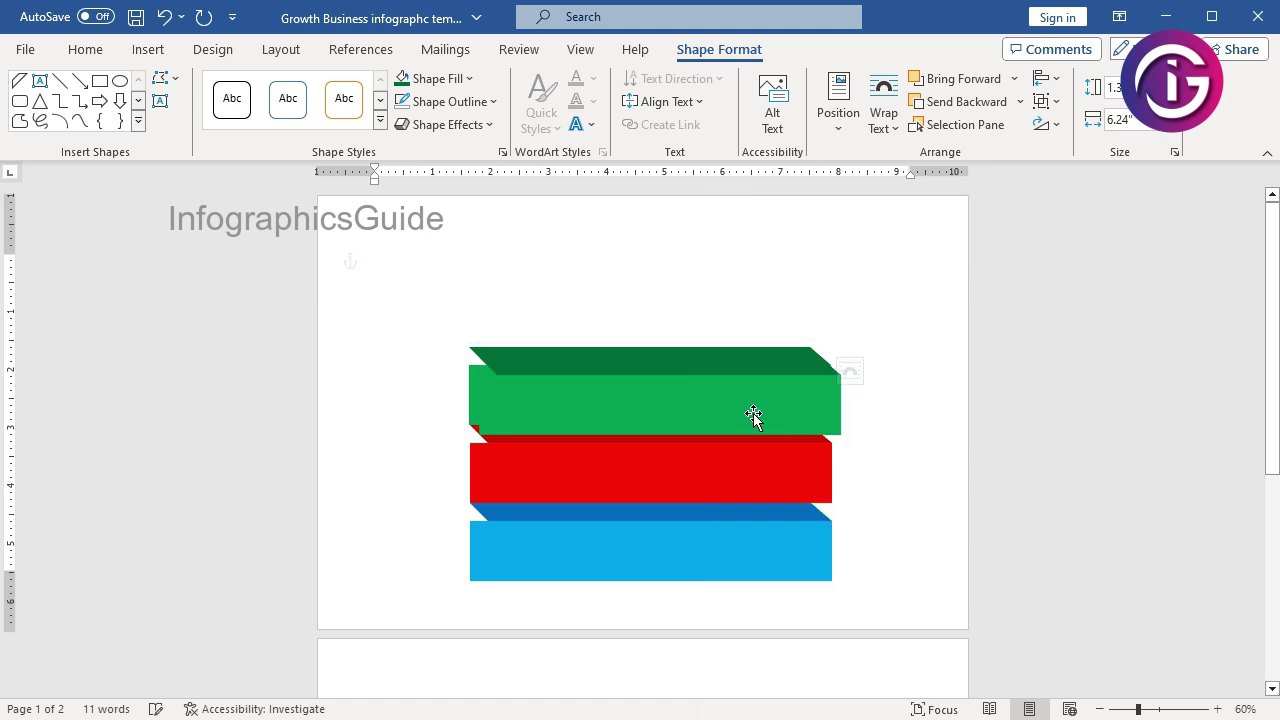
{"action": "left_click_drag", "start_coordinate": [753, 416], "coordinate": [703, 317]}
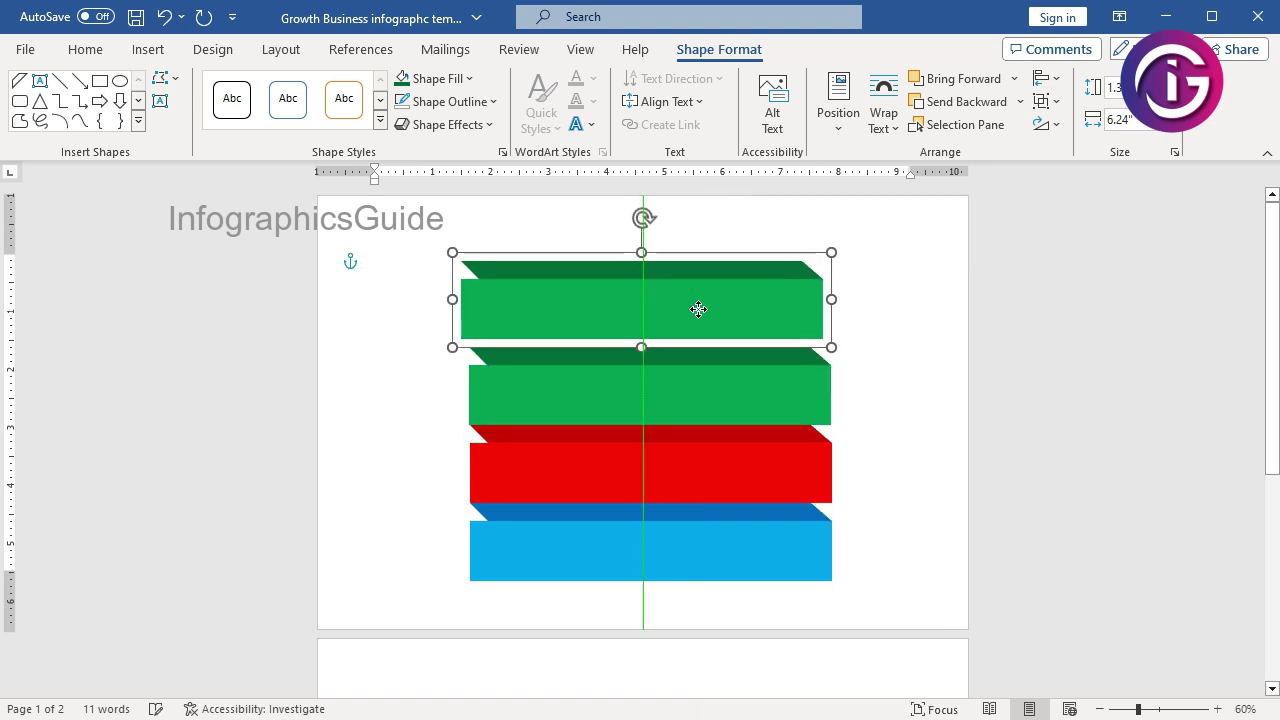
- Select all four strips and align their edges
{"action": "left_click", "coordinate": [715, 391], "text": "shift"}
{"action": "left_click", "coordinate": [714, 471], "text": "shift"}
{"action": "left_click", "coordinate": [729, 561], "text": "shift"}
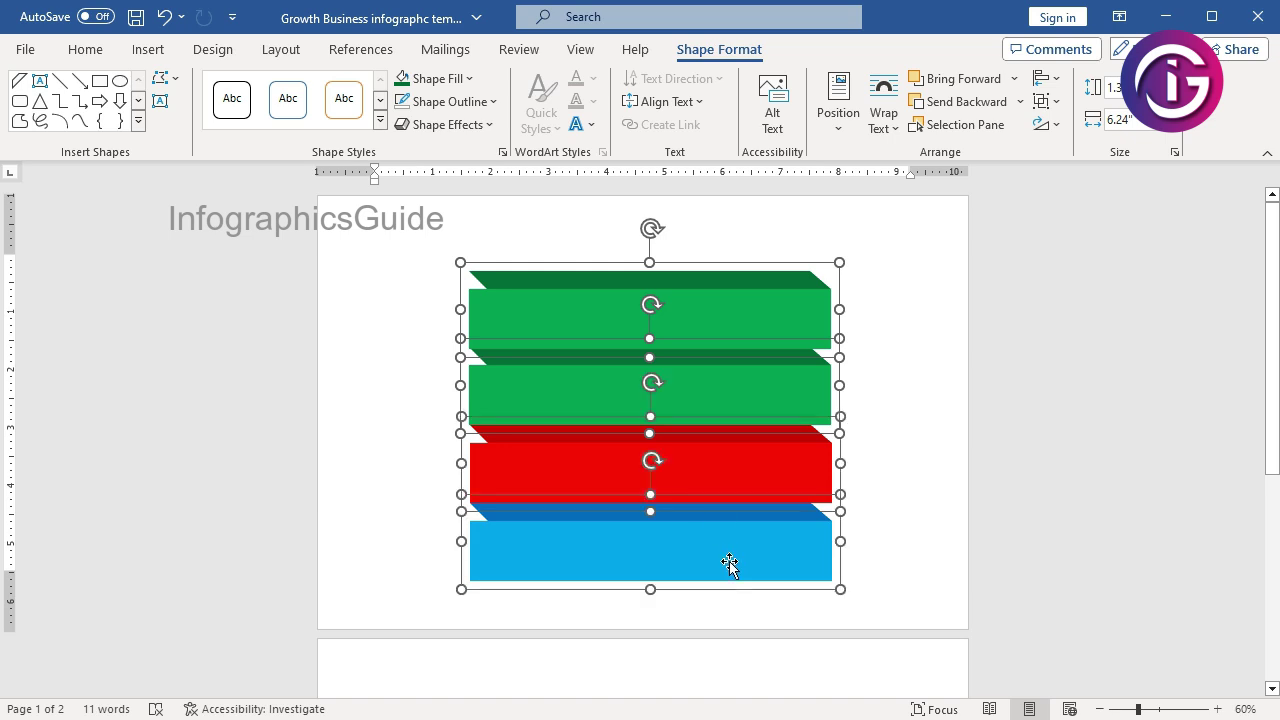
{"action": "left_click", "coordinate": [1046, 78]}
{"action": "left_click", "coordinate": [1085, 106]}
{"action": "left_click", "coordinate": [921, 471]}
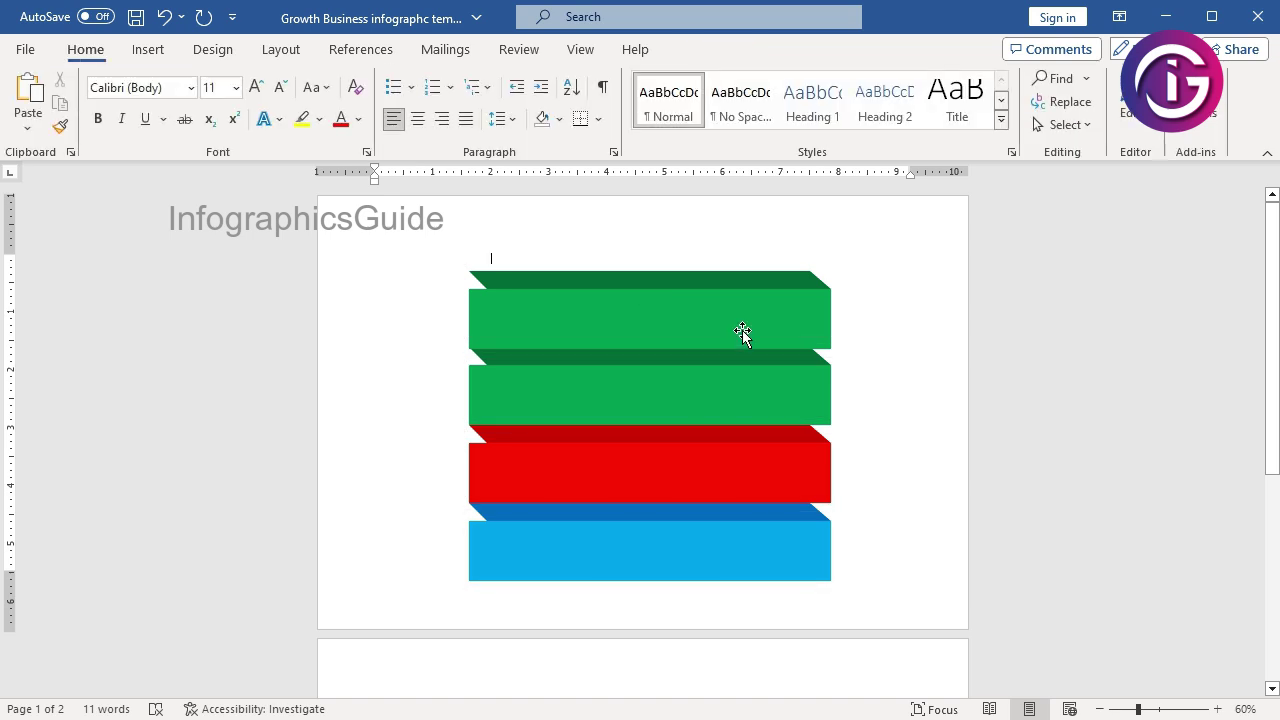
- Recolour the top tier purple with a dark blue top face
{"action": "left_click", "coordinate": [743, 322]}
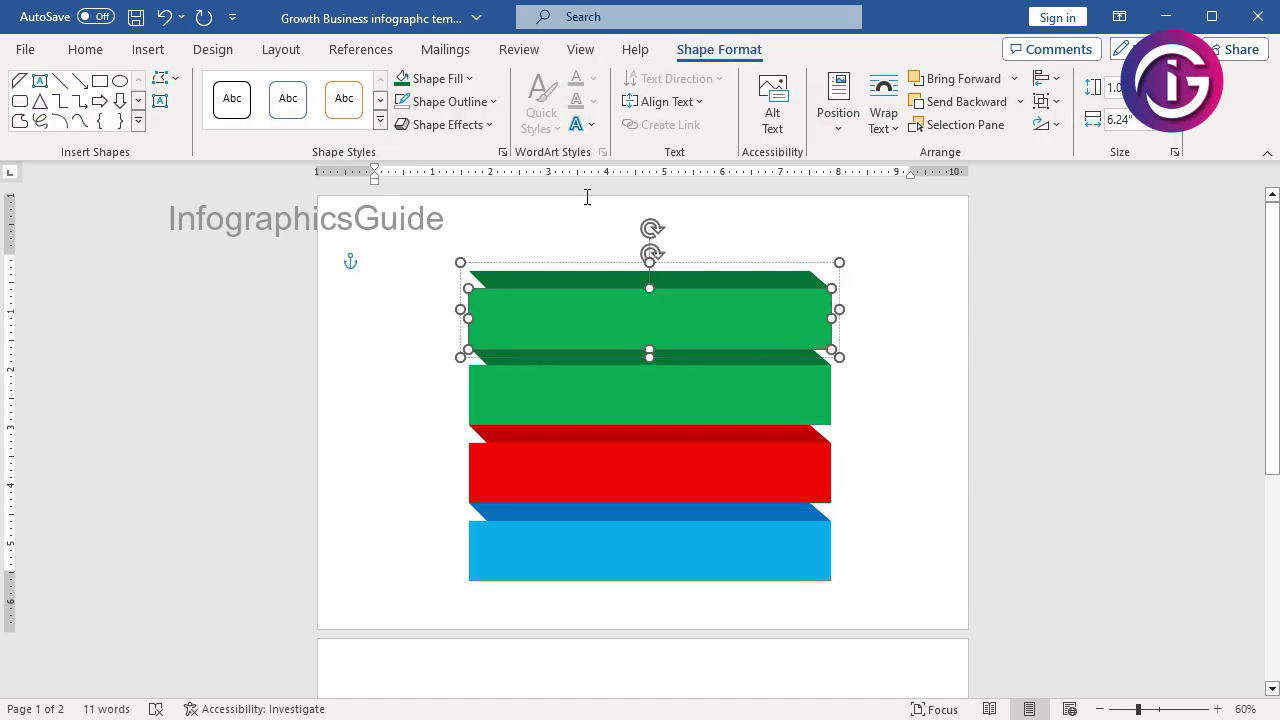
{"action": "left_click", "coordinate": [466, 79]}
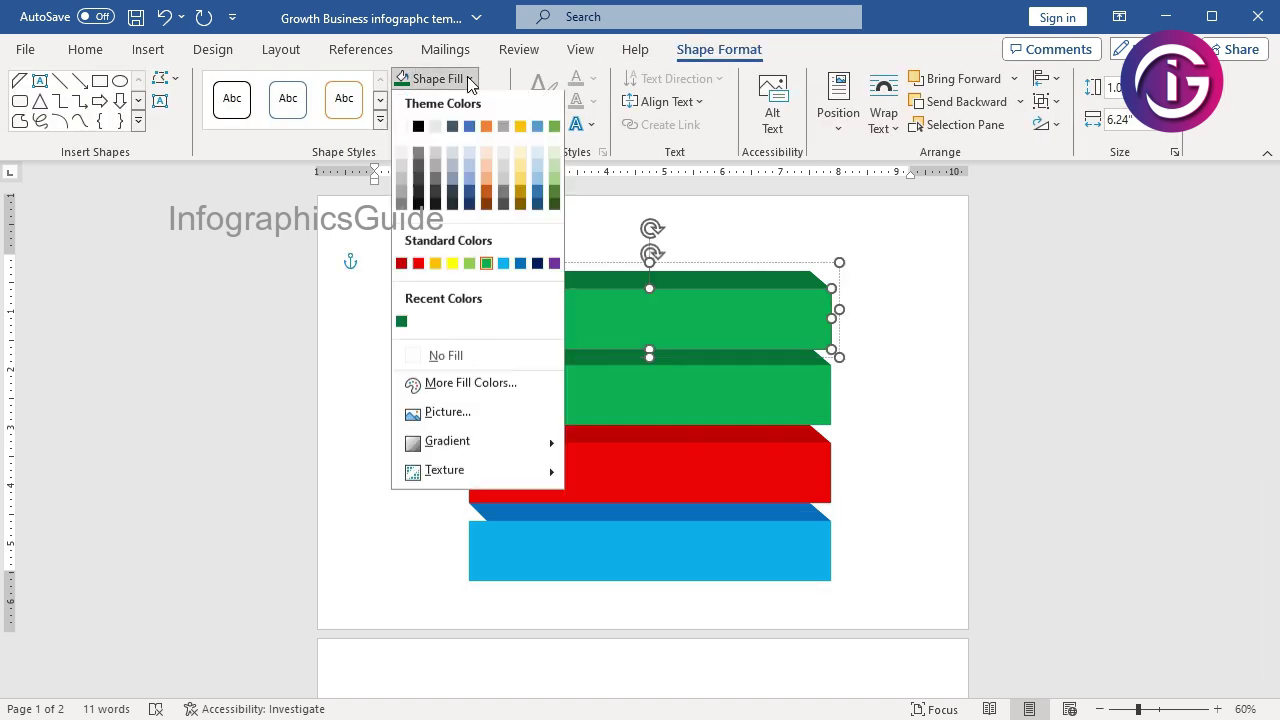
{"action": "left_click", "coordinate": [554, 268]}
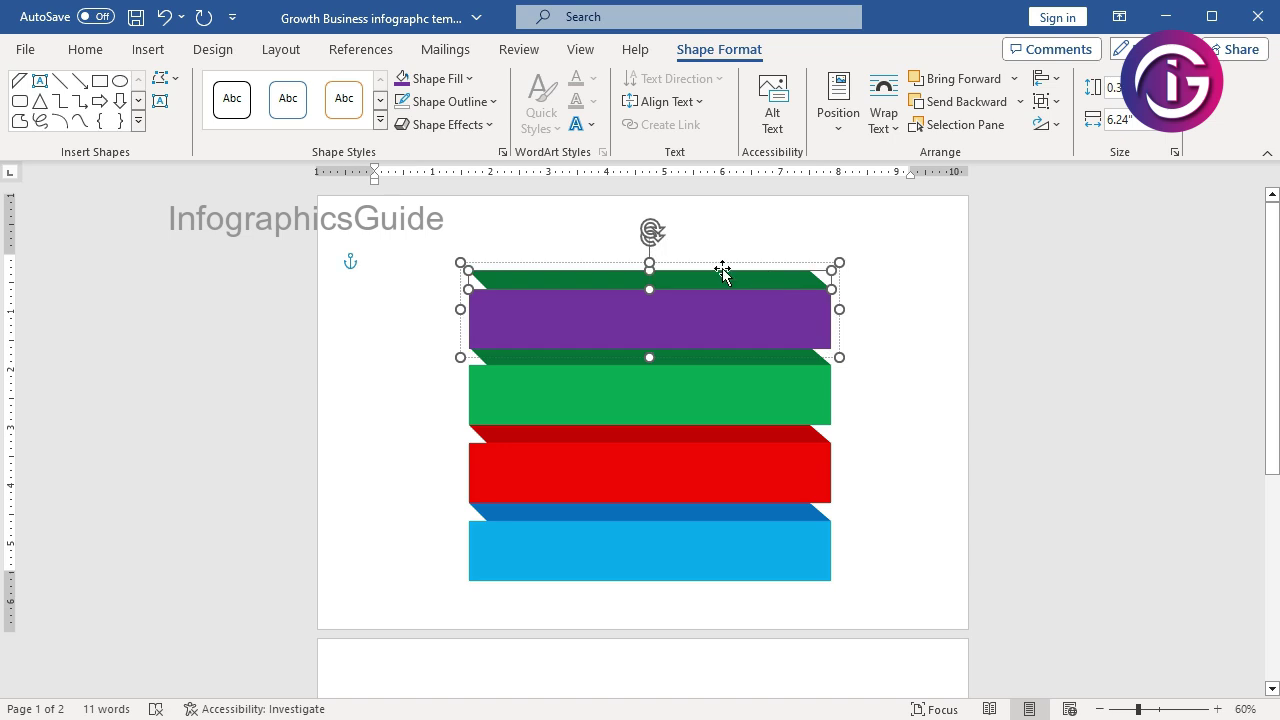
{"action": "left_click", "coordinate": [467, 79]}
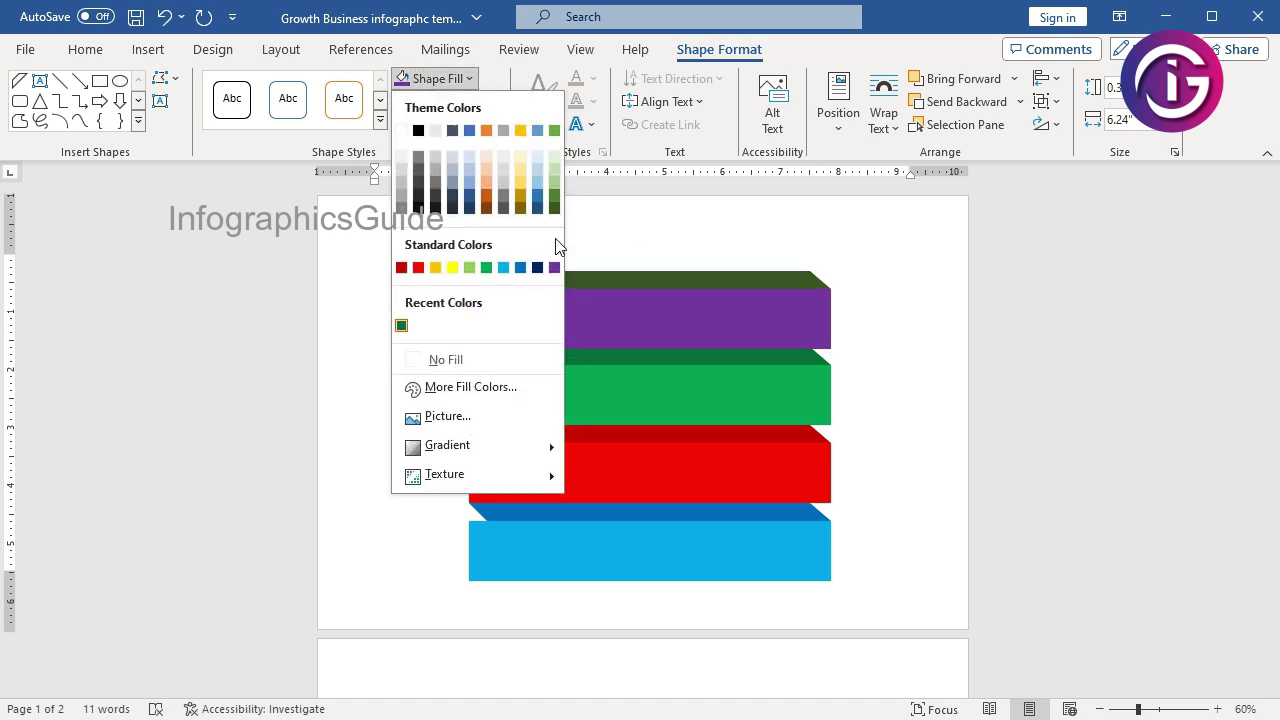
{"action": "left_click", "coordinate": [537, 267]}
{"action": "left_click", "coordinate": [871, 466]}
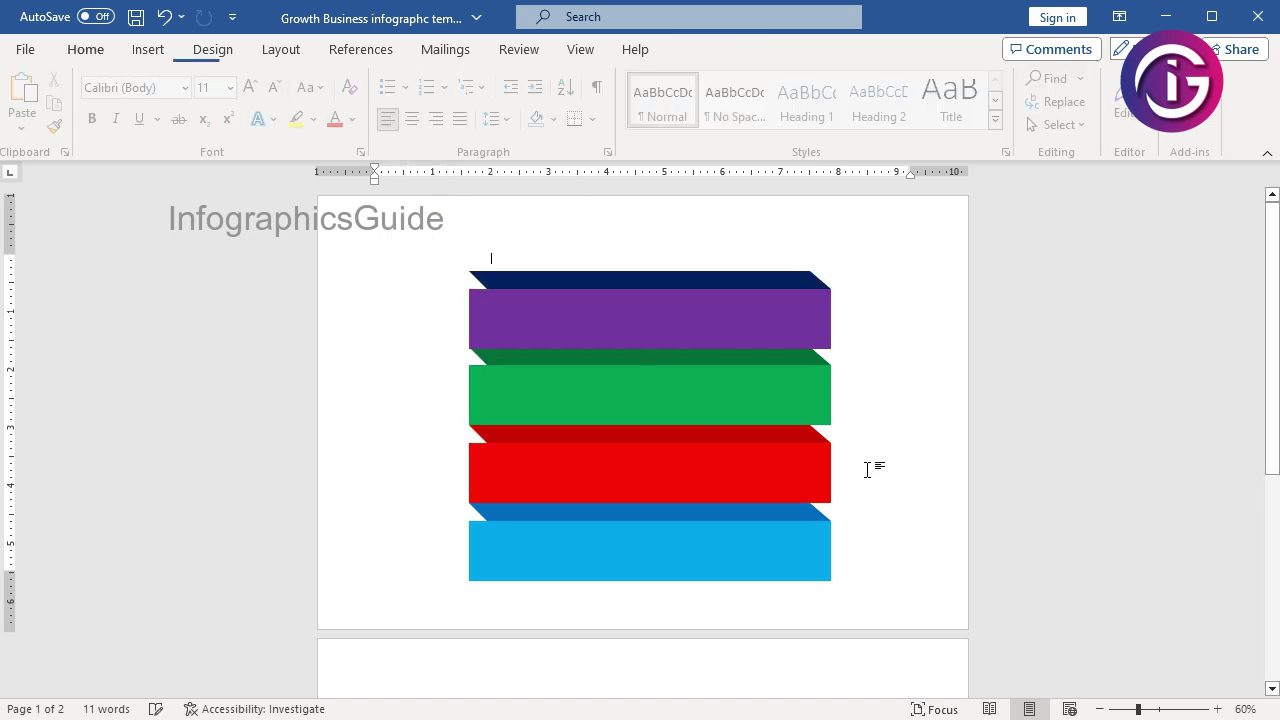
- Move the four coloured bands slightly down the page
{"action": "left_click", "coordinate": [801, 578]}
{"action": "left_click", "coordinate": [812, 462], "text": "shift"}
{"action": "left_click", "coordinate": [790, 392], "text": "shift"}
{"action": "left_click", "coordinate": [766, 300], "text": "shift"}
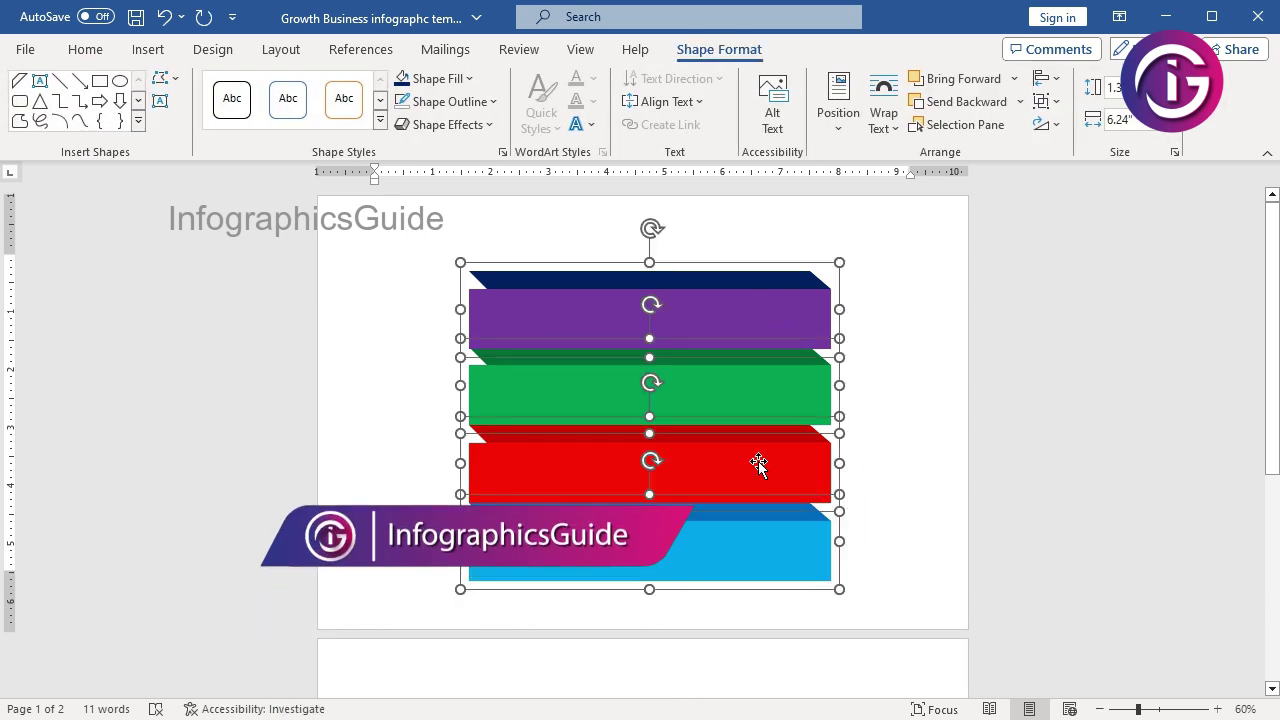
{"action": "left_click_drag", "start_coordinate": [758, 461], "coordinate": [758, 475]}
{"action": "left_click", "coordinate": [940, 360]}
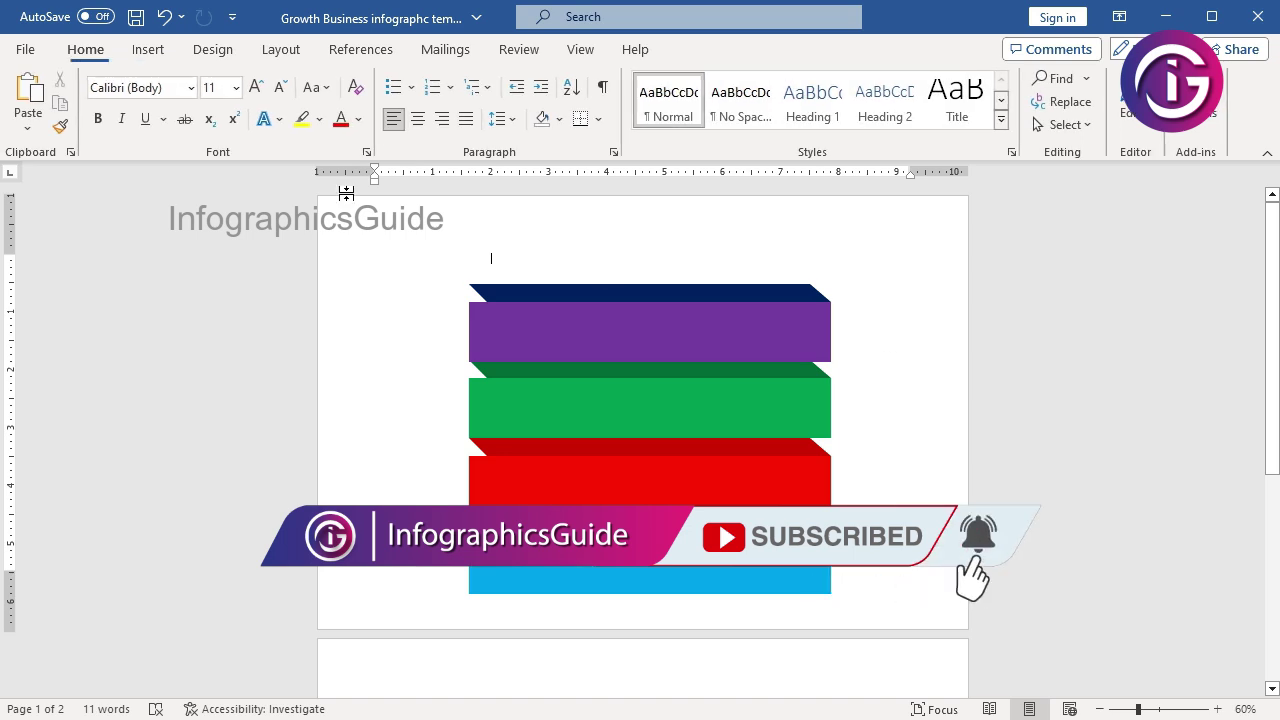
- Draw an isosceles triangle above the stack and remove its outline
{"action": "left_click", "coordinate": [148, 49]}
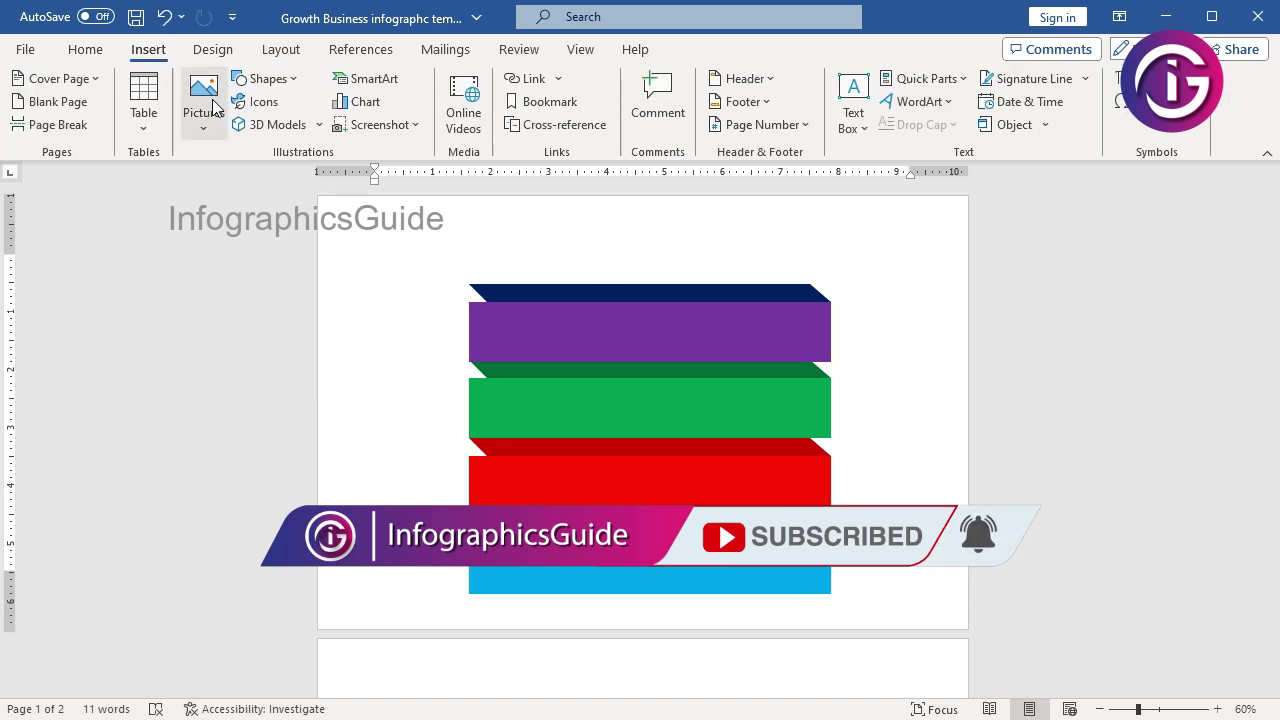
{"action": "left_click", "coordinate": [284, 84]}
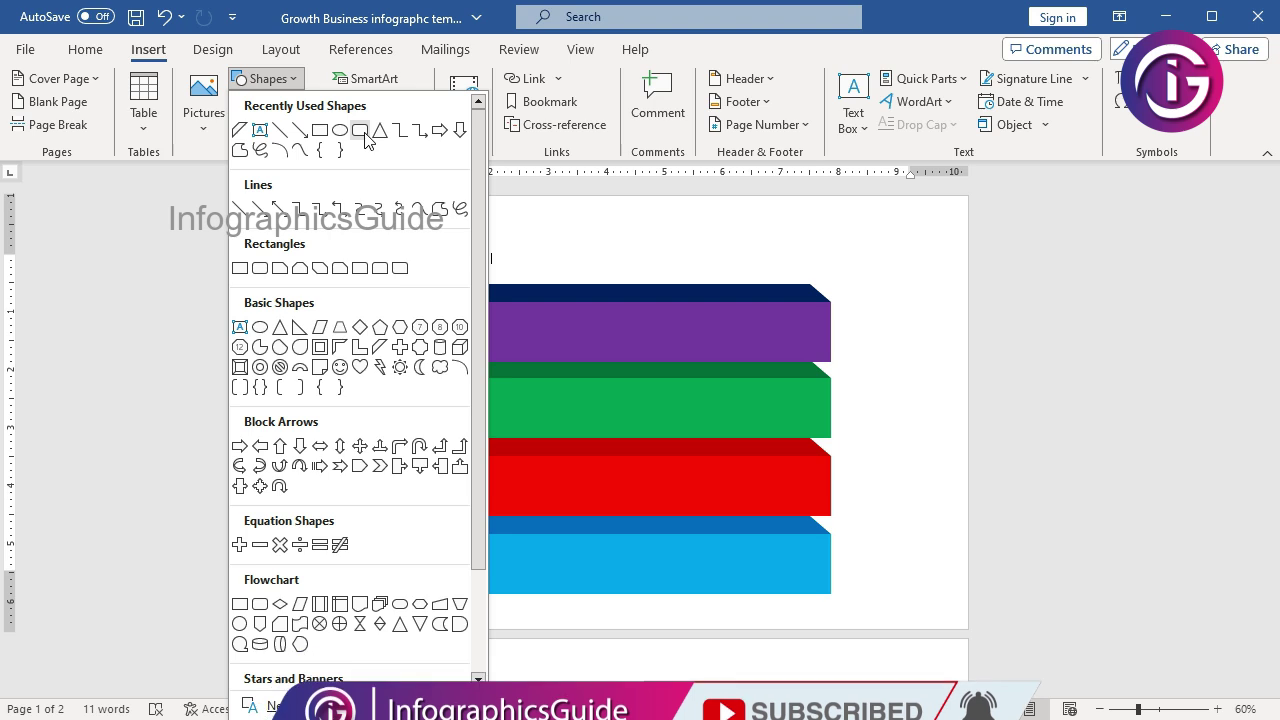
{"action": "left_click", "coordinate": [360, 131]}
{"action": "left_click_drag", "start_coordinate": [467, 231], "coordinate": [826, 284]}
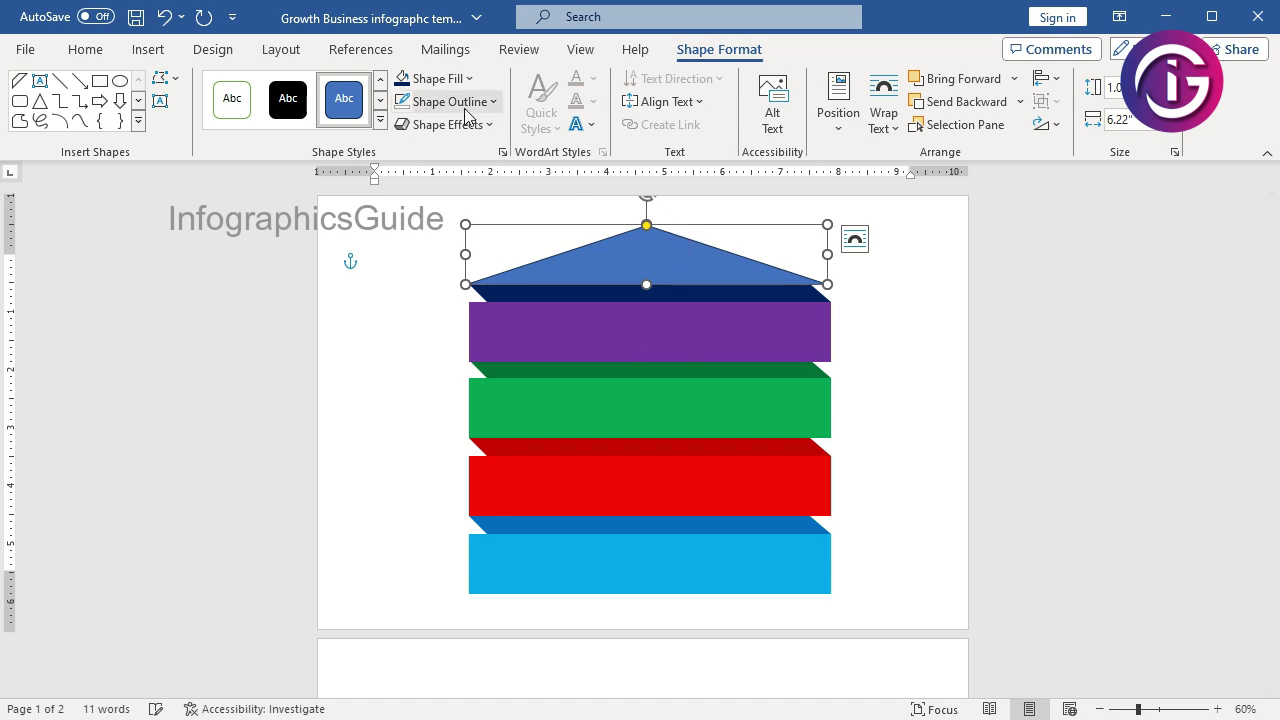
{"action": "left_click", "coordinate": [488, 101]}
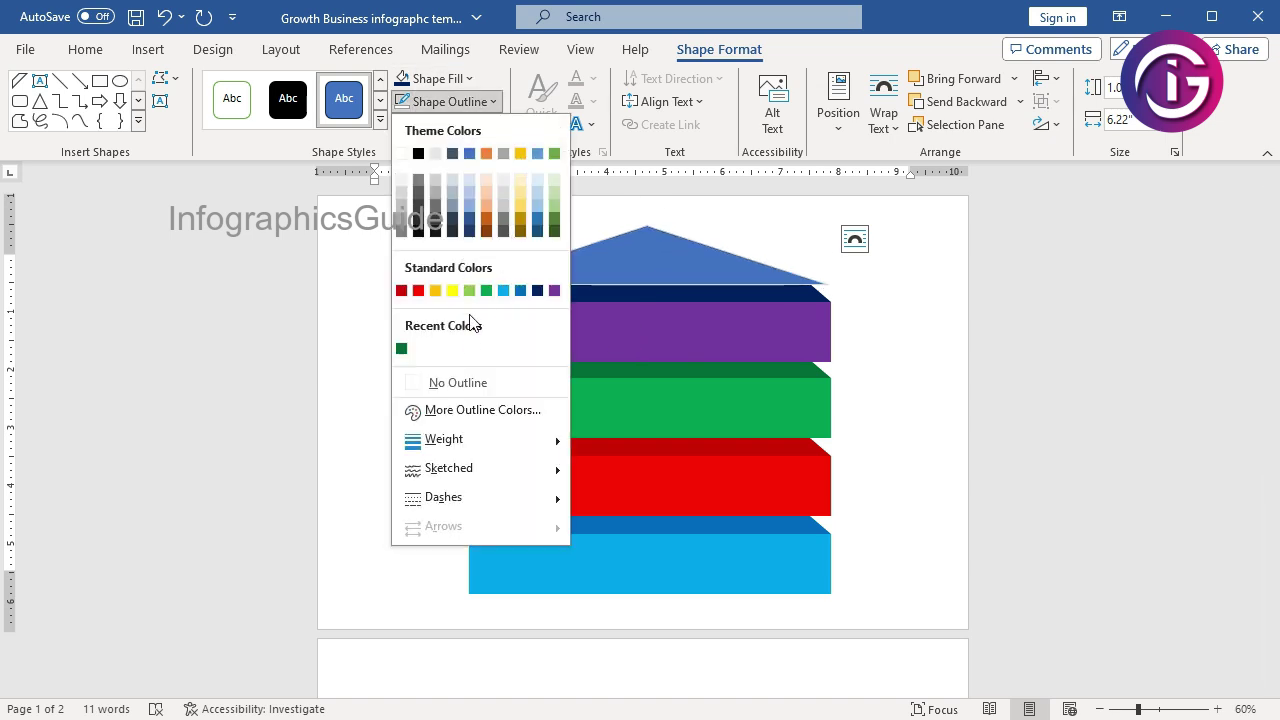
{"action": "left_click", "coordinate": [463, 390]}
- Position the triangle on top of the purple tier's dark strip
{"action": "left_click", "coordinate": [950, 308]}
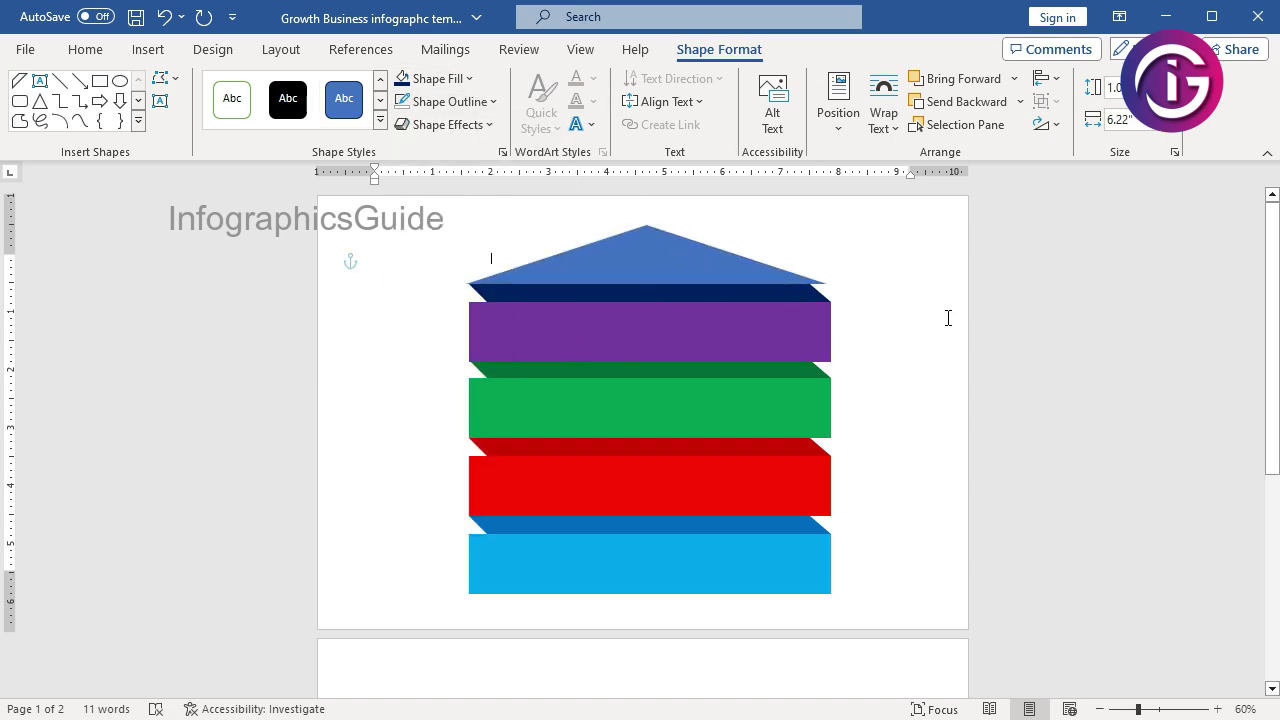
{"action": "left_click", "coordinate": [580, 272]}
{"action": "left_click", "coordinate": [615, 347]}
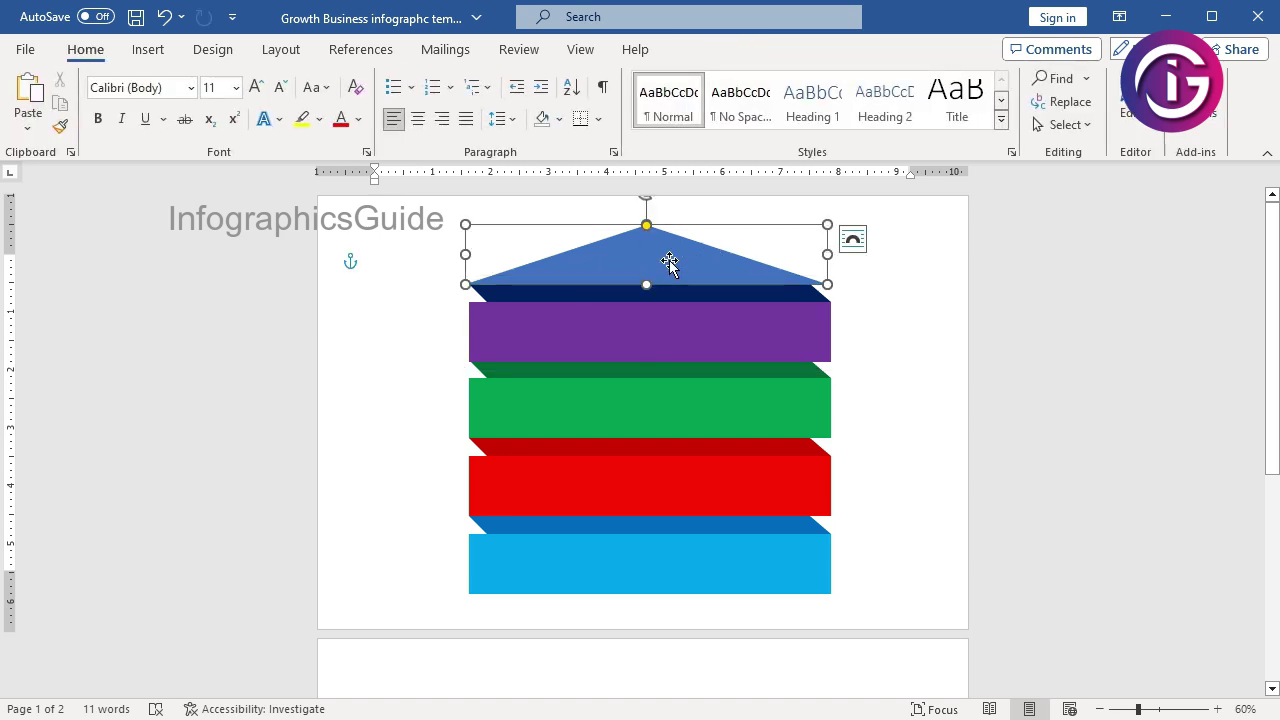
{"action": "left_click_drag", "start_coordinate": [668, 263], "coordinate": [668, 290]}
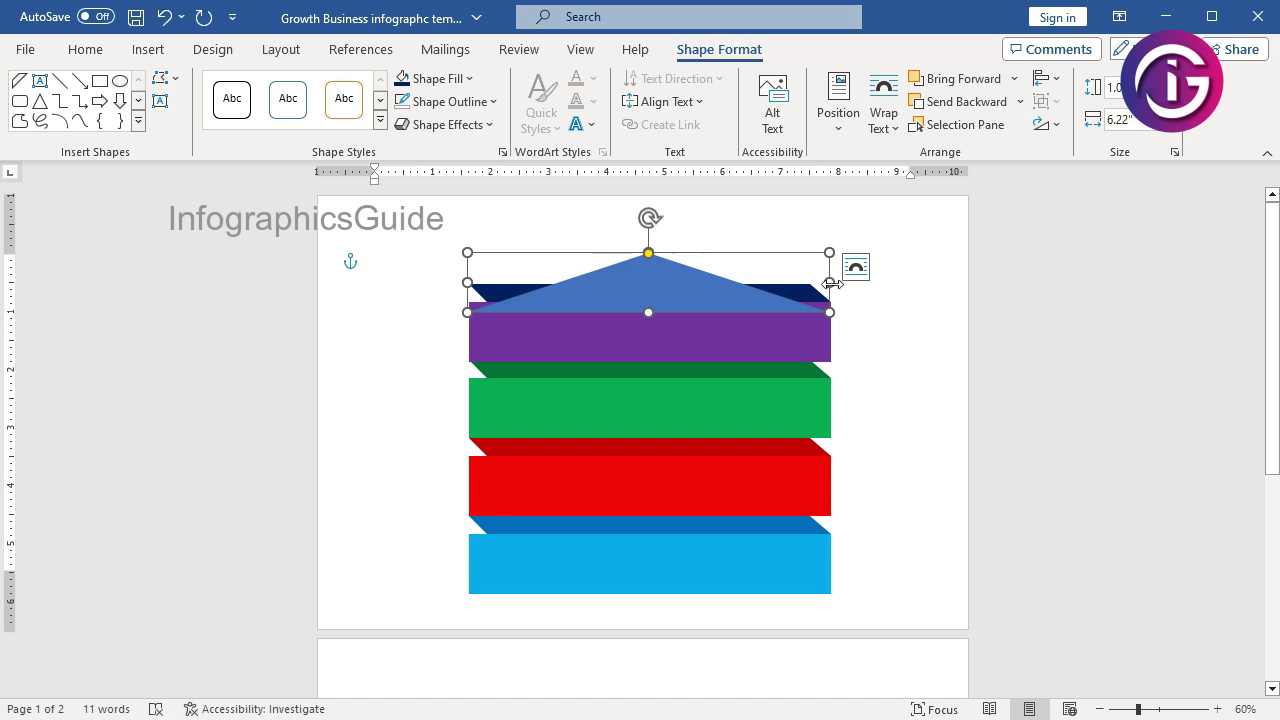
{"action": "left_click", "coordinate": [888, 328]}
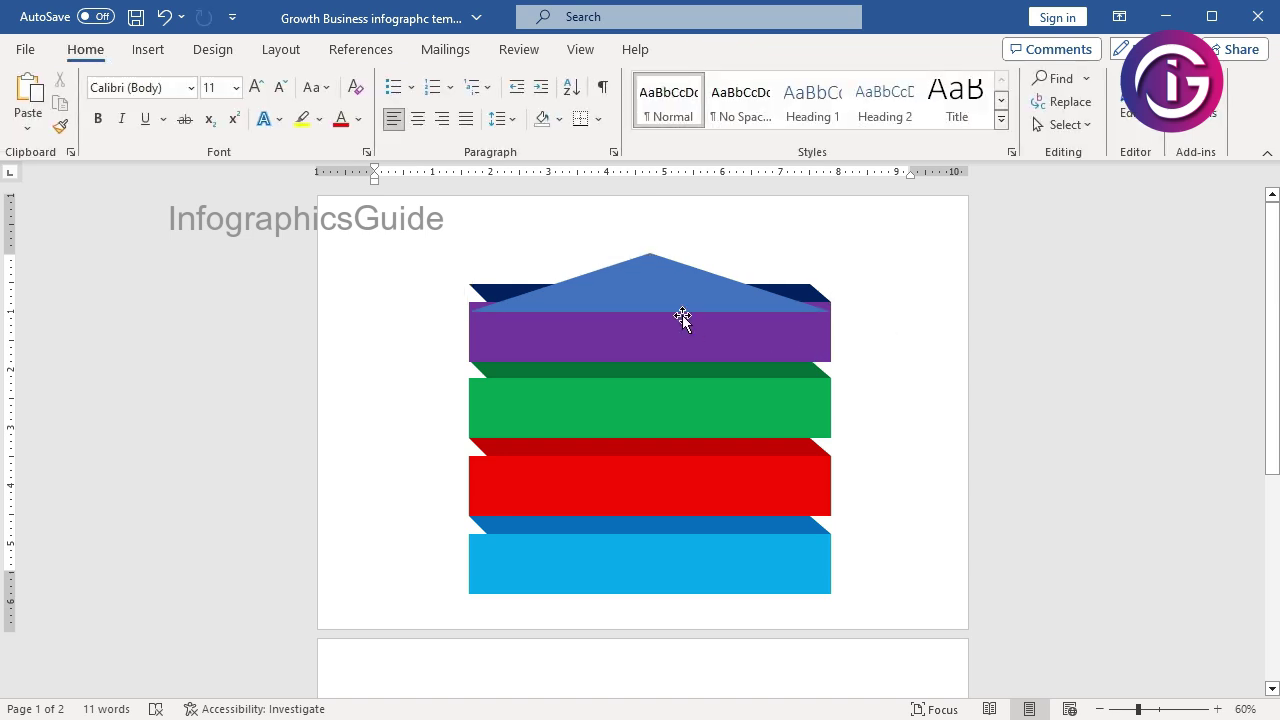
{"action": "left_click_drag", "start_coordinate": [679, 301], "coordinate": [679, 272]}
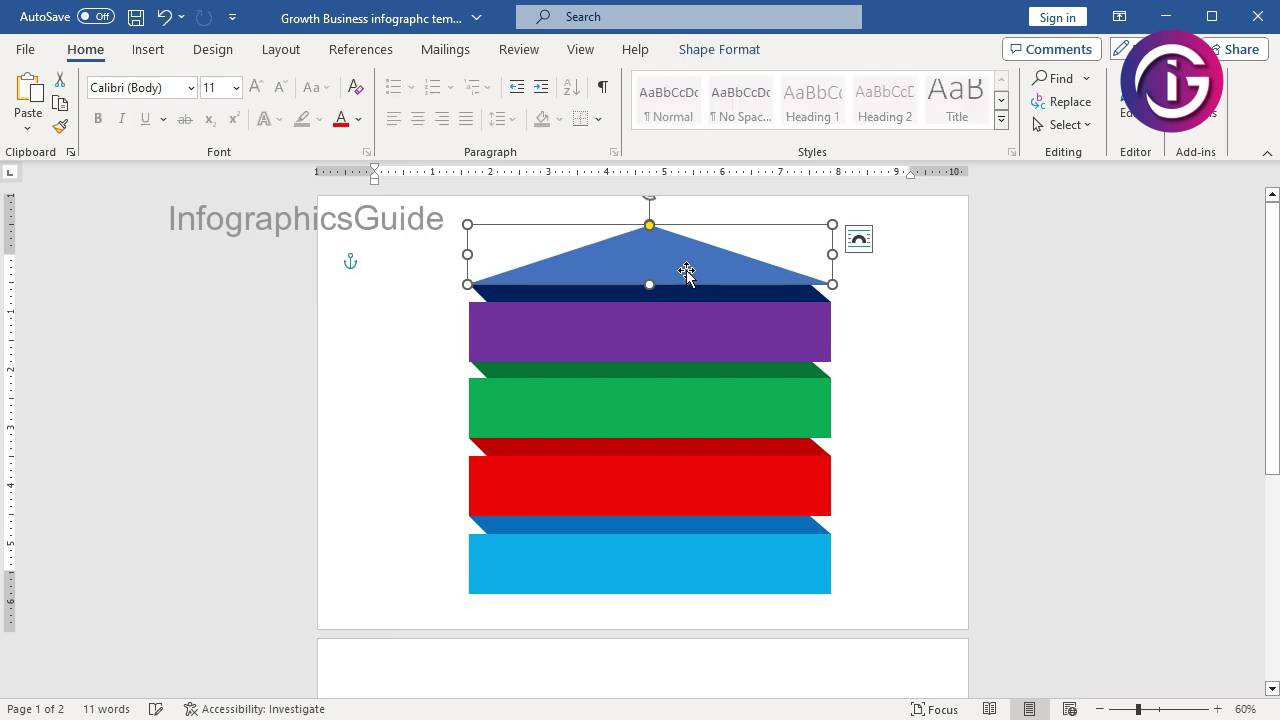
- Fill the triangle orange-gold
{"action": "left_click", "coordinate": [752, 56]}
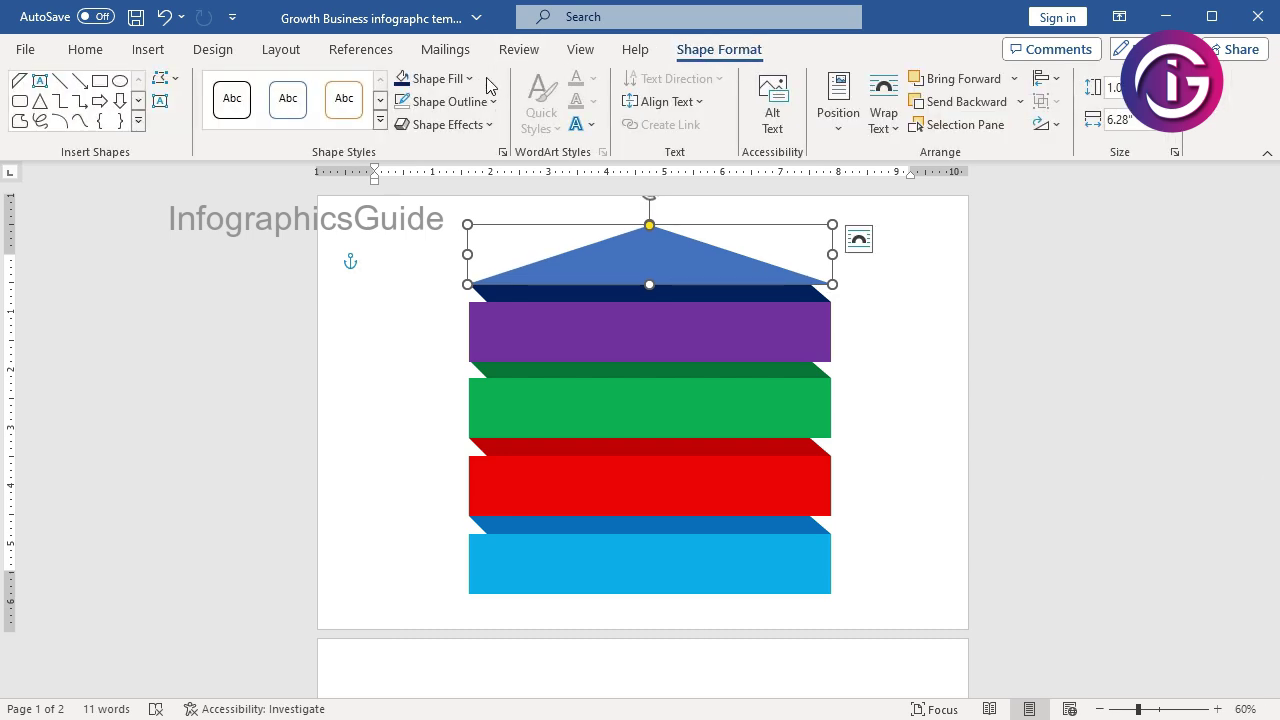
{"action": "left_click", "coordinate": [470, 78]}
{"action": "left_click", "coordinate": [434, 268]}
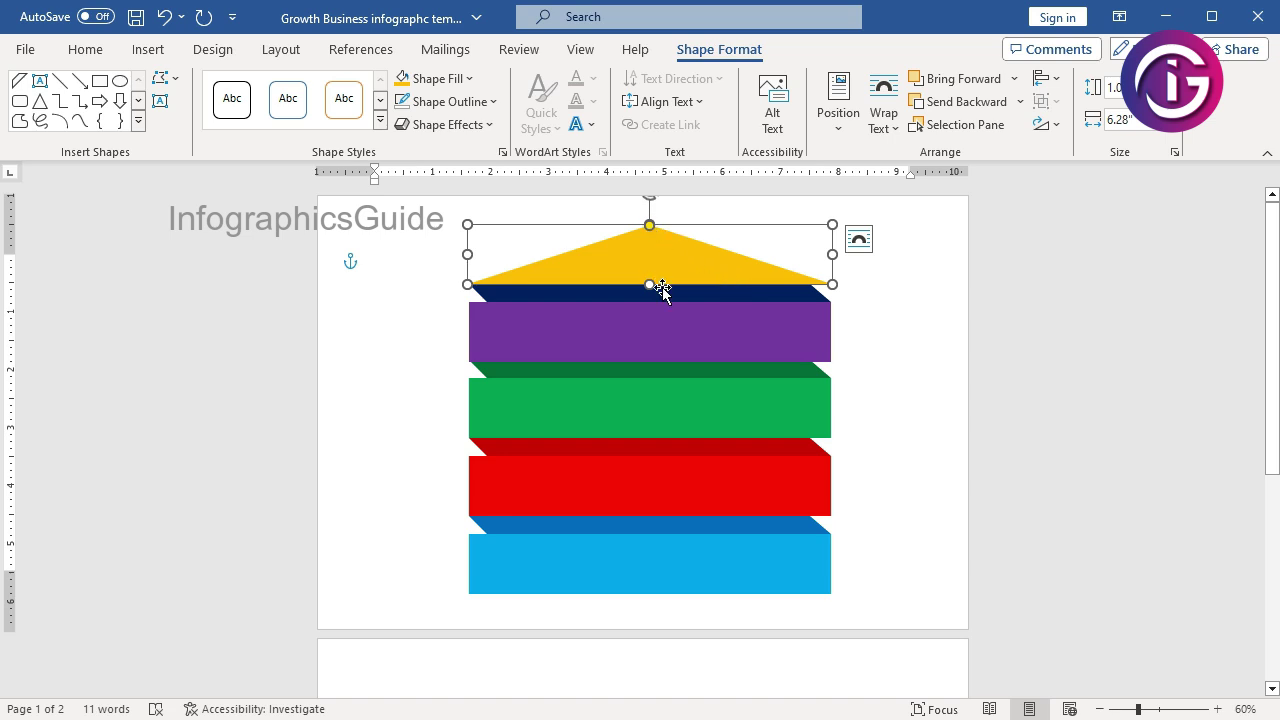
- Nudge the four coloured bands down slightly
{"action": "left_click", "coordinate": [740, 585], "text": "shift"}
{"action": "left_click", "coordinate": [757, 440], "text": "shift"}
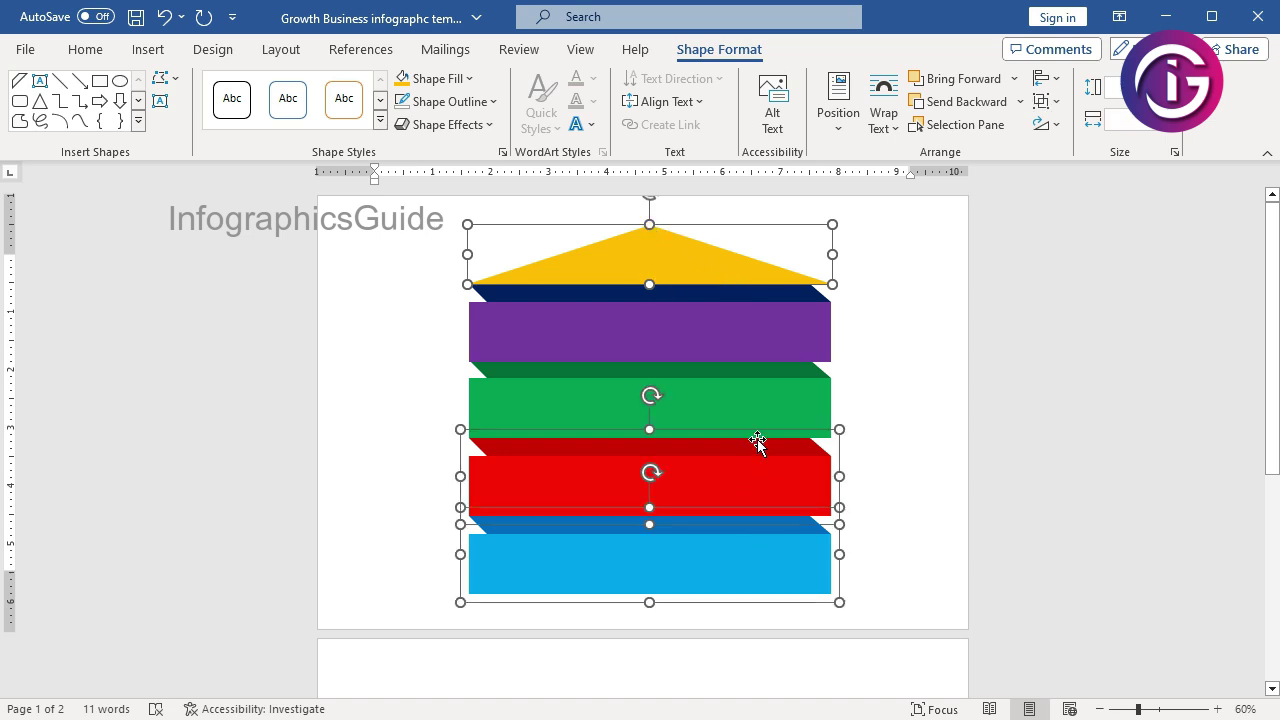
{"action": "left_click", "coordinate": [757, 422], "text": "shift"}
{"action": "left_click", "coordinate": [757, 337], "text": "shift"}
{"action": "key", "text": "Down"}
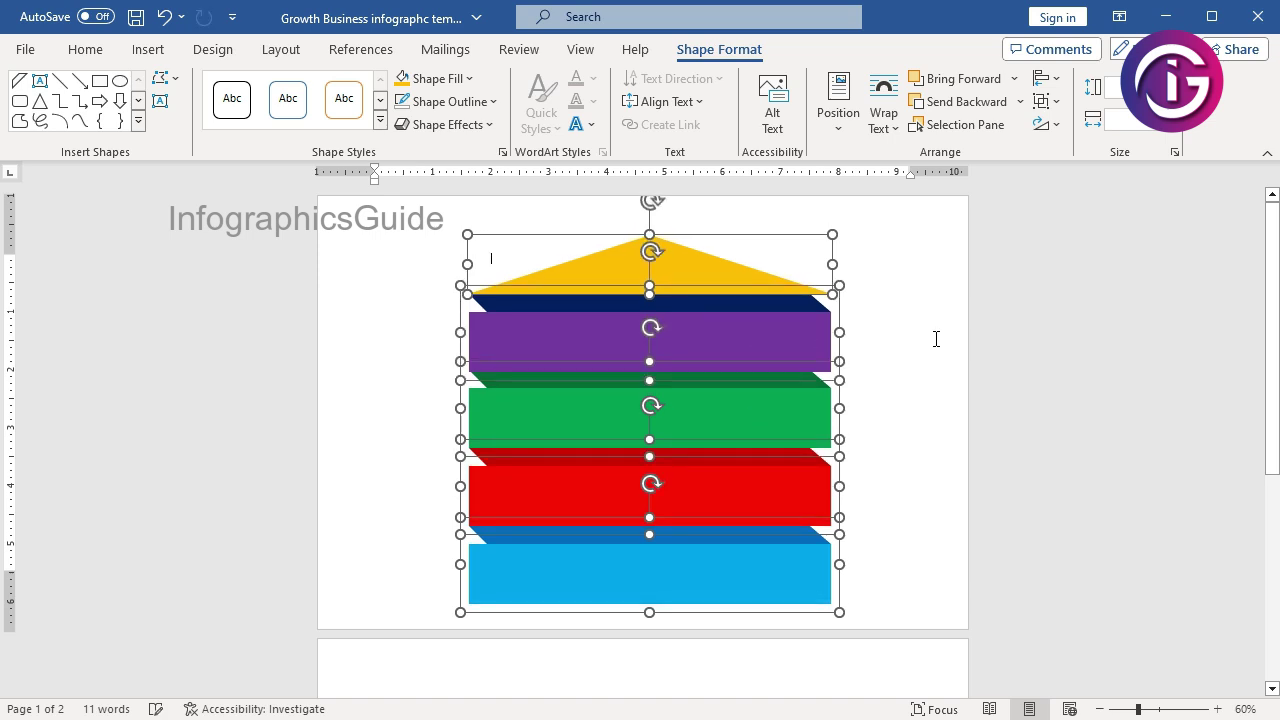
{"action": "left_click", "coordinate": [934, 340]}
- Reposition the triangle roof over the stack
{"action": "left_click", "coordinate": [715, 273]}
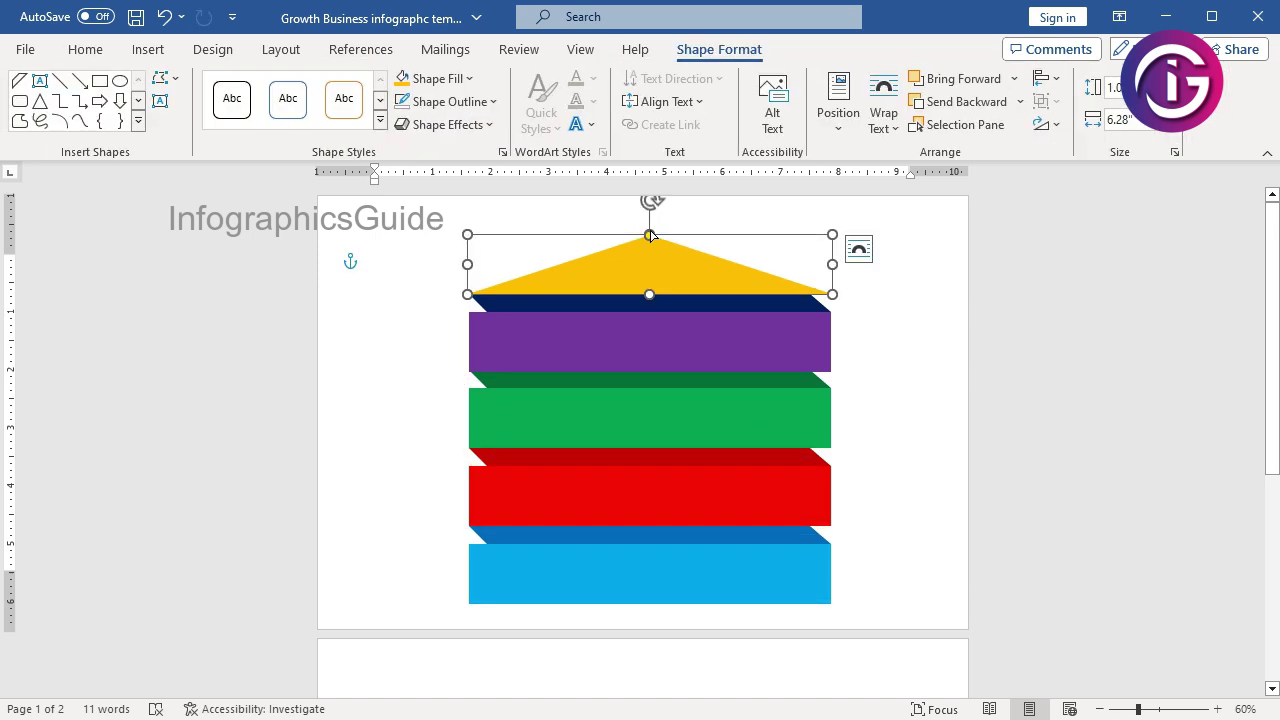
{"action": "mouse_move", "coordinate": [660, 232]}
{"action": "left_mouse_down"}
{"action": "mouse_move", "coordinate": [648, 219]}
{"action": "mouse_move", "coordinate": [670, 258]}
{"action": "left_mouse_up"}
{"action": "left_click", "coordinate": [858, 303]}
{"action": "left_click", "coordinate": [706, 275]}
{"action": "mouse_move", "coordinate": [652, 236]}
{"action": "left_mouse_down"}
{"action": "mouse_move", "coordinate": [656, 256]}
{"action": "mouse_move", "coordinate": [656, 242]}
{"action": "left_mouse_up"}
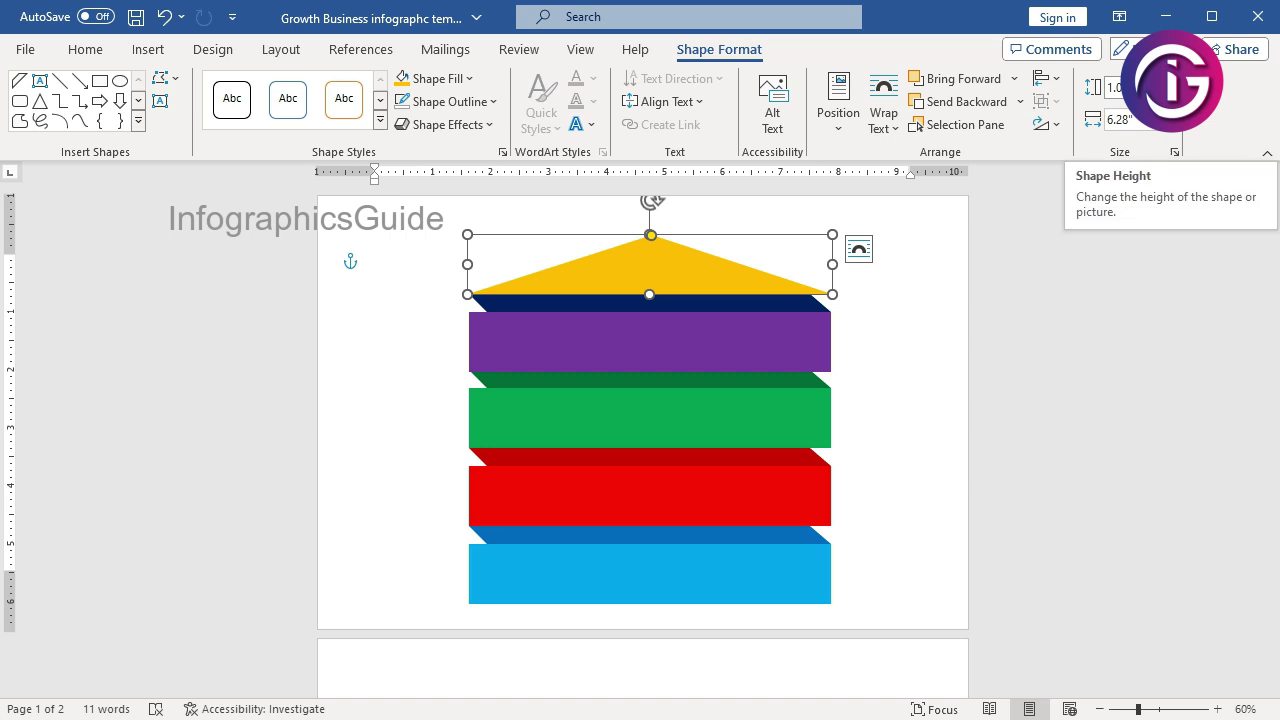
- Increase the triangle's shape height twice and seat it on the navy top strip
{"action": "left_click", "coordinate": [1162, 82]}
{"action": "left_click_drag", "start_coordinate": [716, 268], "coordinate": [714, 263]}
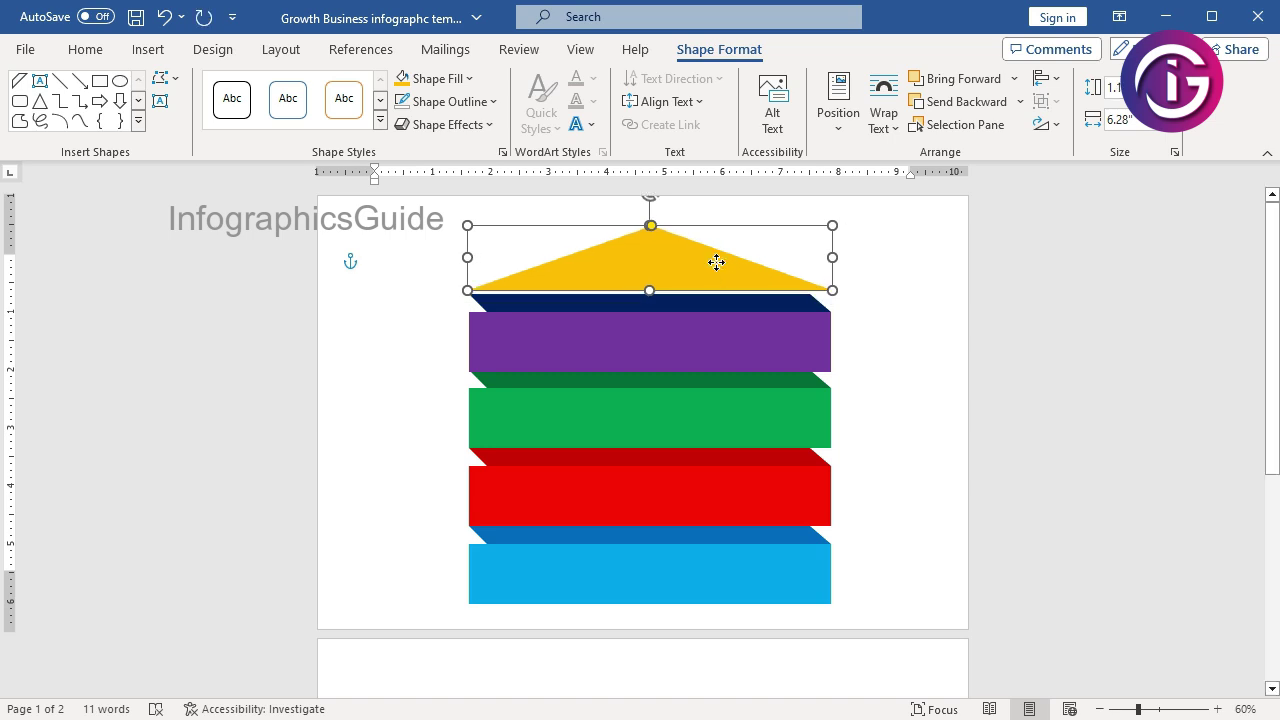
{"action": "left_click", "coordinate": [903, 326]}
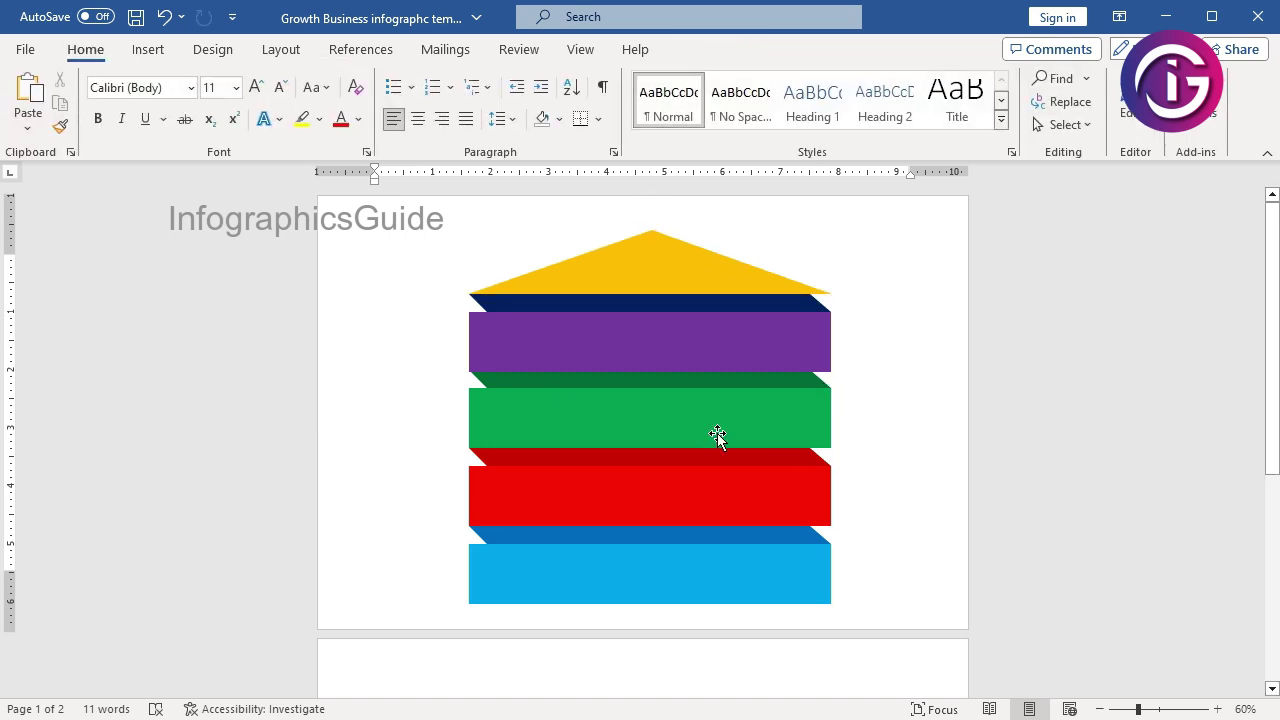
{"action": "left_click", "coordinate": [662, 258]}
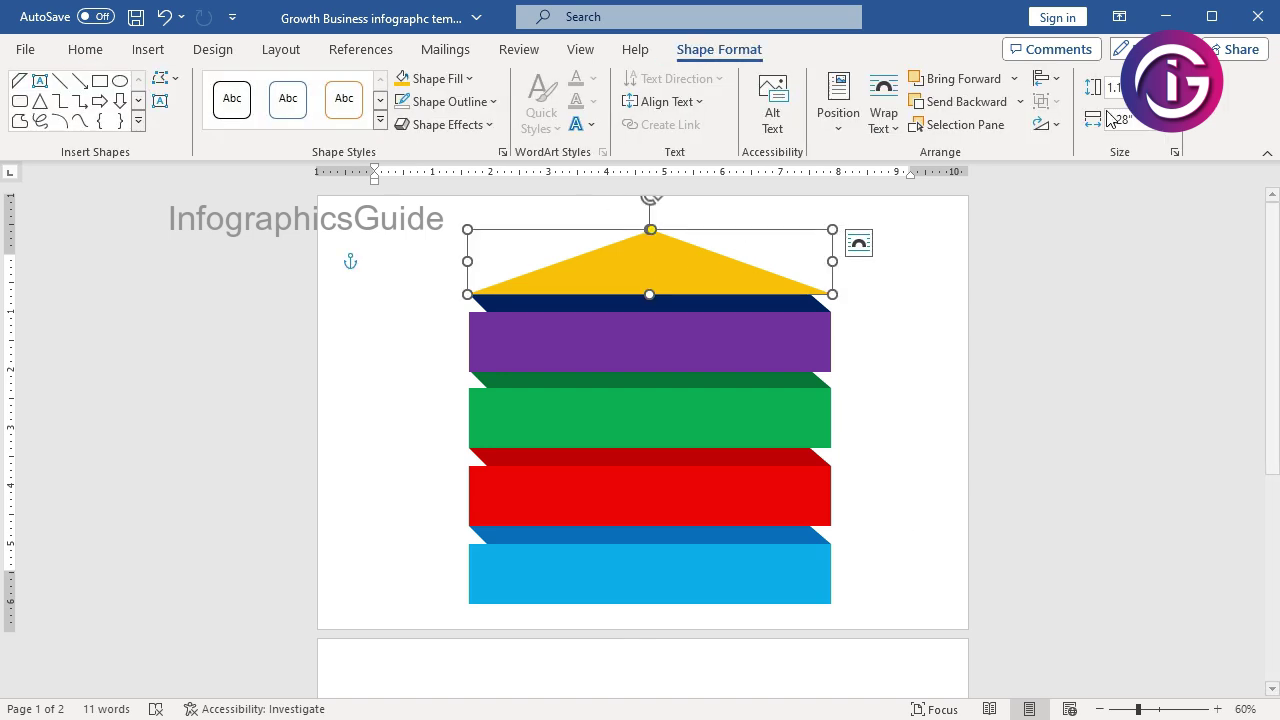
{"action": "left_click", "coordinate": [1162, 82]}
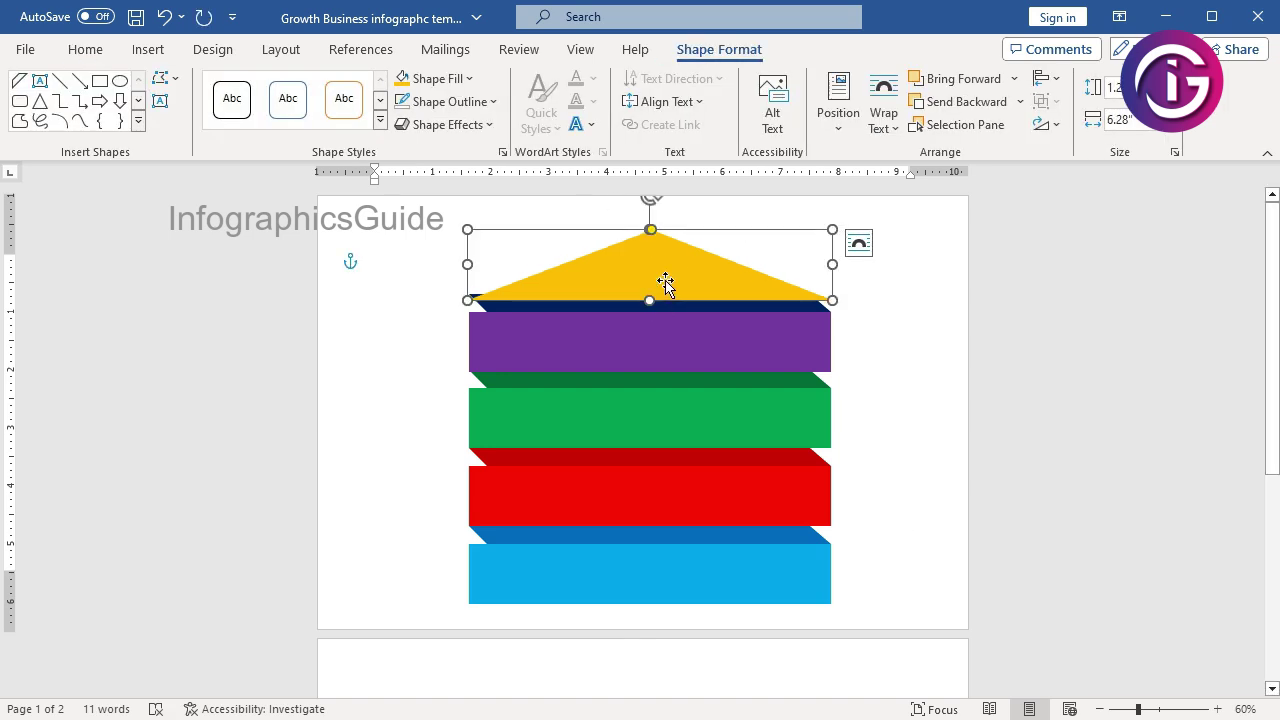
{"action": "left_click_drag", "start_coordinate": [663, 280], "coordinate": [666, 275]}
{"action": "left_click", "coordinate": [935, 445]}
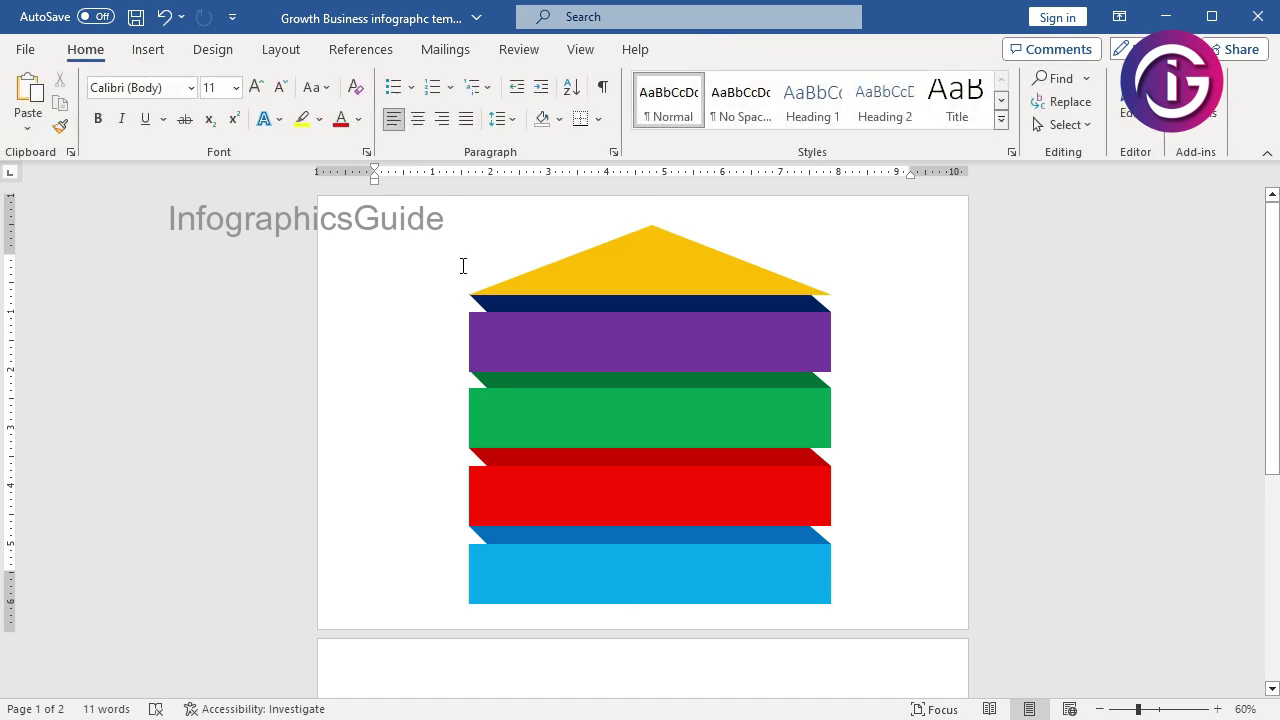
- Move the Lorem ipsum text box from page 2 onto page 1, left of the red bar
{"action": "scroll", "coordinate": [964, 527], "scroll_direction": "down", "scroll_amount": 3}
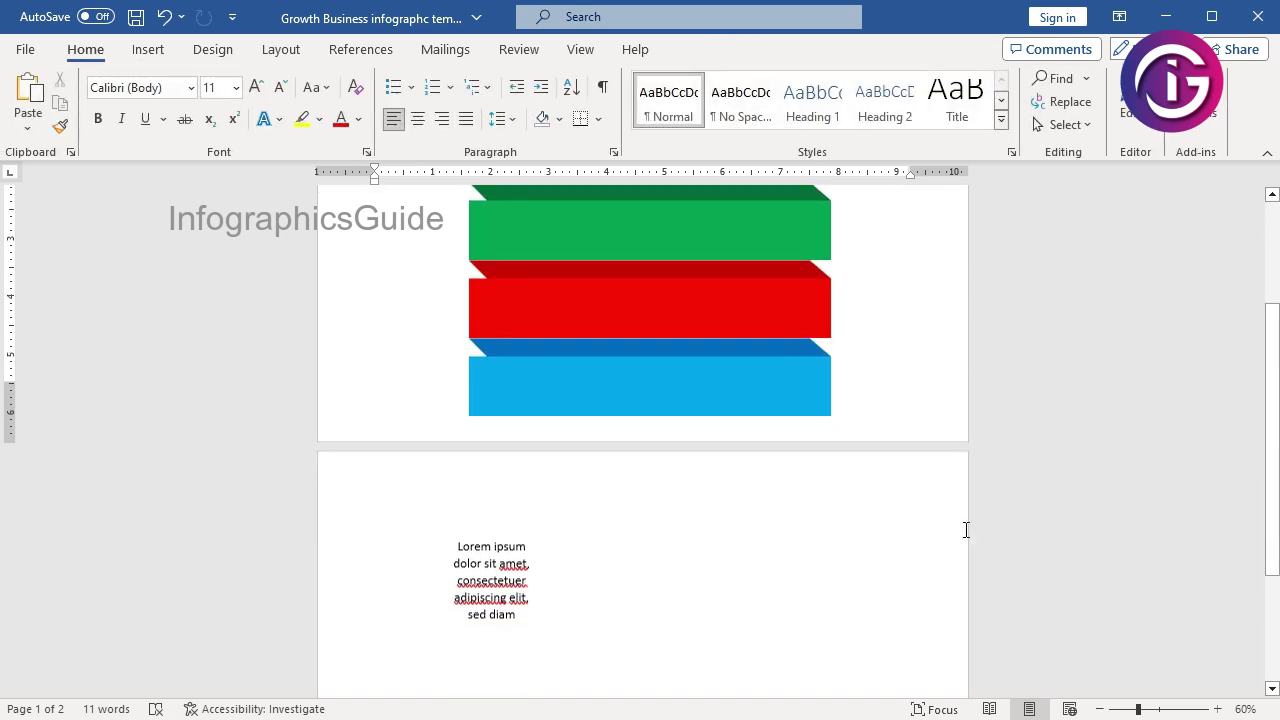
{"action": "scroll", "coordinate": [966, 530], "scroll_direction": "up", "scroll_amount": 1}
{"action": "left_click", "coordinate": [502, 598]}
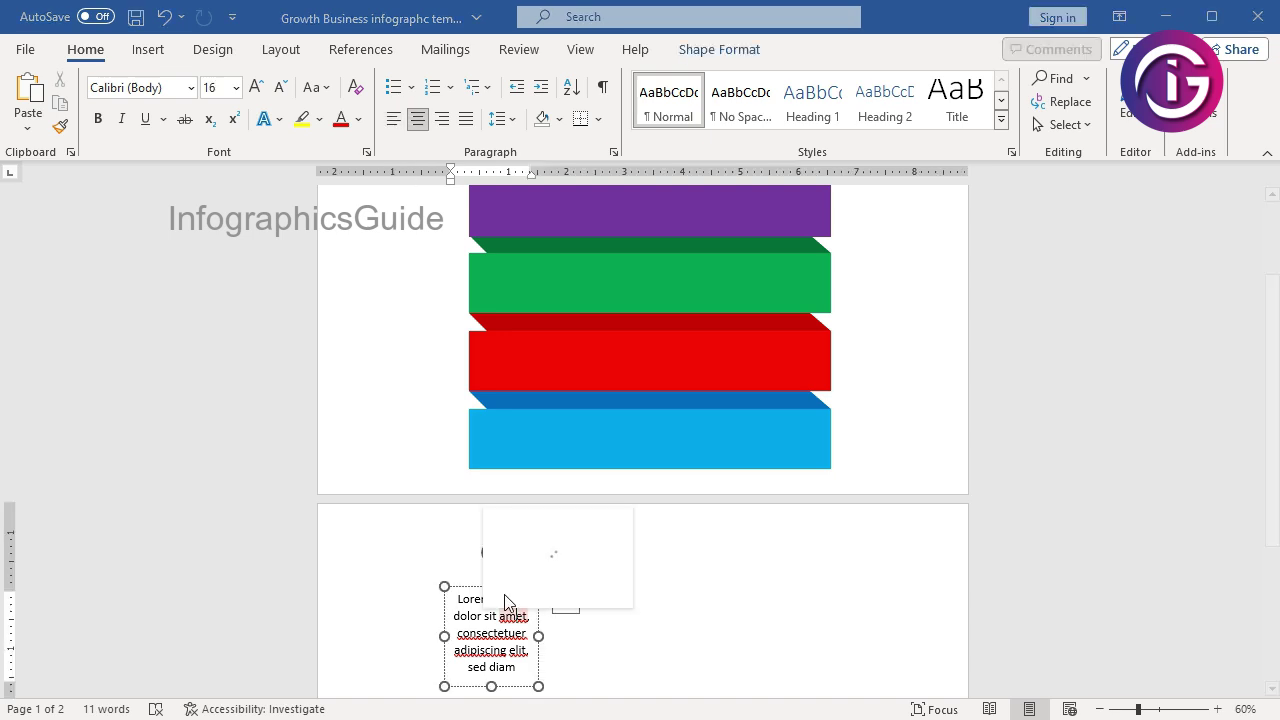
{"action": "key", "text": "Escape"}
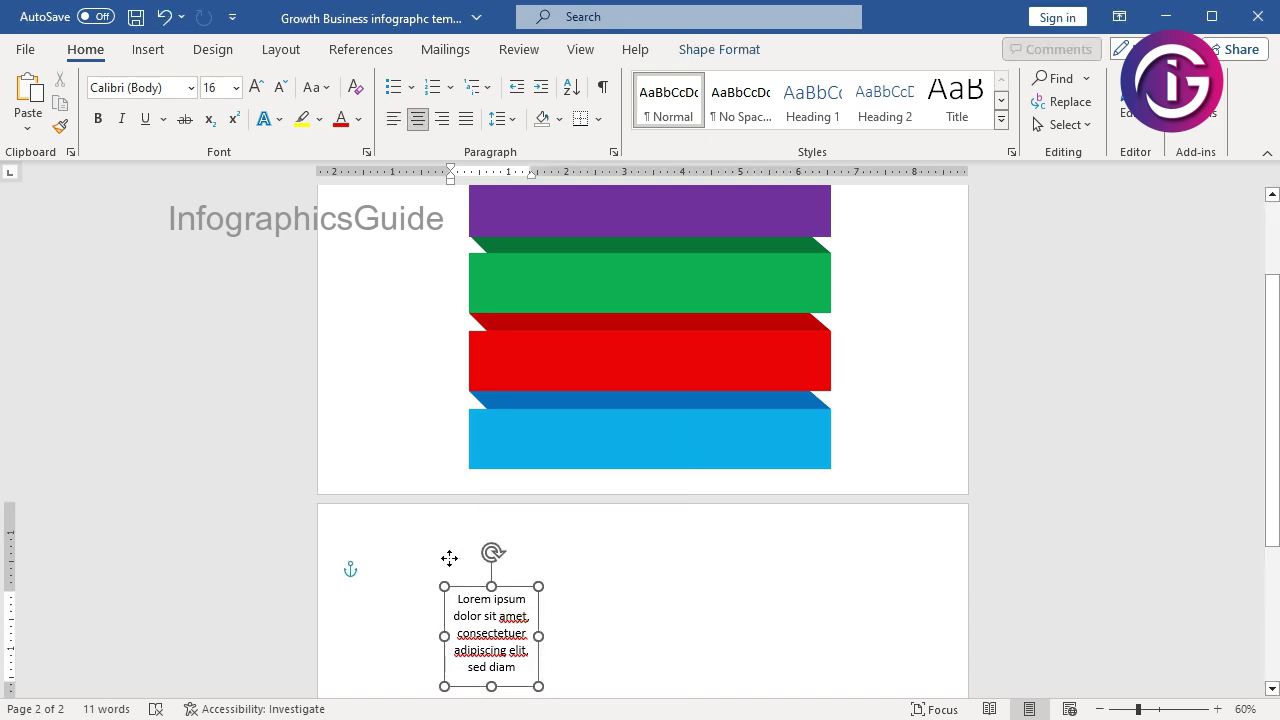
{"action": "left_click_drag", "start_coordinate": [449, 557], "coordinate": [356, 307]}
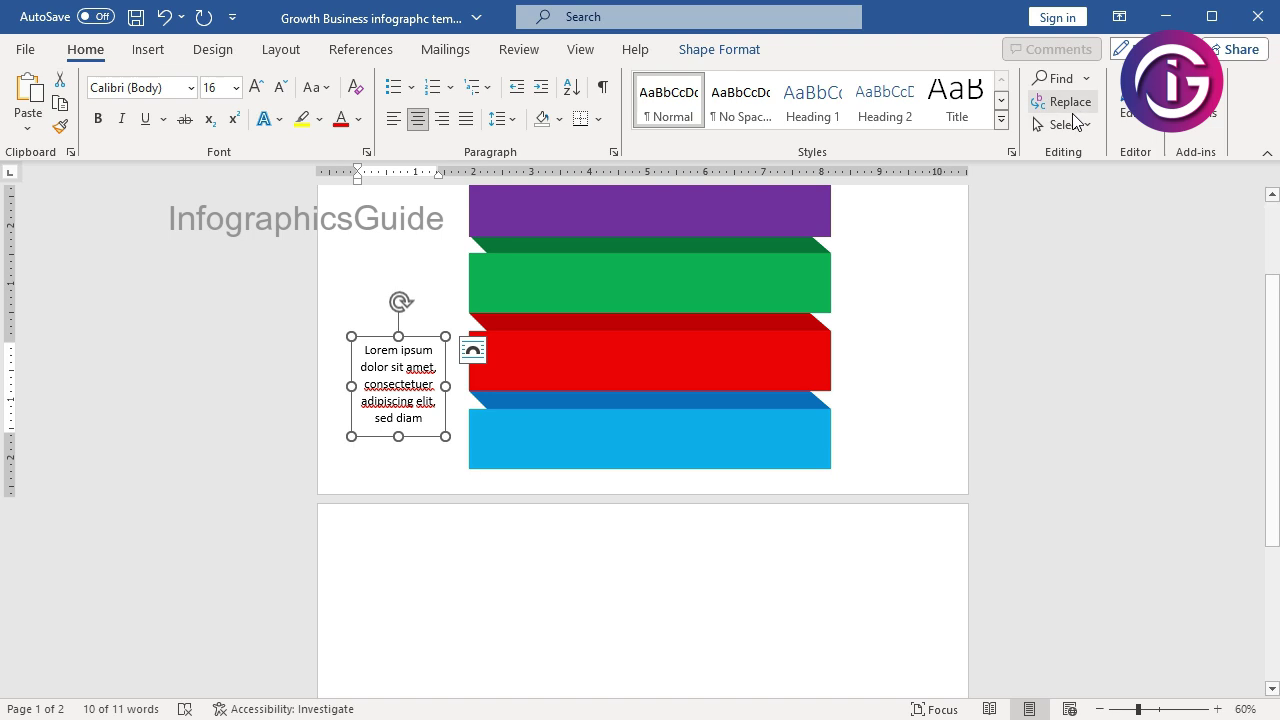
- Bring the Lorem ipsum text box in front of the bands
{"action": "left_click", "coordinate": [719, 49]}
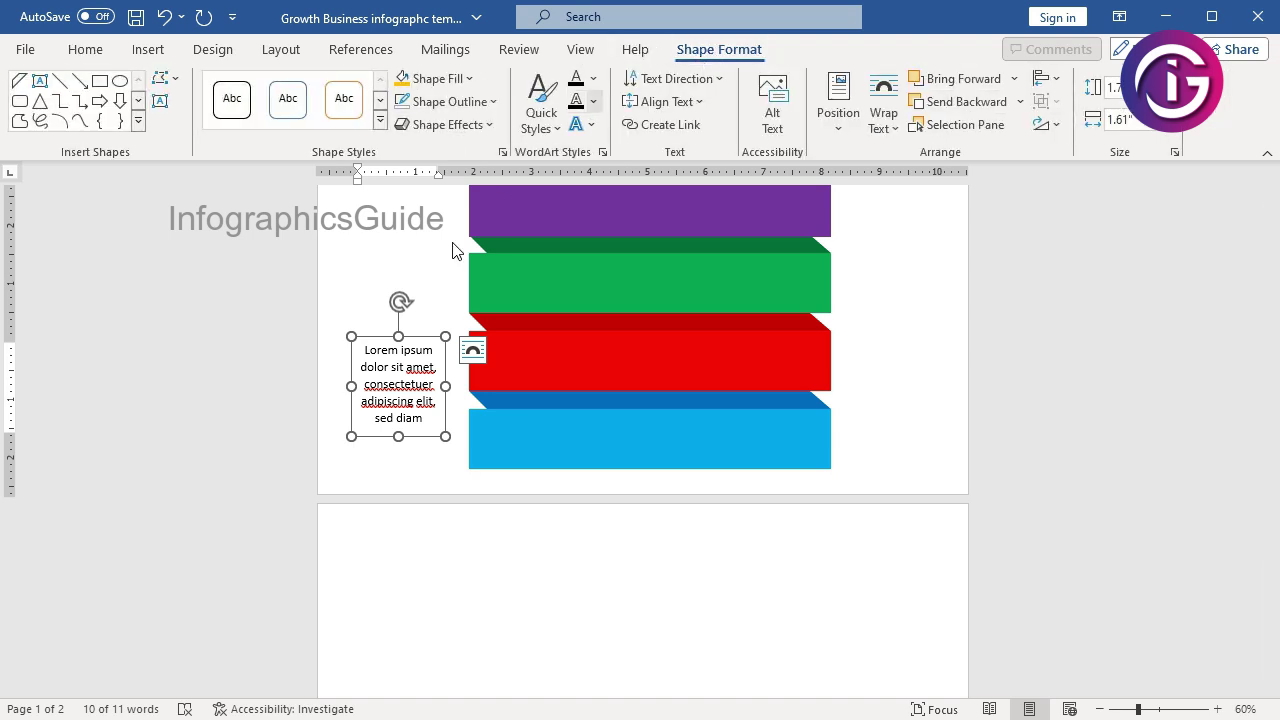
{"action": "right_click", "coordinate": [420, 340]}
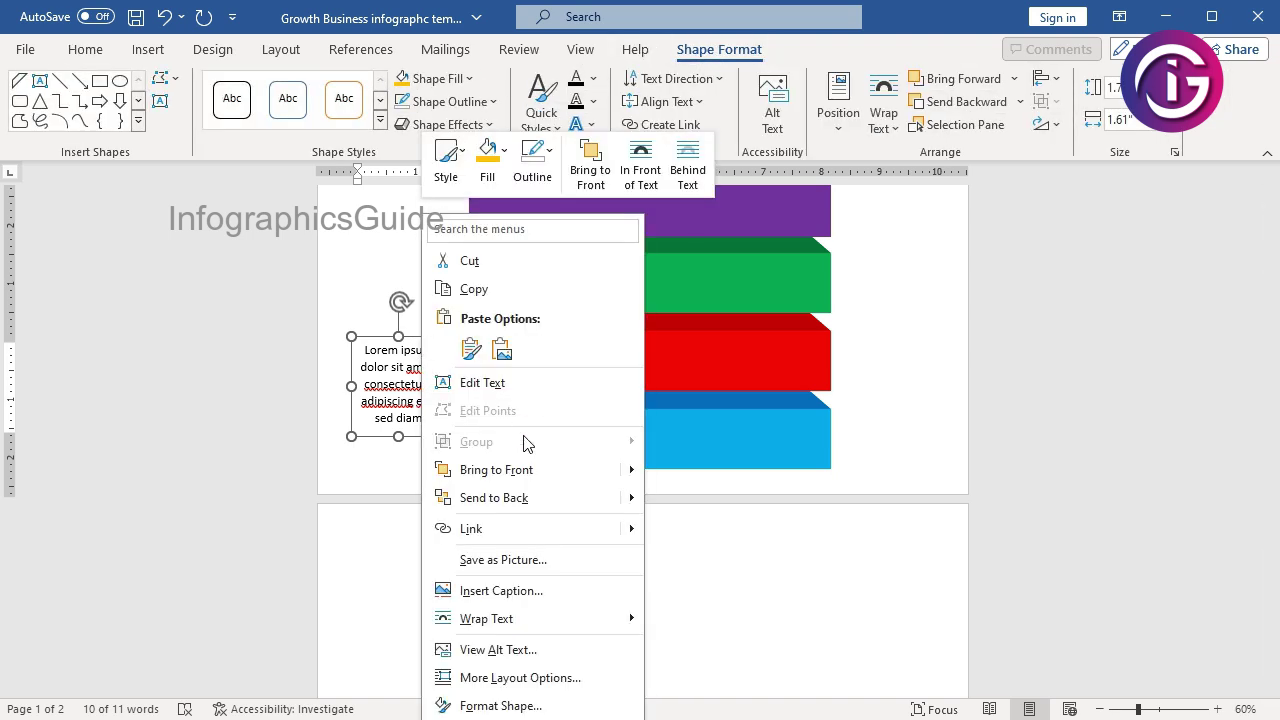
{"action": "mouse_move", "coordinate": [497, 469]}
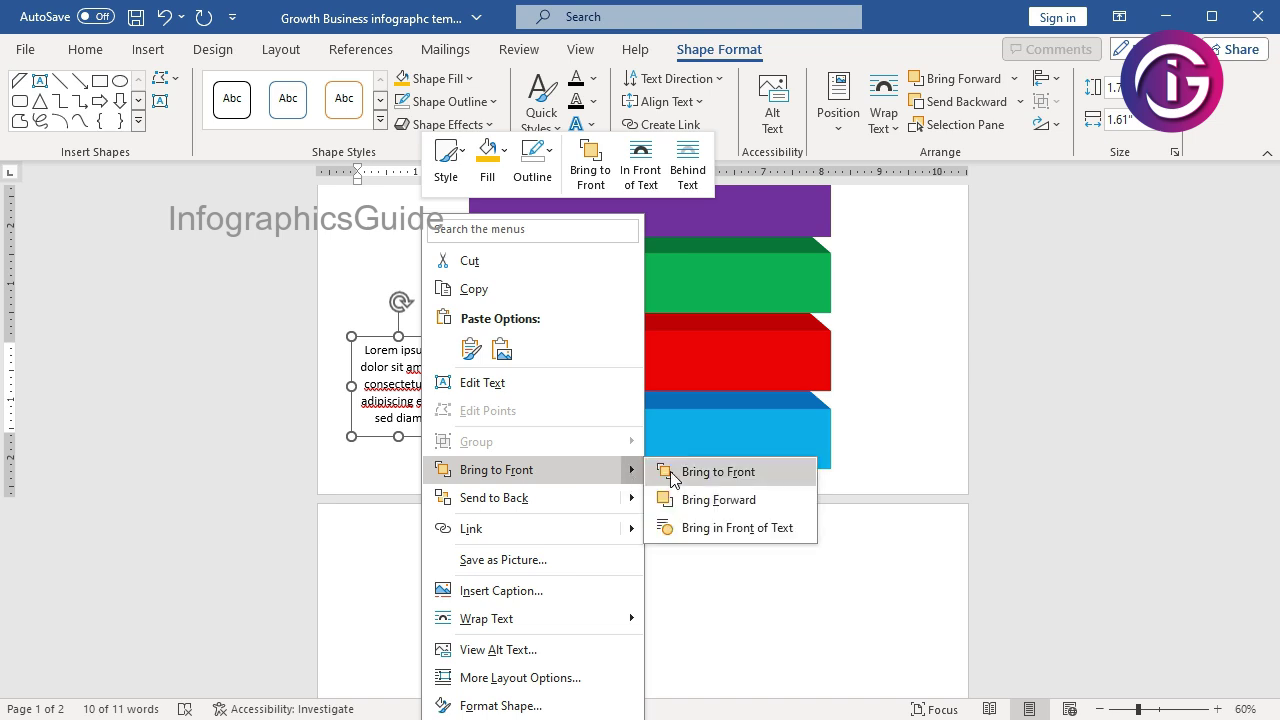
{"action": "left_click", "coordinate": [700, 471]}
{"action": "scroll", "coordinate": [877, 437], "scroll_direction": "up", "scroll_amount": 1}
- Give the lorem text box No Fill so it is transparent
{"action": "scroll", "coordinate": [820, 437], "scroll_direction": "up", "scroll_amount": 1}
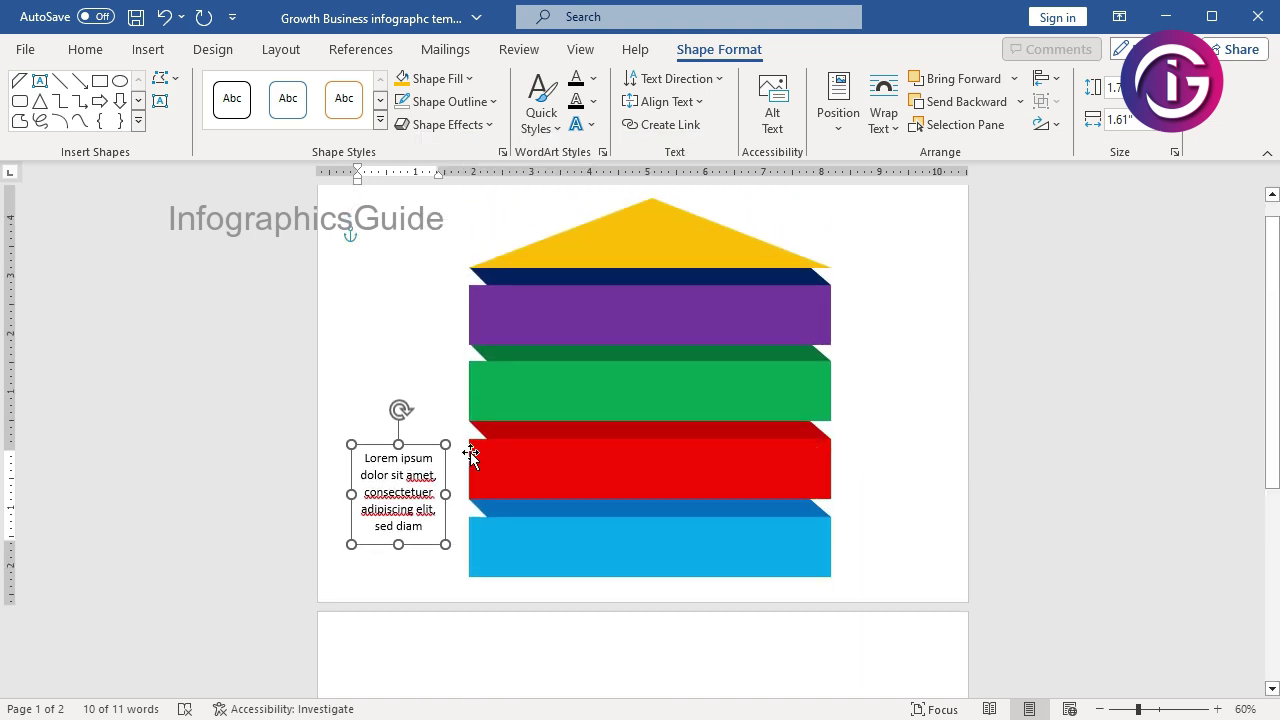
{"action": "left_click_drag", "start_coordinate": [417, 446], "coordinate": [646, 293]}
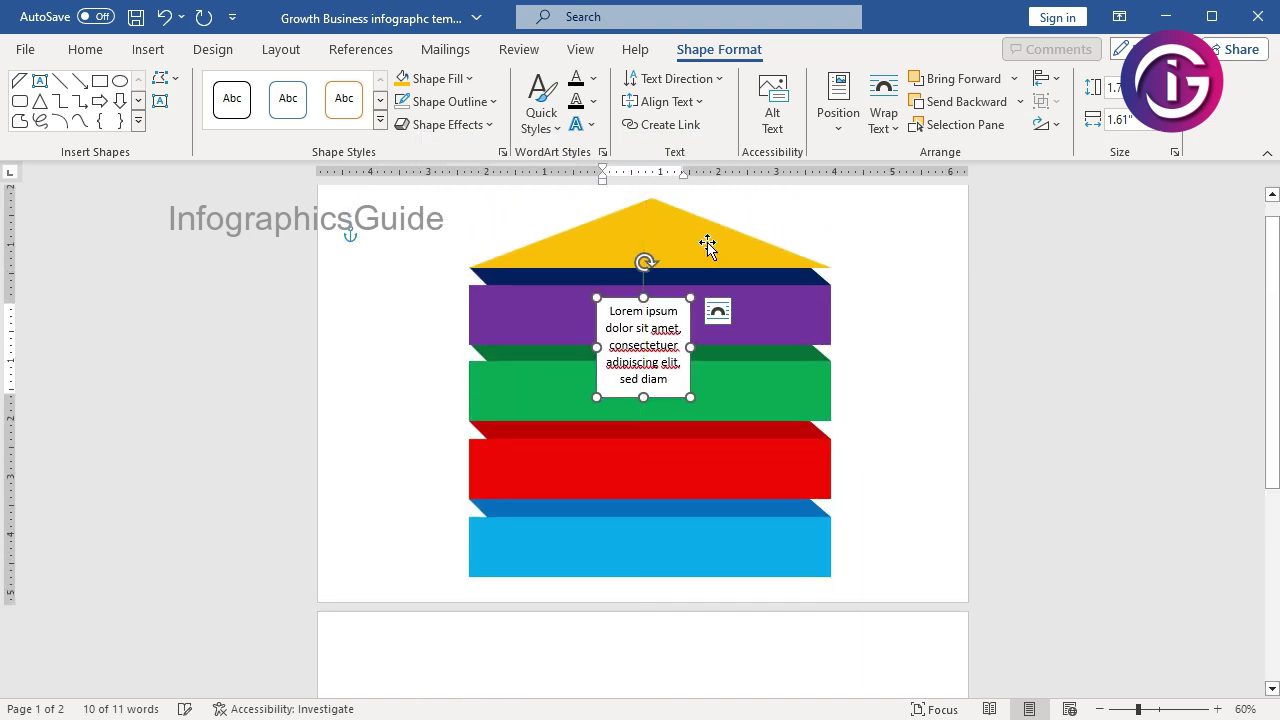
{"action": "left_click", "coordinate": [469, 79]}
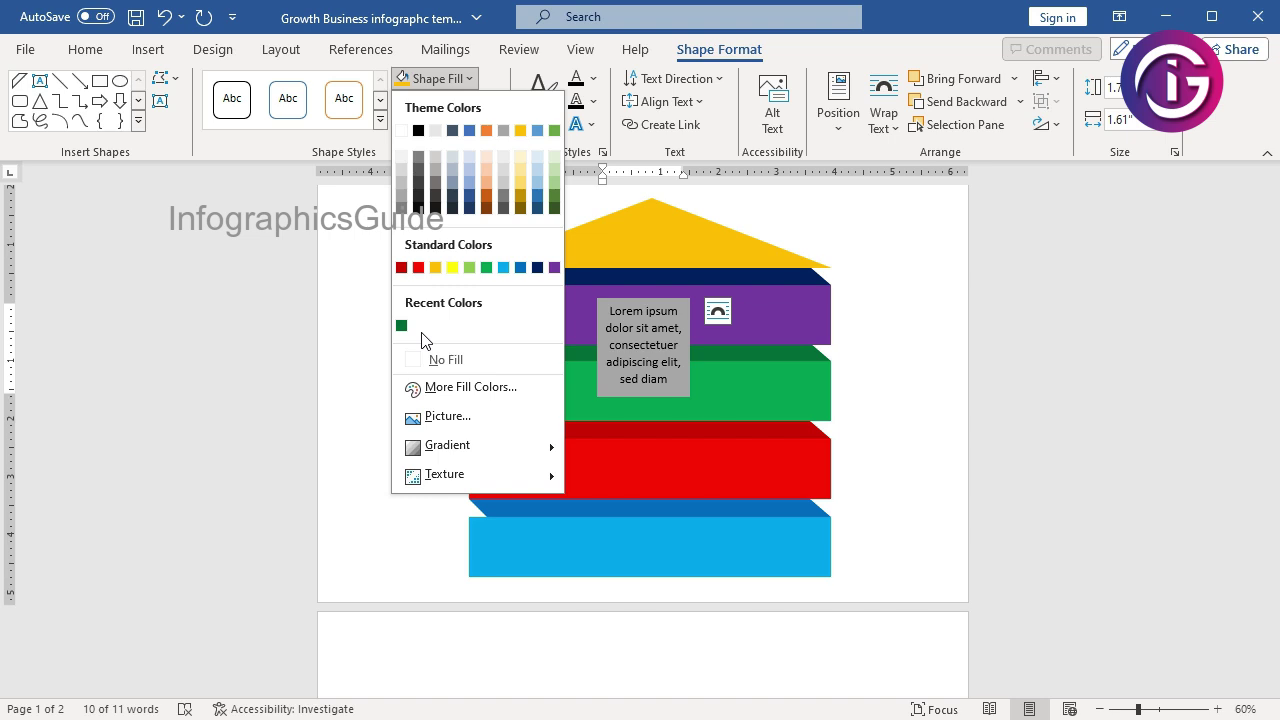
{"action": "left_click", "coordinate": [440, 359]}
- Make all the lorem text white
{"action": "right_click", "coordinate": [665, 329]}
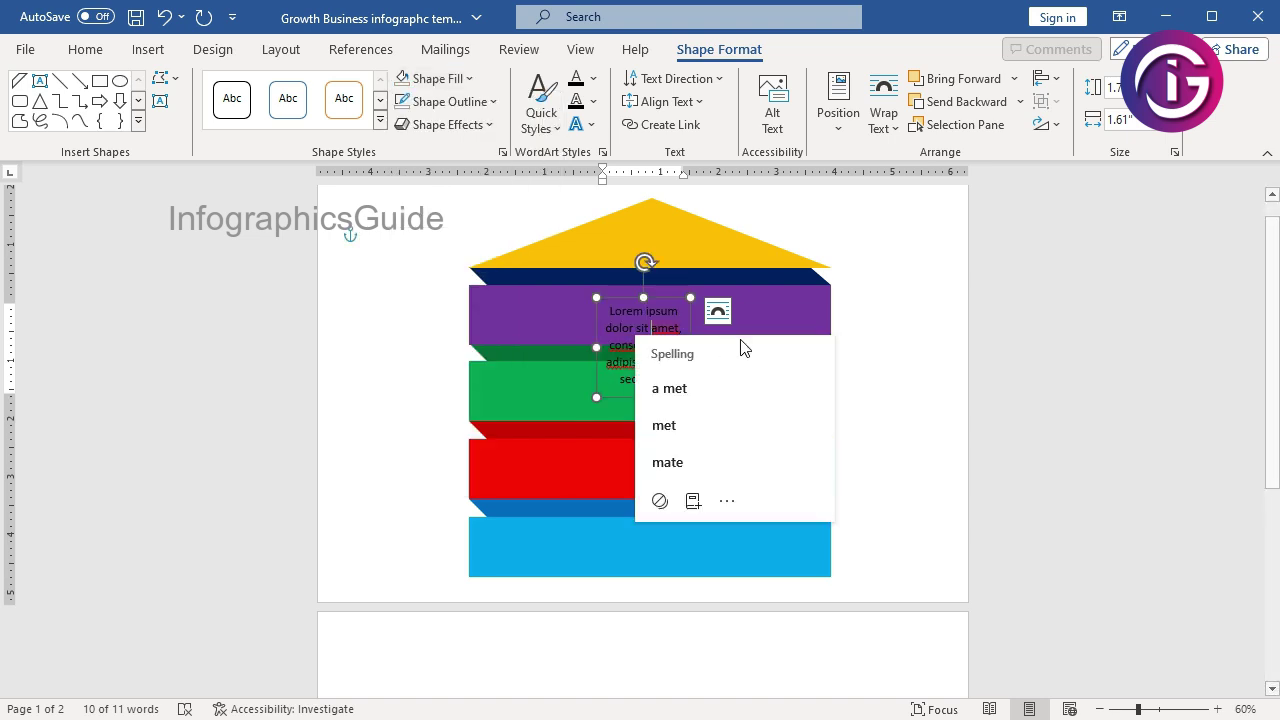
{"action": "key", "text": "Escape"}
{"action": "key", "text": "ctrl+a"}
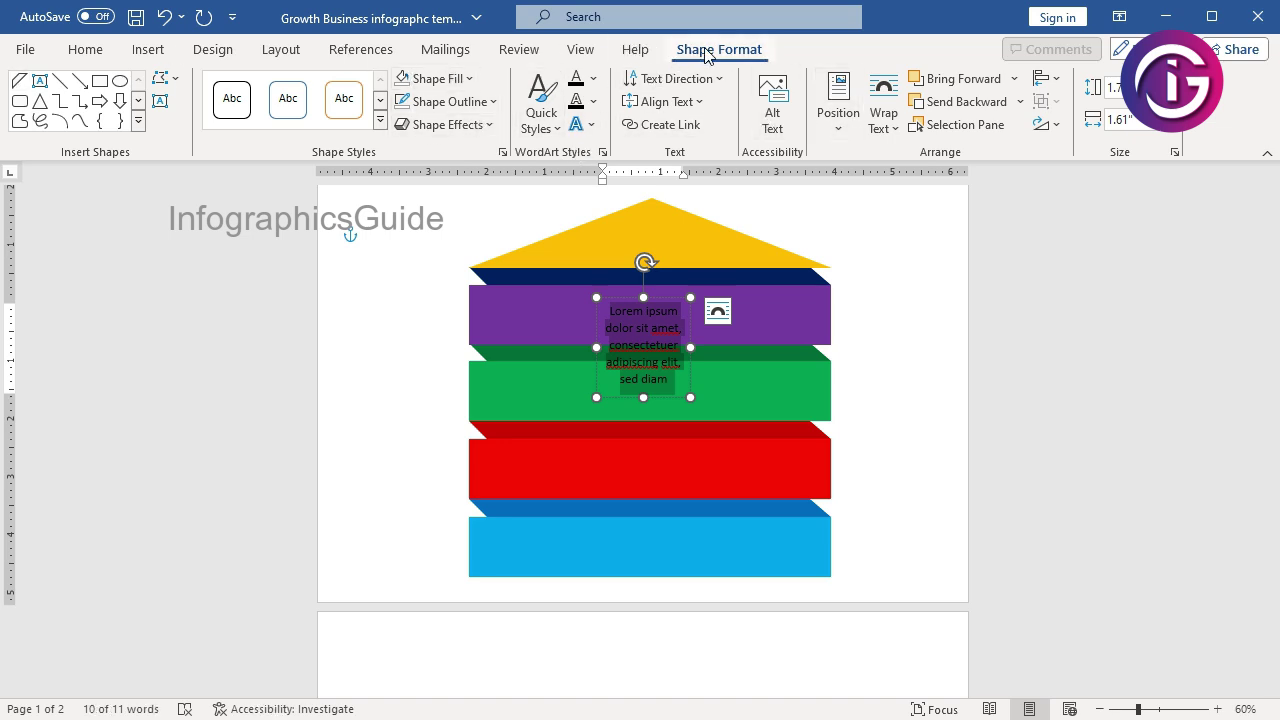
{"action": "left_click", "coordinate": [593, 78]}
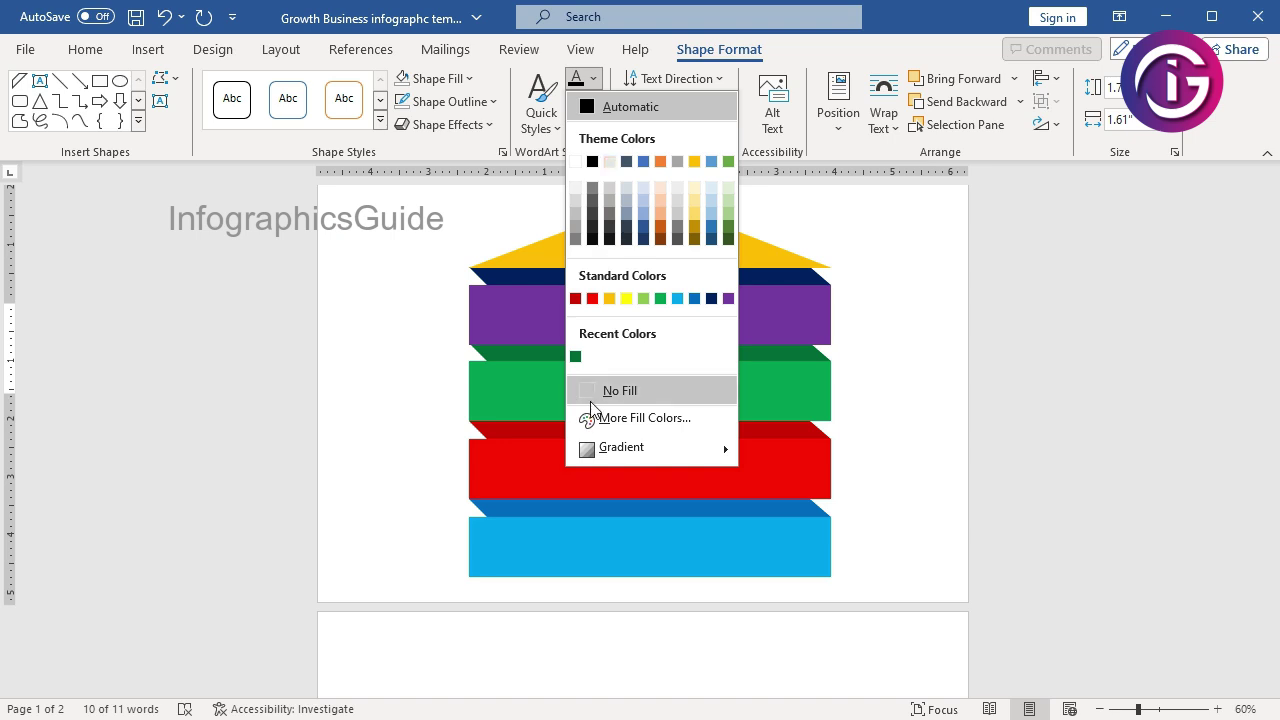
{"action": "left_click", "coordinate": [577, 161]}
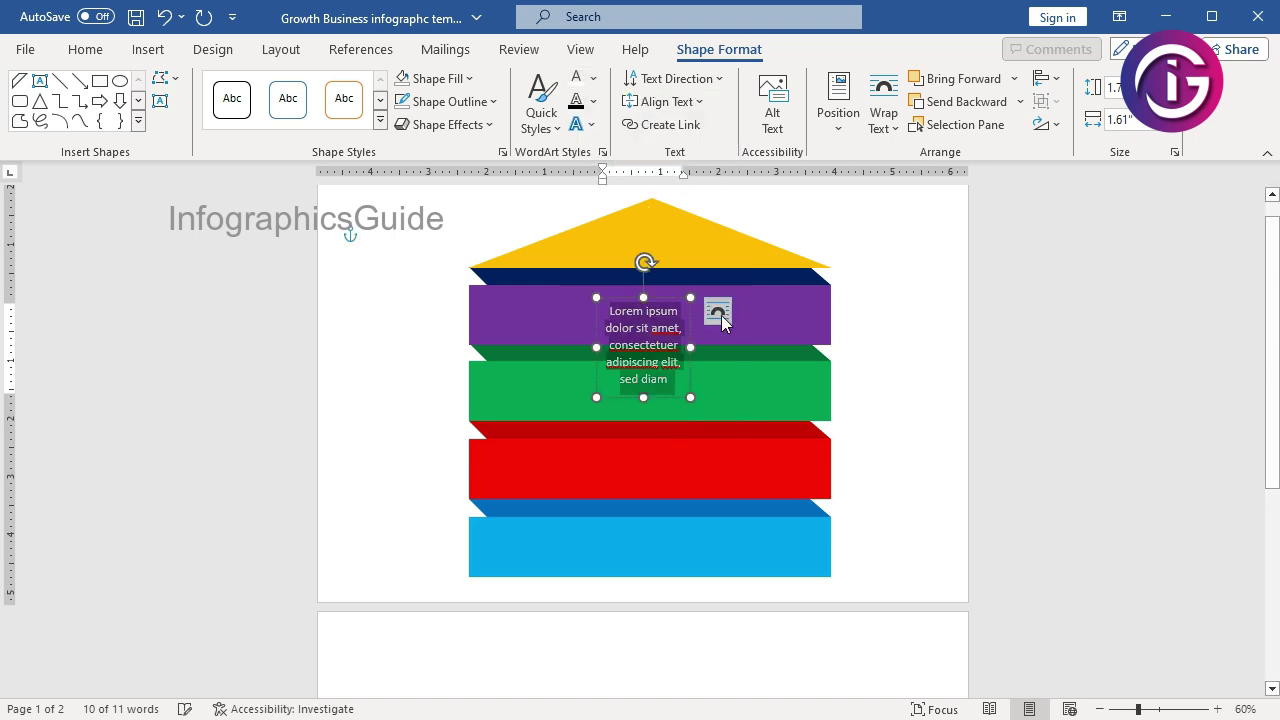
- Widen the text box so the text runs on two lines, centred on the purple band
{"action": "left_click_drag", "start_coordinate": [693, 345], "coordinate": [770, 345]}
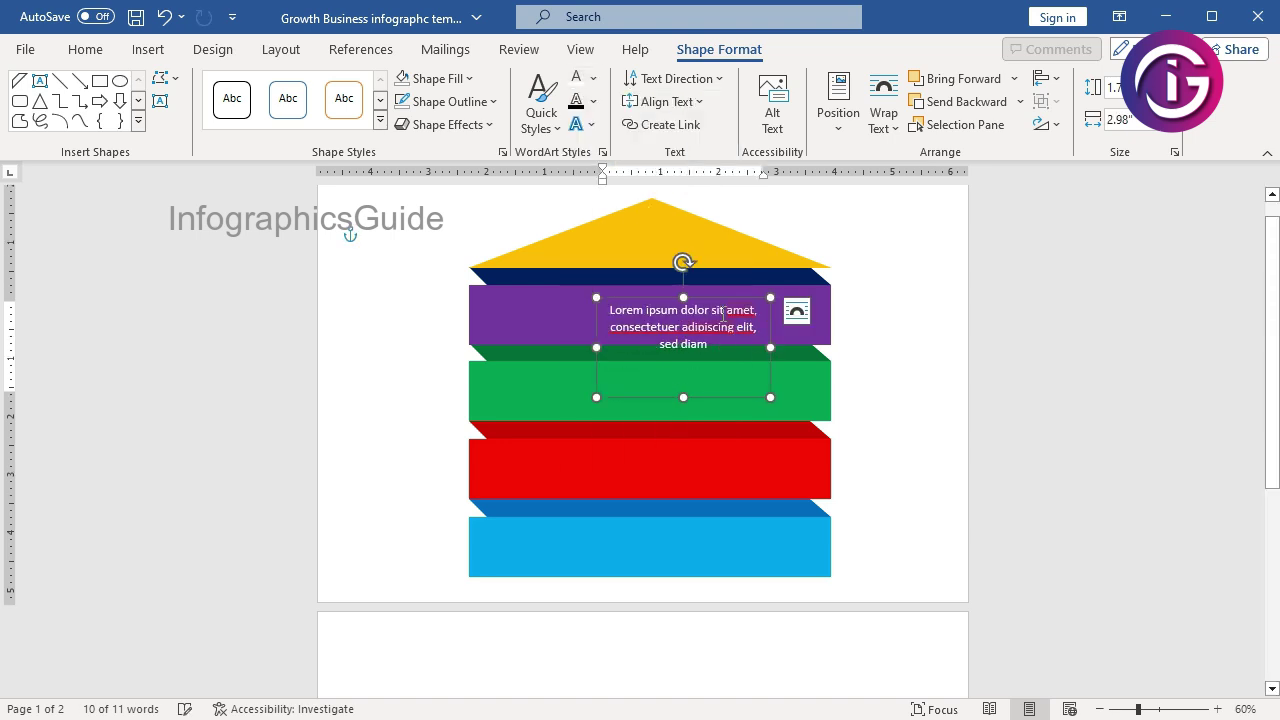
{"action": "left_click_drag", "start_coordinate": [718, 300], "coordinate": [678, 288]}
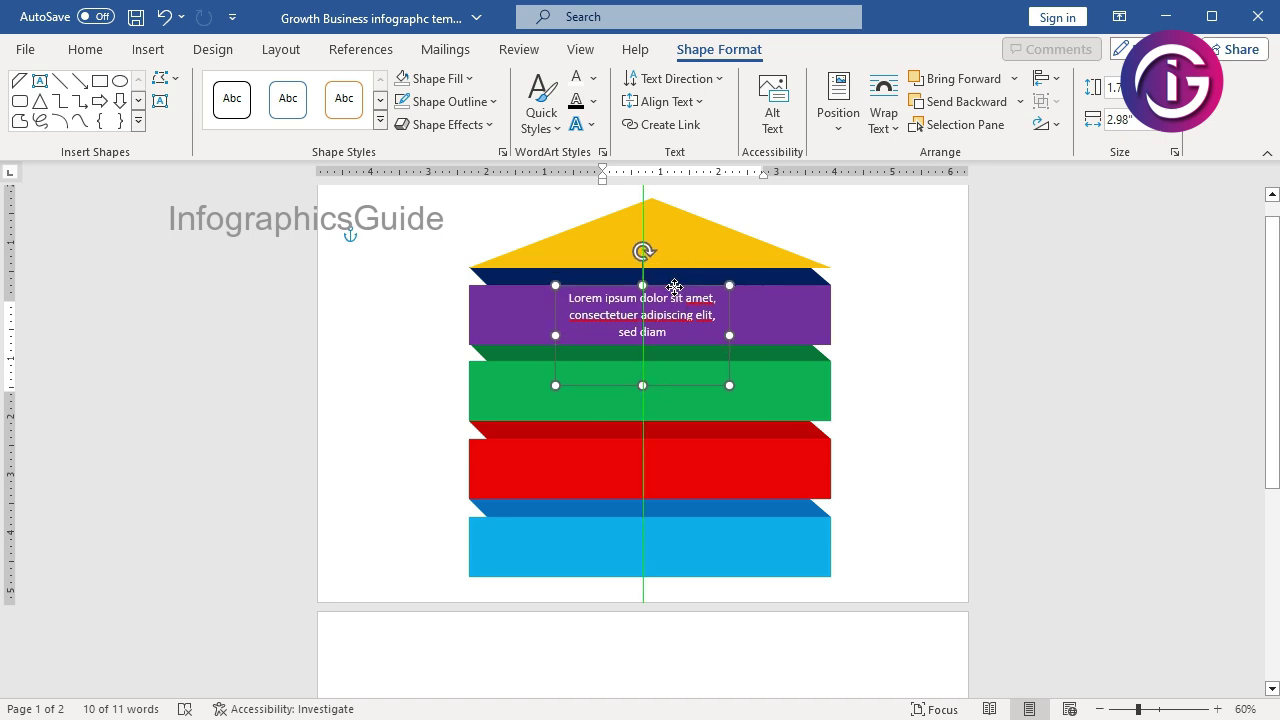
{"action": "left_click_drag", "start_coordinate": [741, 336], "coordinate": [777, 335]}
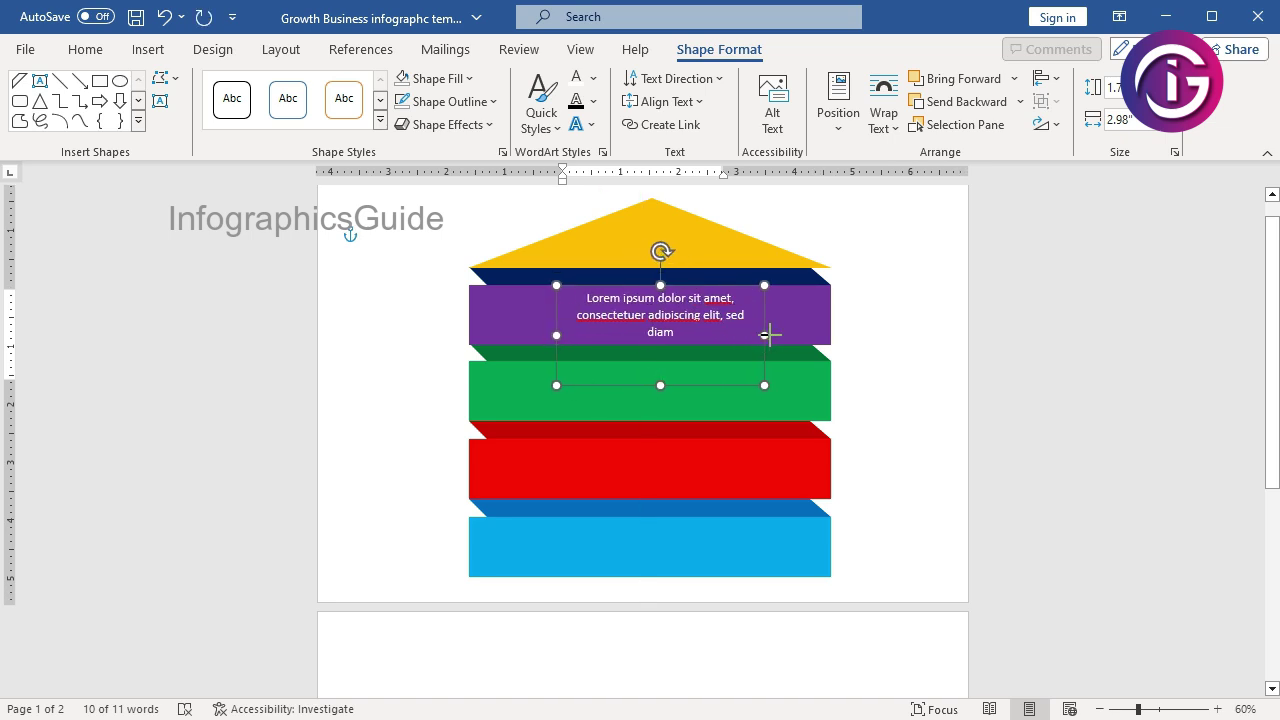
{"action": "right_click", "coordinate": [707, 312]}
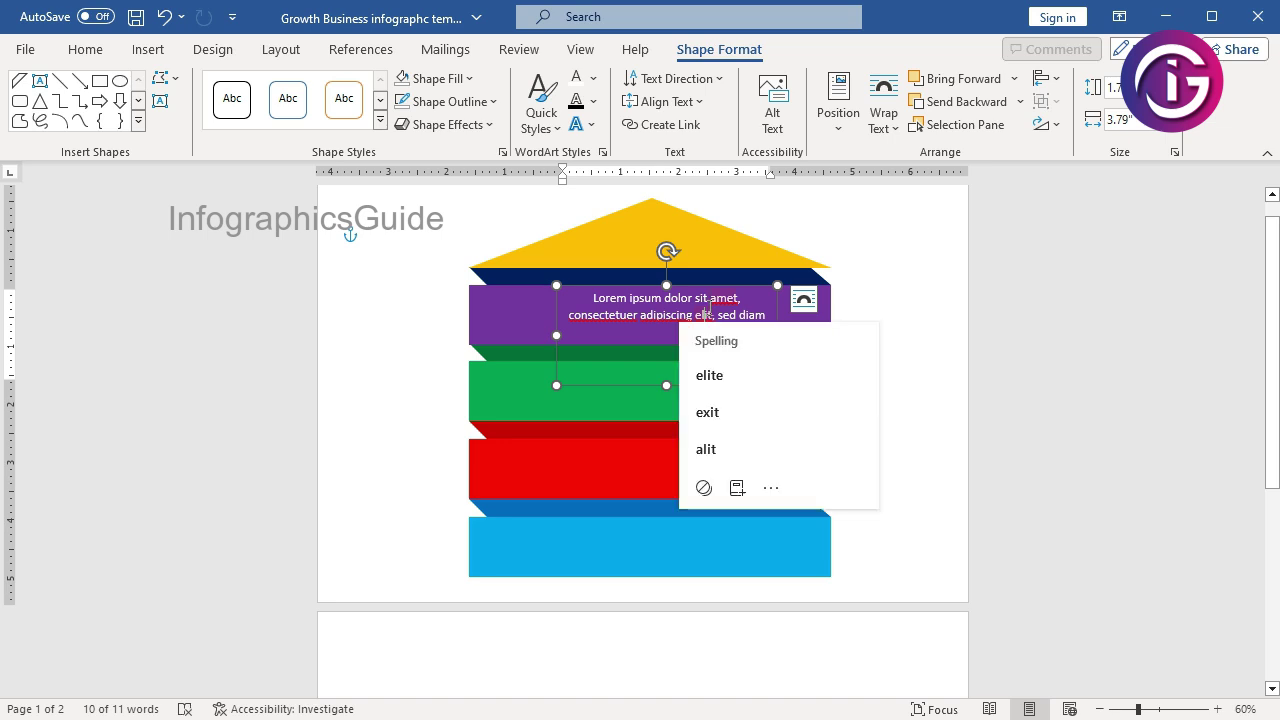
{"action": "key", "text": "ctrl+a"}
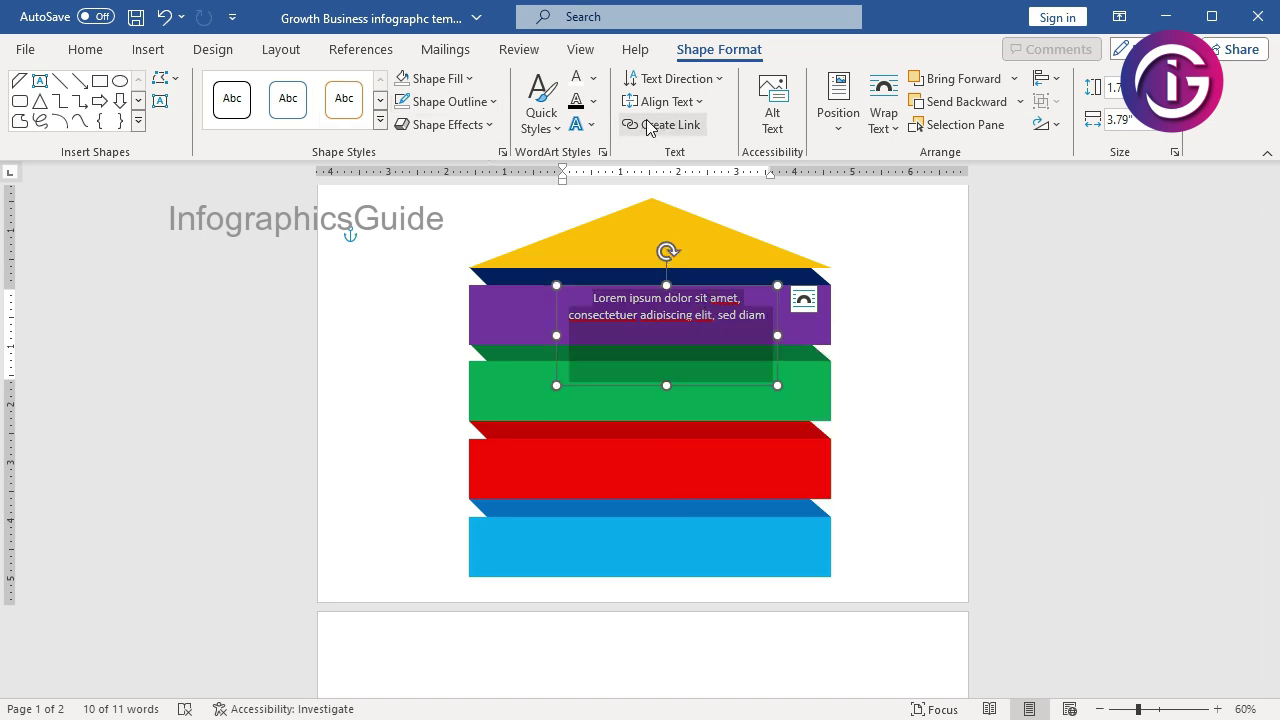
- Set the purple band's lorem text to 20 pt bold
{"action": "left_click", "coordinate": [80, 50]}
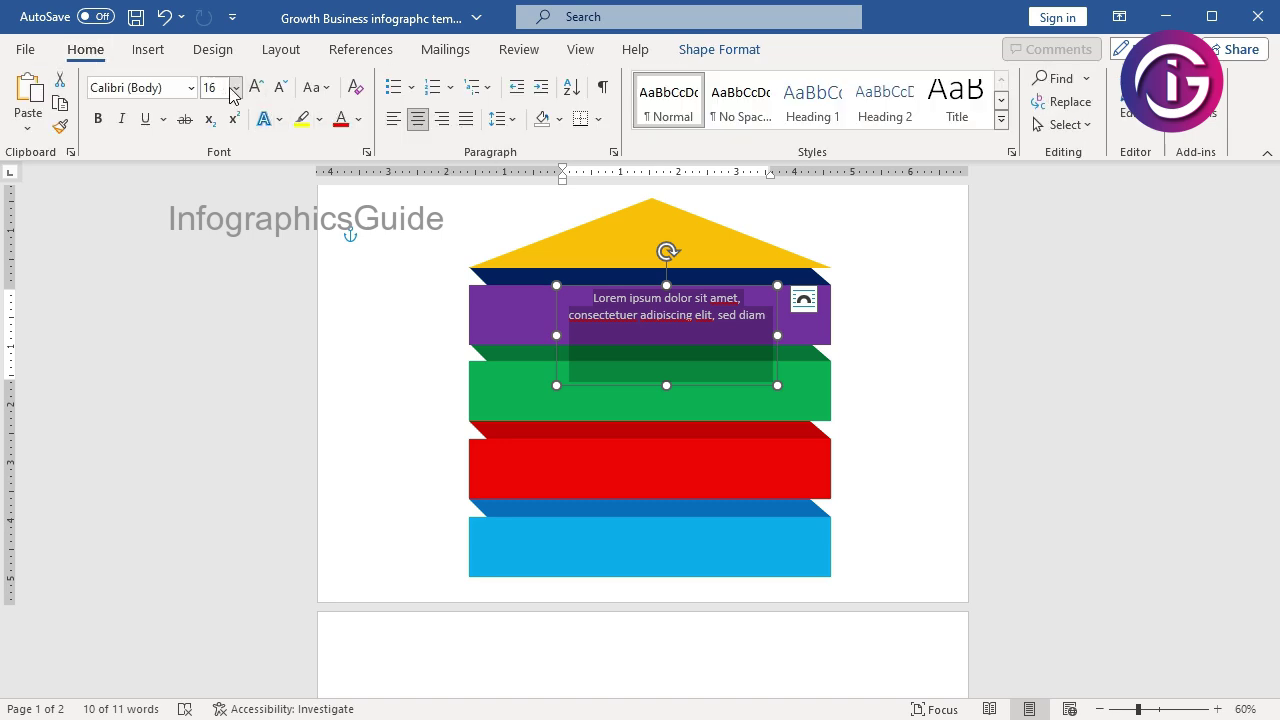
{"action": "left_click", "coordinate": [234, 88]}
{"action": "left_click", "coordinate": [220, 297]}
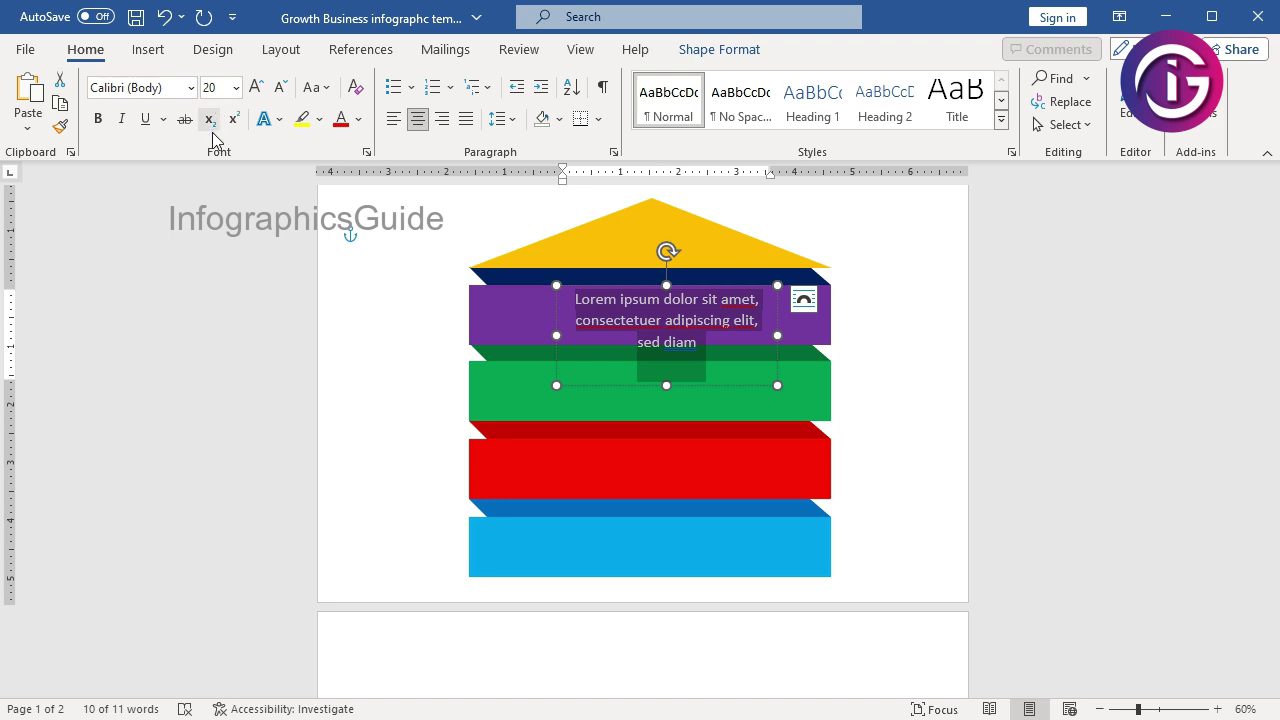
{"action": "left_click", "coordinate": [98, 119]}
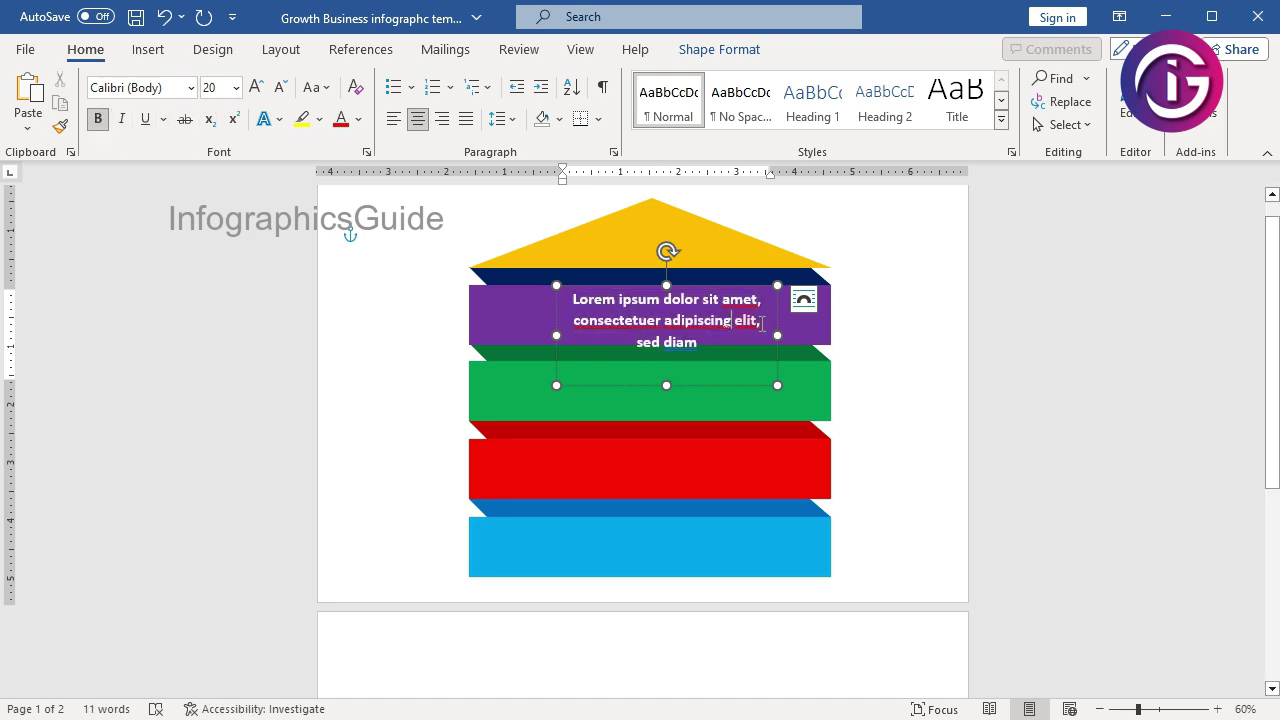
- Delete the words after 'eli', then shrink the box to fit and centre it on the band
{"action": "left_click_drag", "start_coordinate": [757, 321], "coordinate": [766, 365]}
{"action": "key", "text": "Delete"}
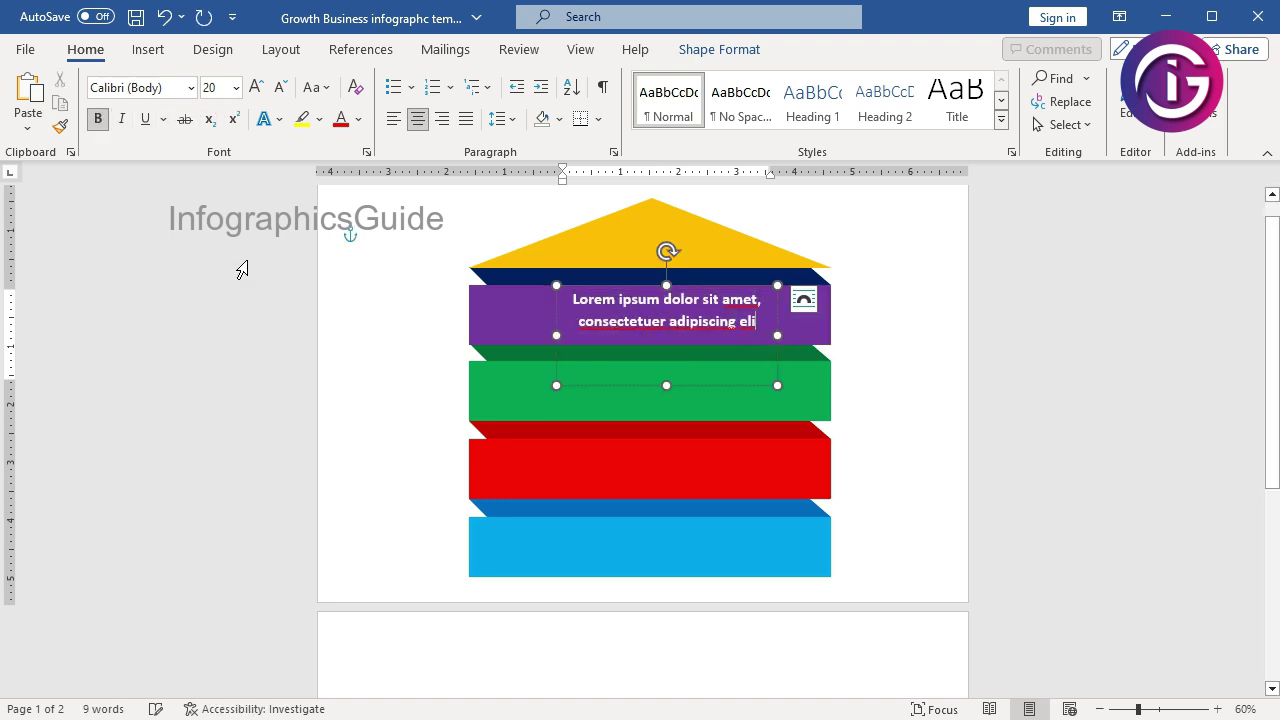
{"action": "left_click", "coordinate": [674, 423]}
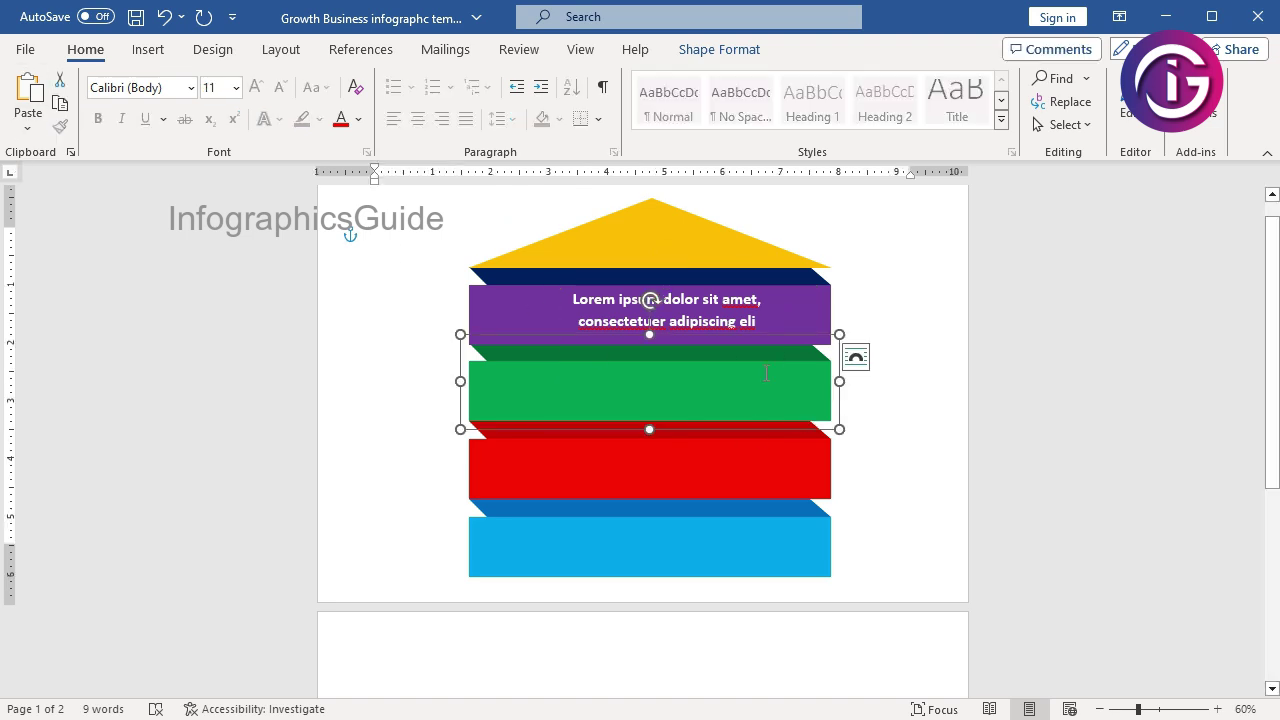
{"action": "left_click", "coordinate": [697, 322]}
{"action": "right_click", "coordinate": [697, 322]}
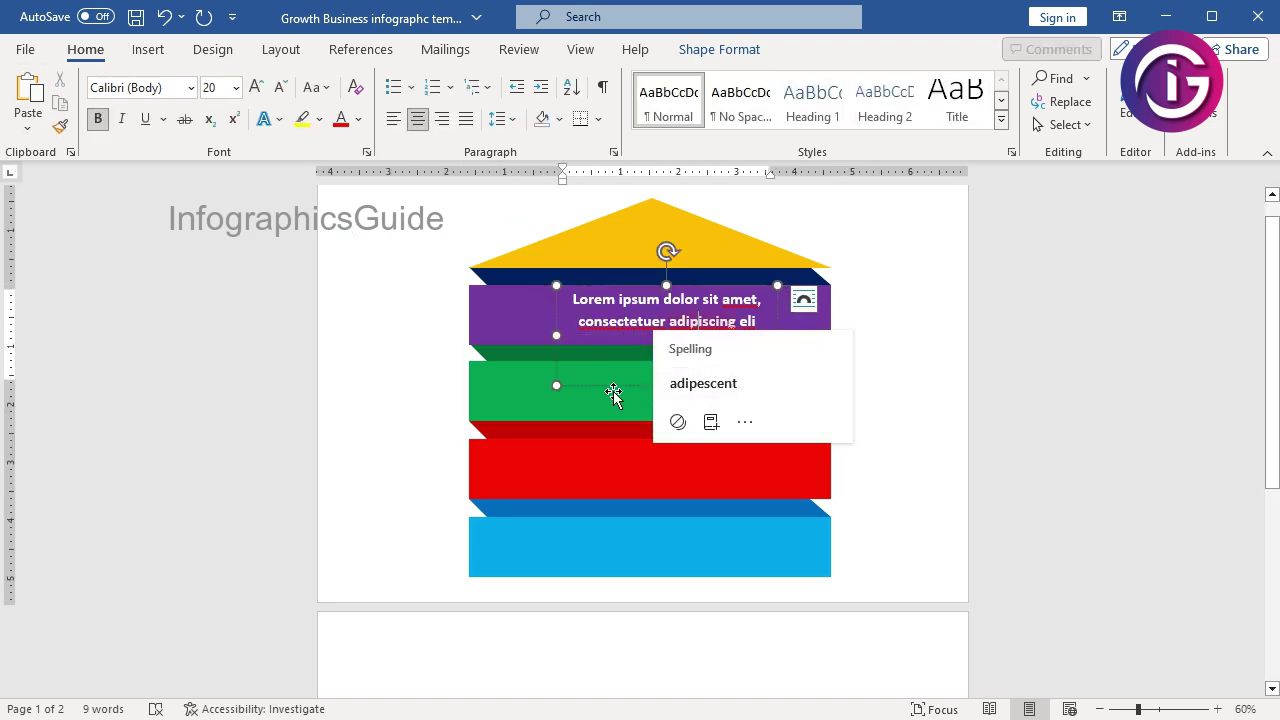
{"action": "left_click_drag", "start_coordinate": [557, 385], "coordinate": [545, 385]}
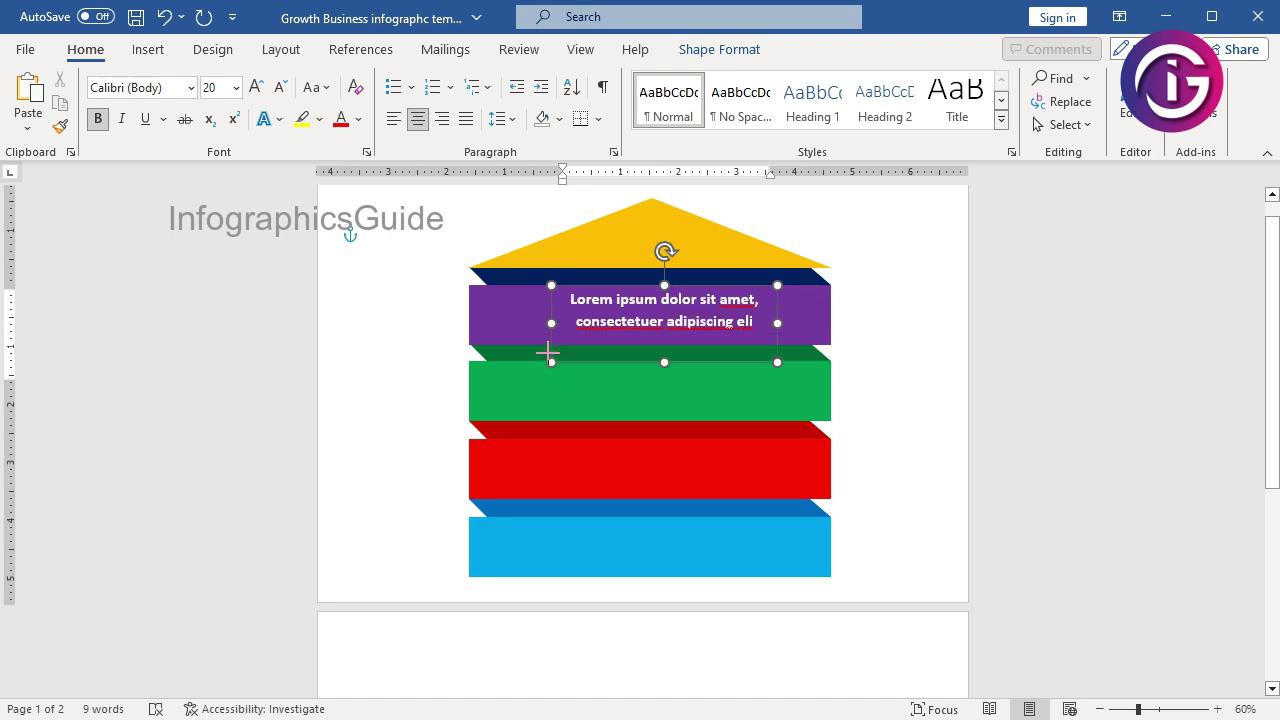
{"action": "left_click", "coordinate": [682, 289]}
{"action": "left_click_drag", "start_coordinate": [682, 289], "coordinate": [668, 291]}
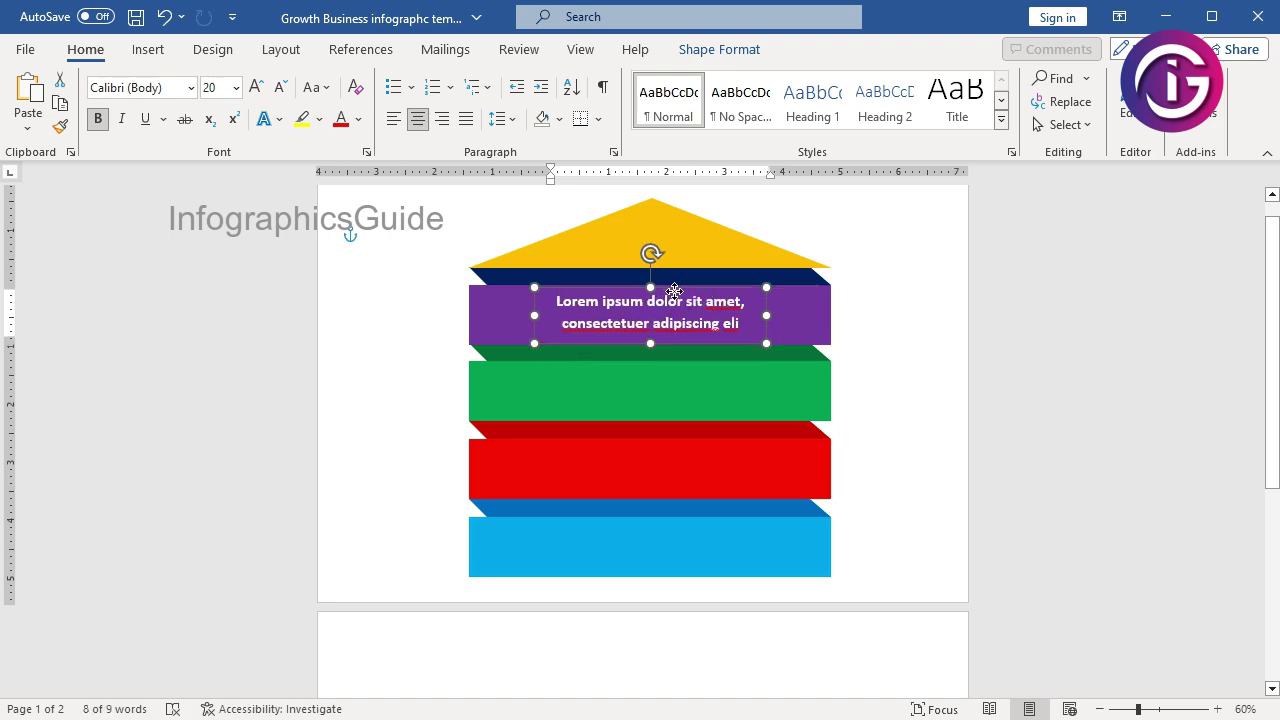
{"action": "left_click", "coordinate": [920, 476]}
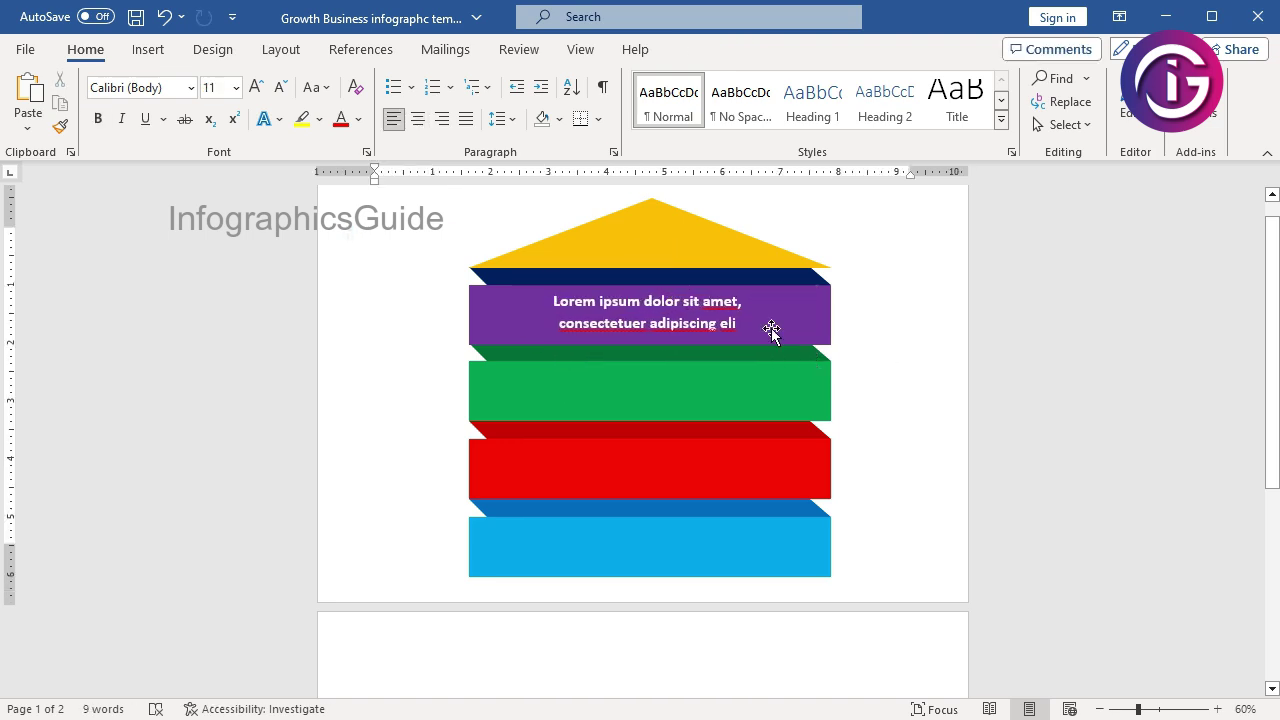
- Ctrl-drag copies of the lorem text box onto the green, red and blue bands
{"action": "left_click", "coordinate": [694, 313]}
{"action": "left_click_drag", "start_coordinate": [708, 296], "coordinate": [705, 362]}
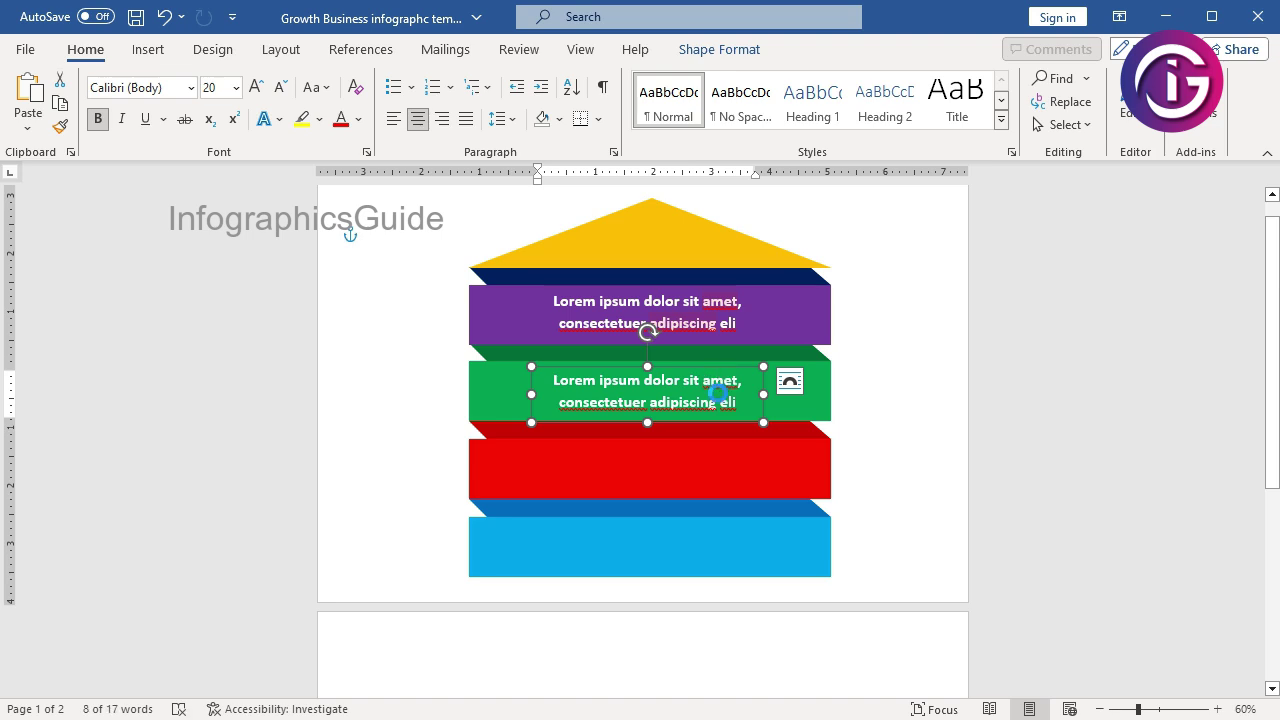
{"action": "left_click_drag", "start_coordinate": [705, 362], "coordinate": [720, 420]}
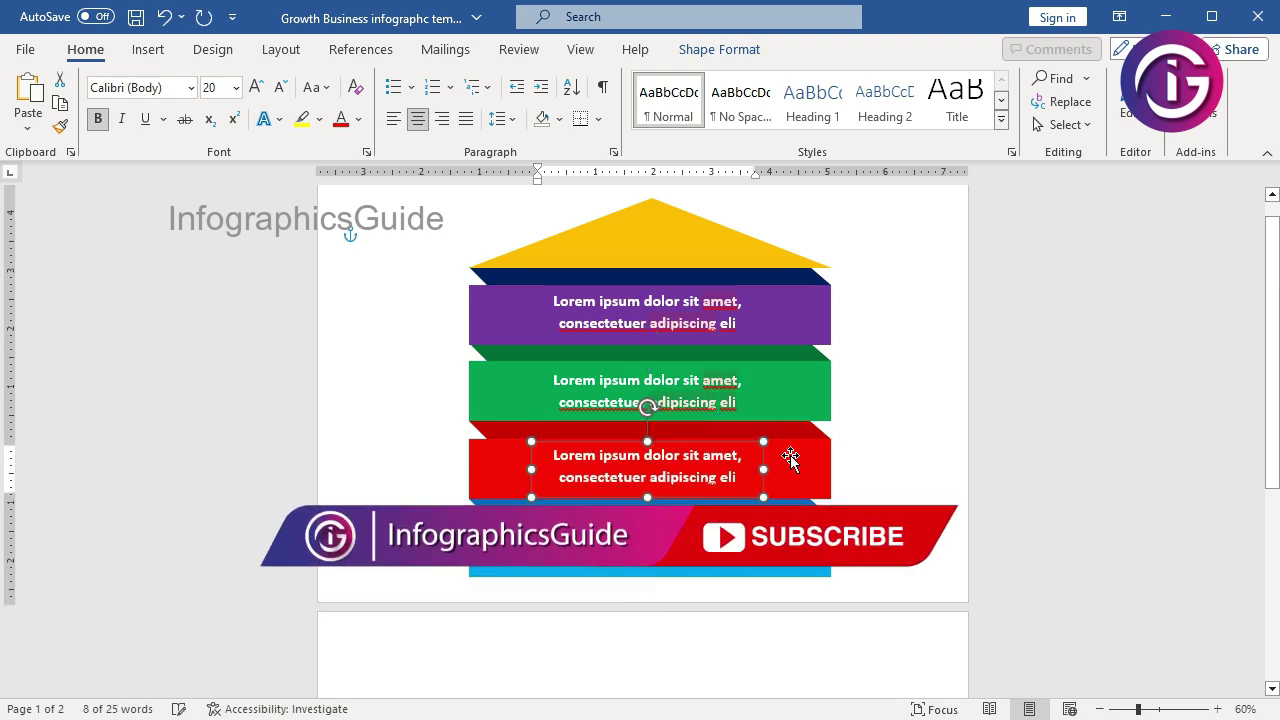
{"action": "left_click_drag", "start_coordinate": [729, 462], "coordinate": [729, 510]}
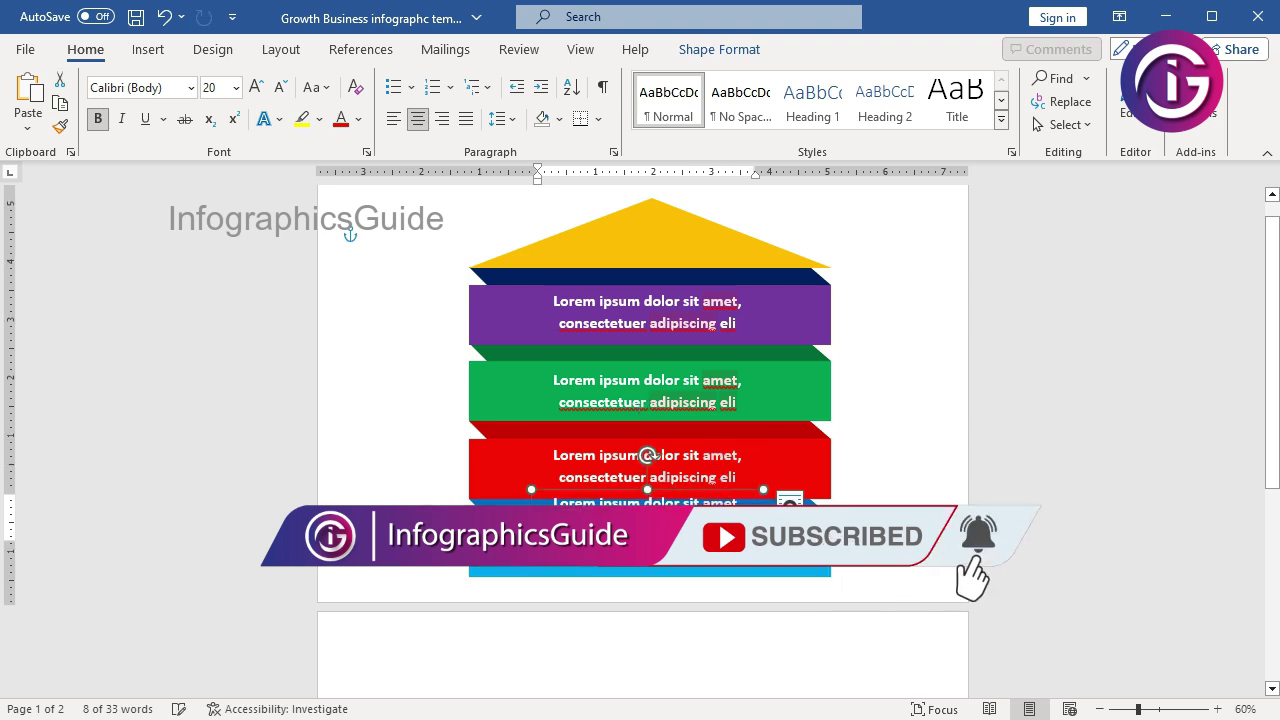
{"action": "key", "text": "ctrl+z"}
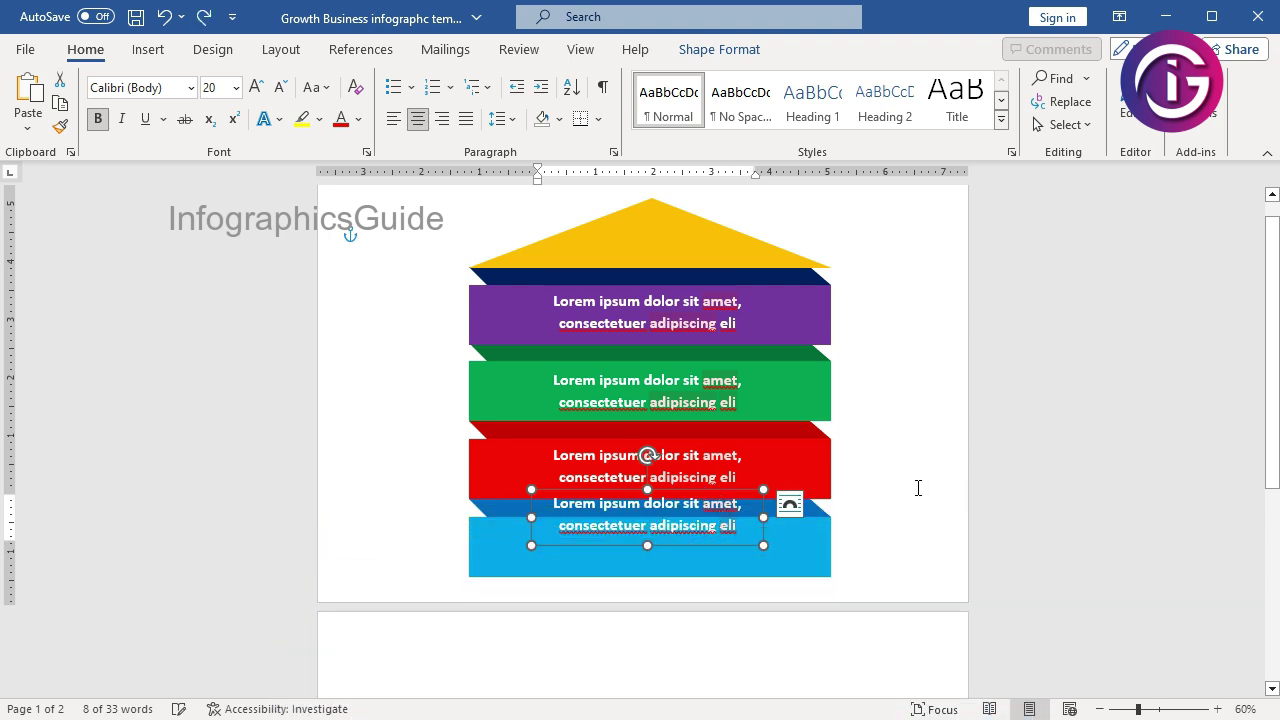
- Set the blue copy's layout to Fix position on page and move it down onto the blue band
{"action": "left_click", "coordinate": [790, 504]}
{"action": "left_click", "coordinate": [852, 488]}
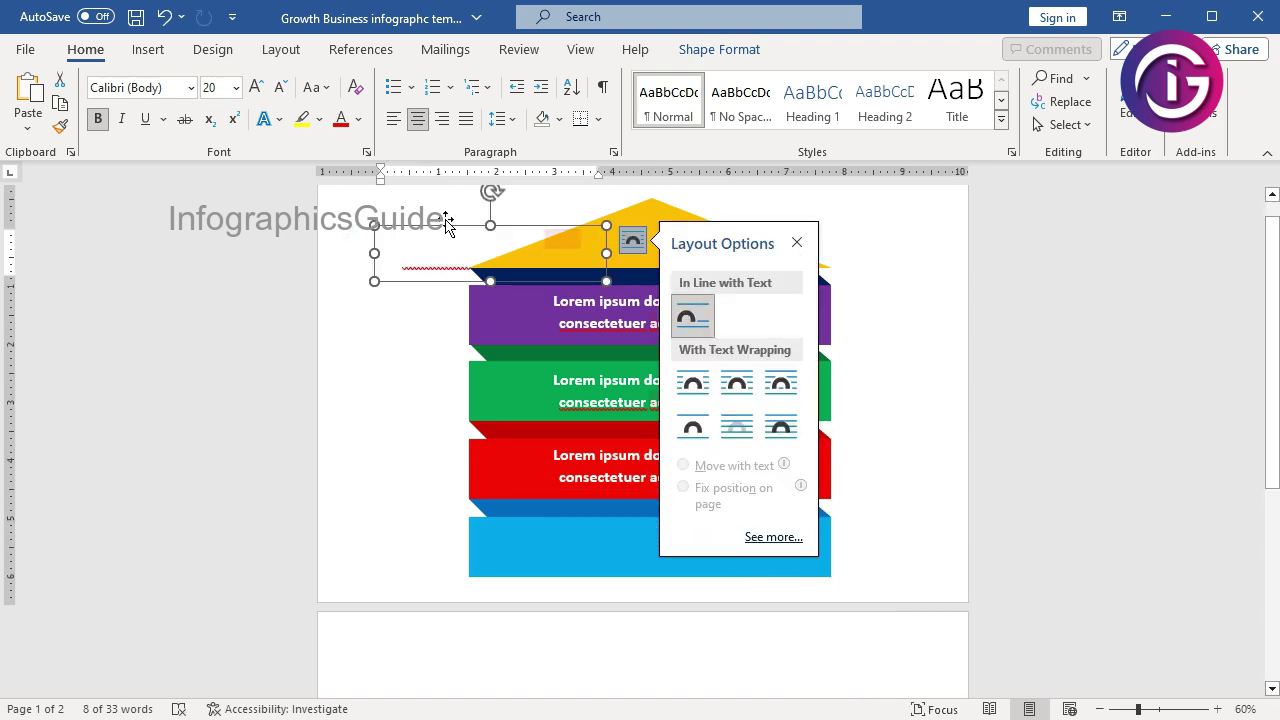
{"action": "mouse_move", "coordinate": [447, 227]}
{"action": "left_mouse_down"}
{"action": "mouse_move", "coordinate": [597, 548]}
{"action": "mouse_move", "coordinate": [476, 267]}
{"action": "mouse_move", "coordinate": [628, 496]}
{"action": "left_mouse_up"}
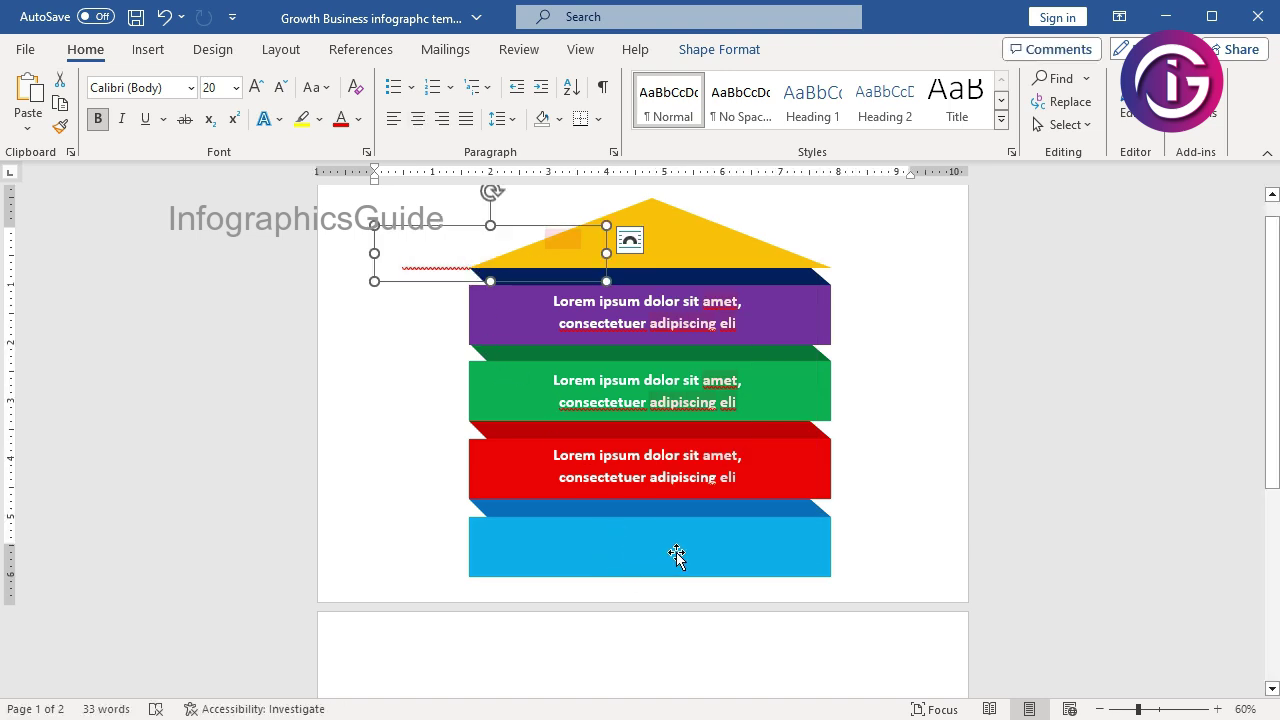
{"action": "left_click", "coordinate": [790, 503]}
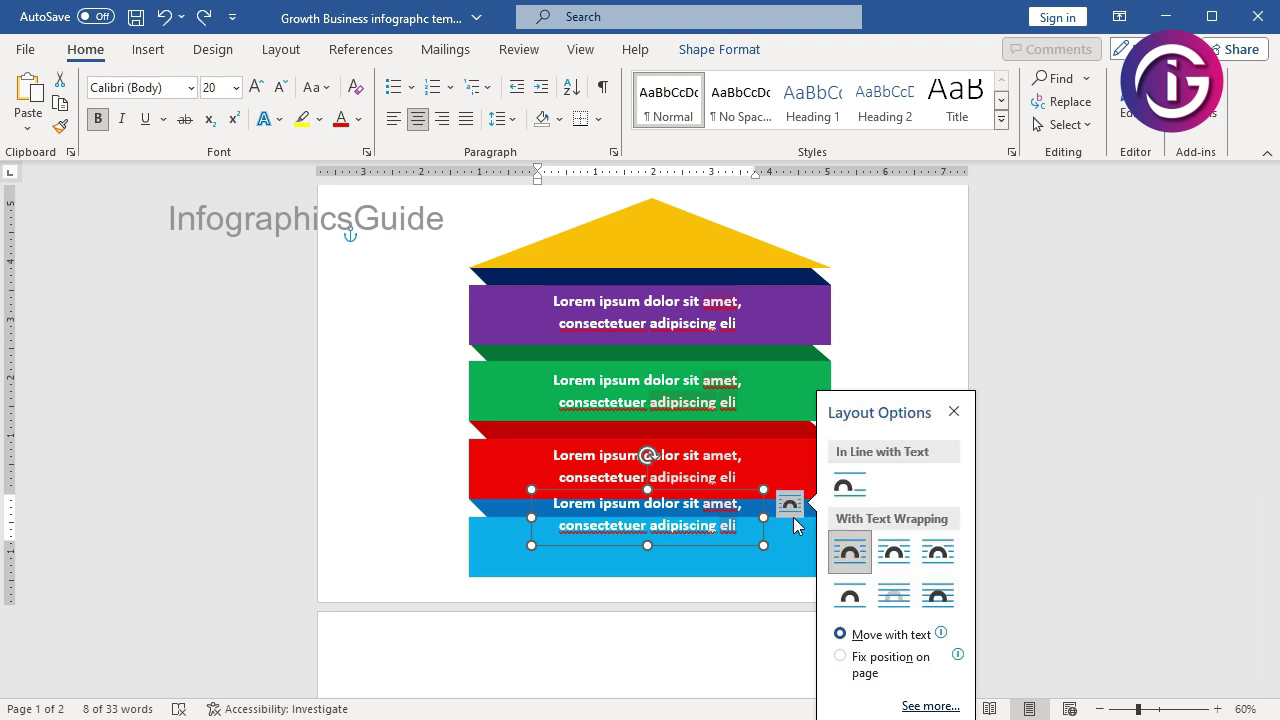
{"action": "left_click", "coordinate": [815, 670]}
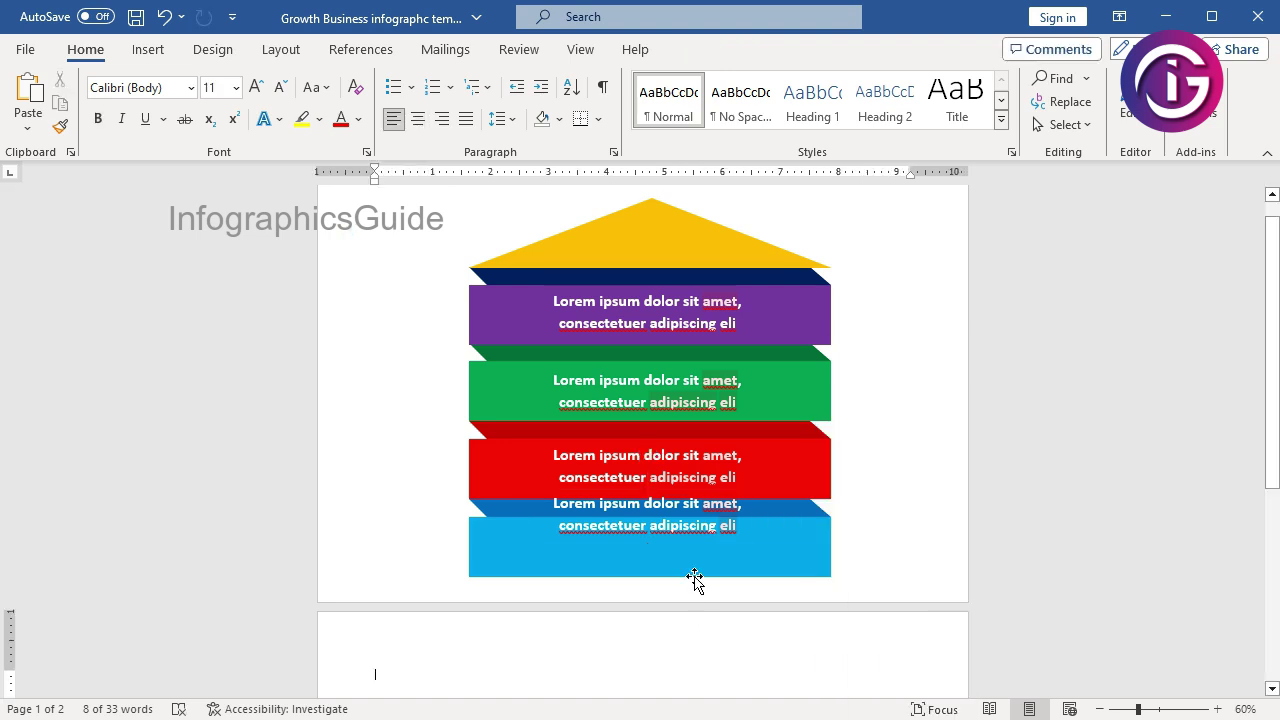
{"action": "left_click", "coordinate": [690, 500]}
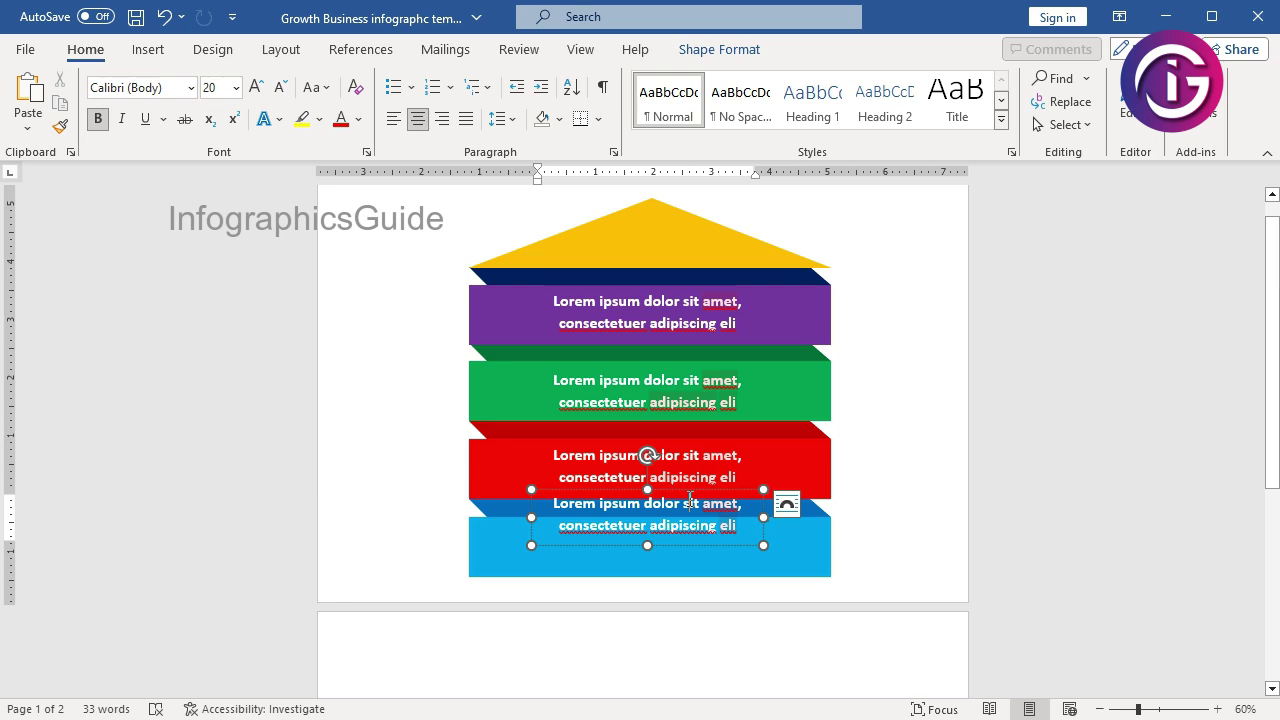
{"action": "left_click_drag", "start_coordinate": [703, 497], "coordinate": [706, 527]}
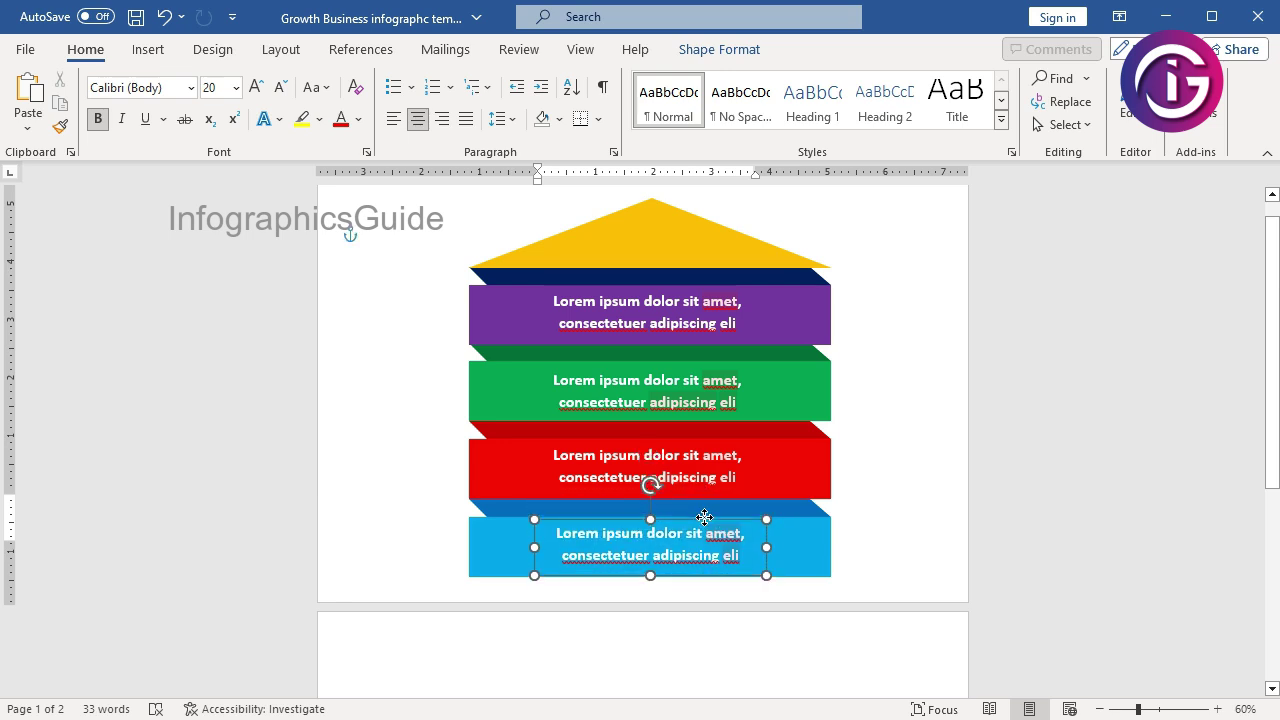
{"action": "left_click", "coordinate": [890, 489]}
{"action": "scroll", "coordinate": [890, 489], "scroll_direction": "down", "scroll_amount": 1}
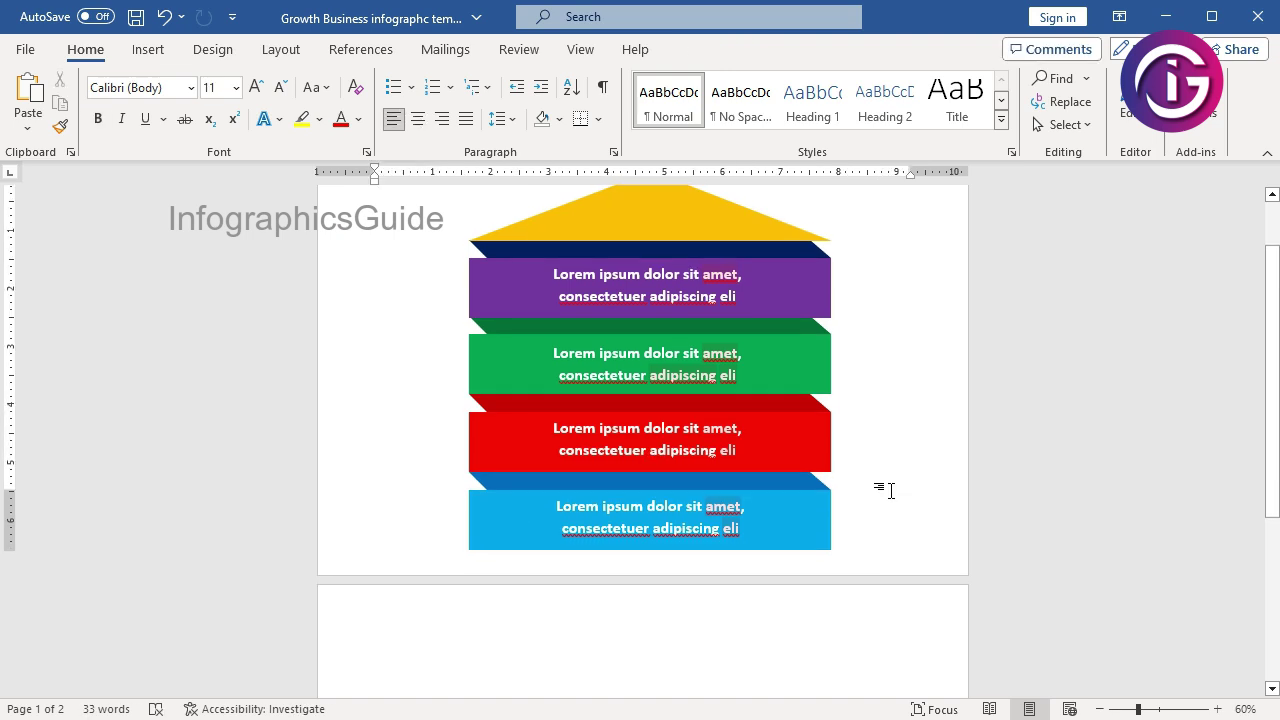
- Select the target, chart, megaphone and magnifier icons and move them up onto the infographic
{"action": "scroll", "coordinate": [890, 489], "scroll_direction": "down", "scroll_amount": 5}
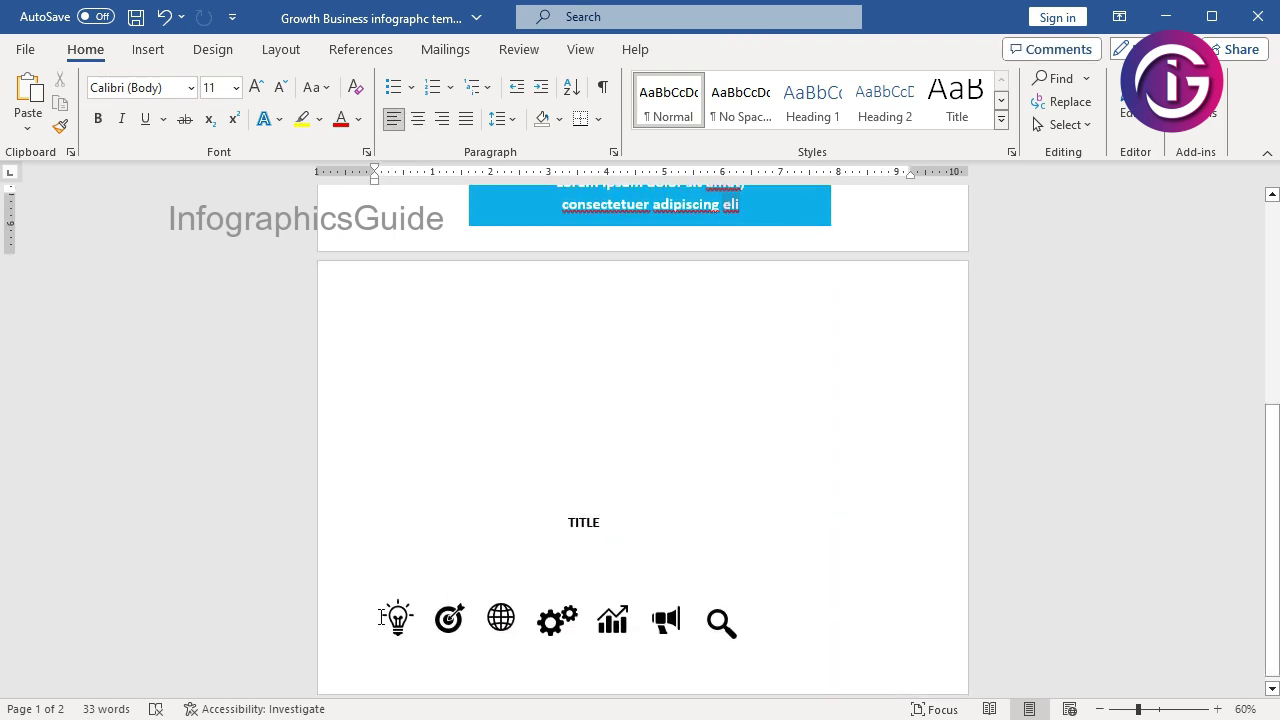
{"action": "left_click", "coordinate": [445, 625]}
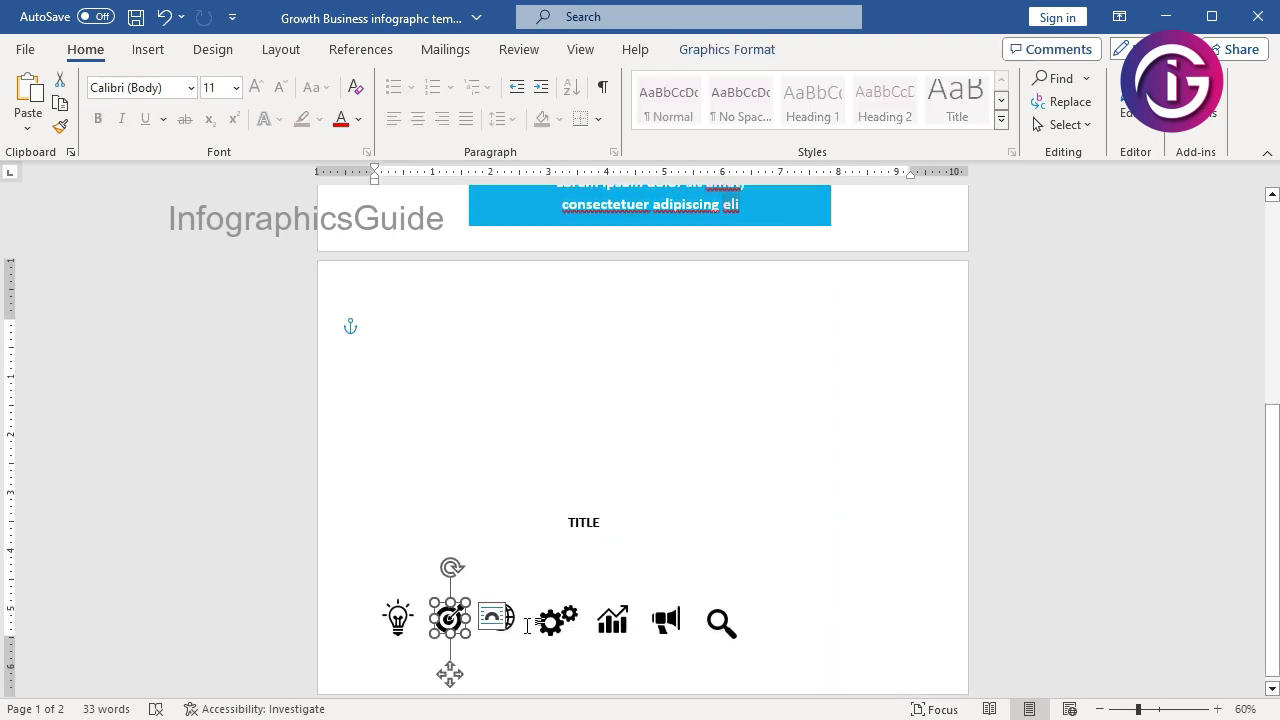
{"action": "left_click", "coordinate": [616, 628], "text": "ctrl"}
{"action": "left_click", "coordinate": [666, 622], "text": "ctrl"}
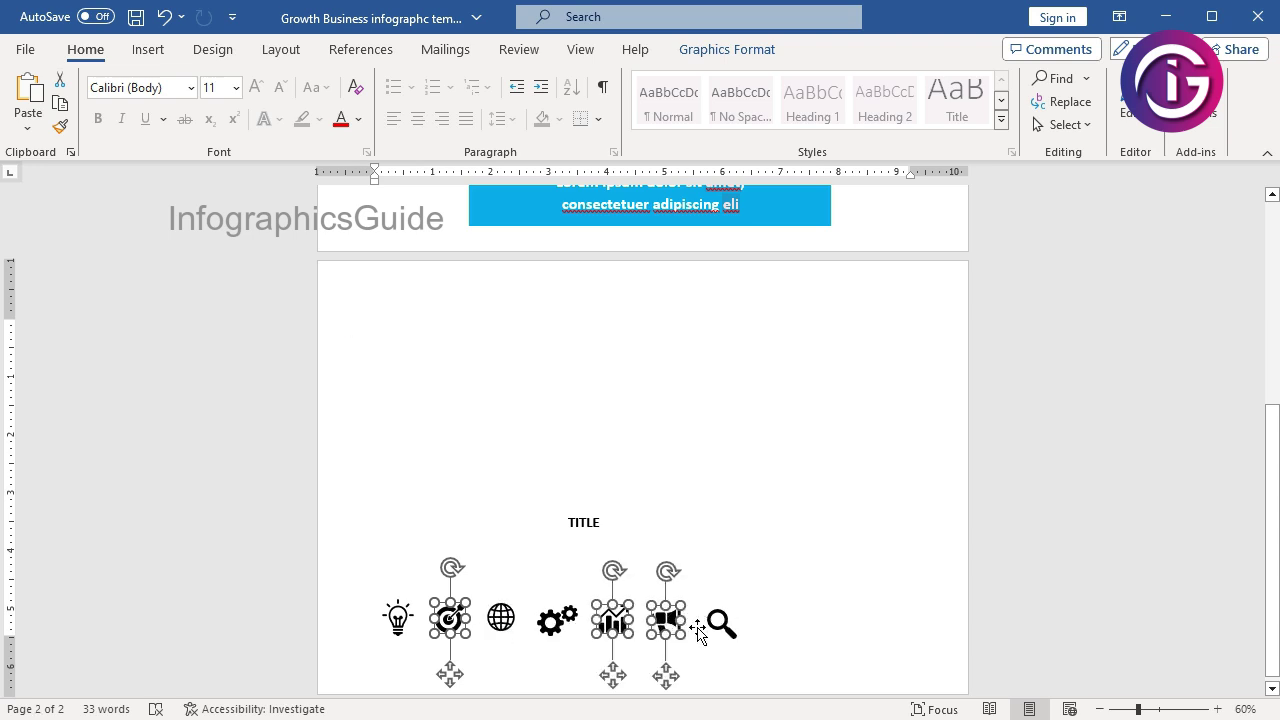
{"action": "left_click", "coordinate": [722, 624], "text": "ctrl"}
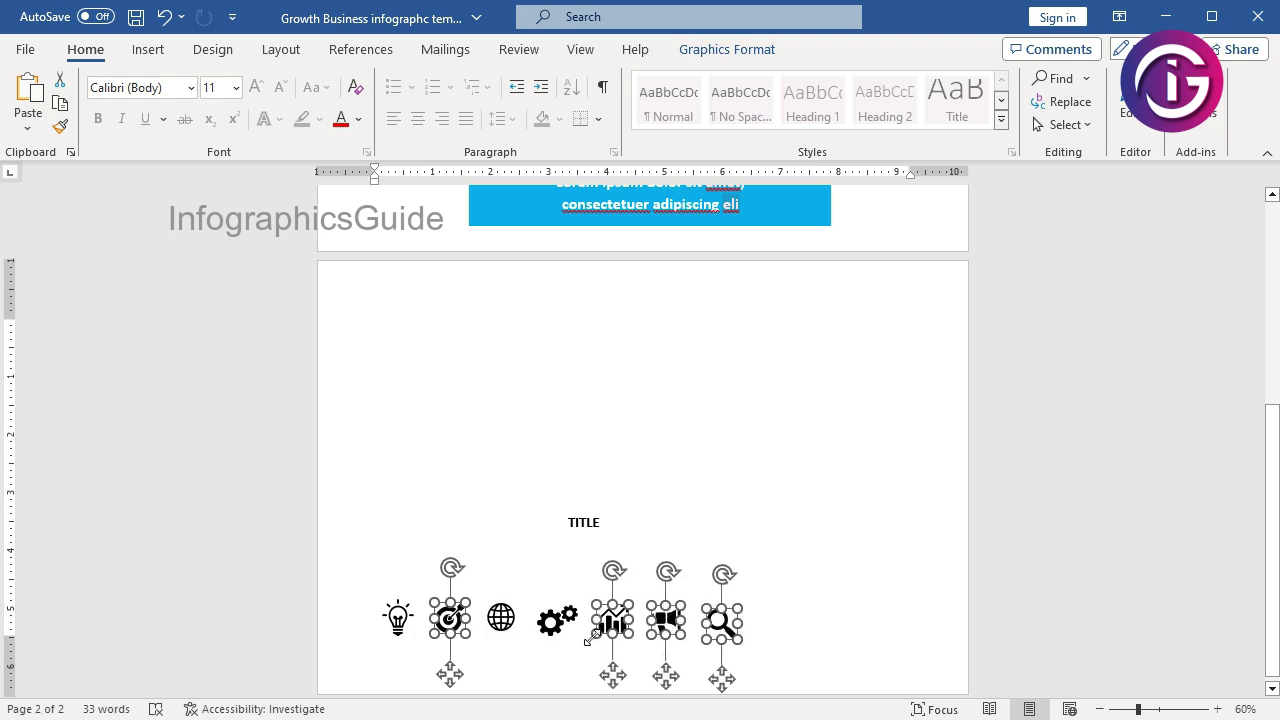
{"action": "scroll", "coordinate": [588, 640], "scroll_direction": "up", "scroll_amount": 2}
{"action": "scroll", "coordinate": [520, 650], "scroll_direction": "down", "scroll_amount": 1}
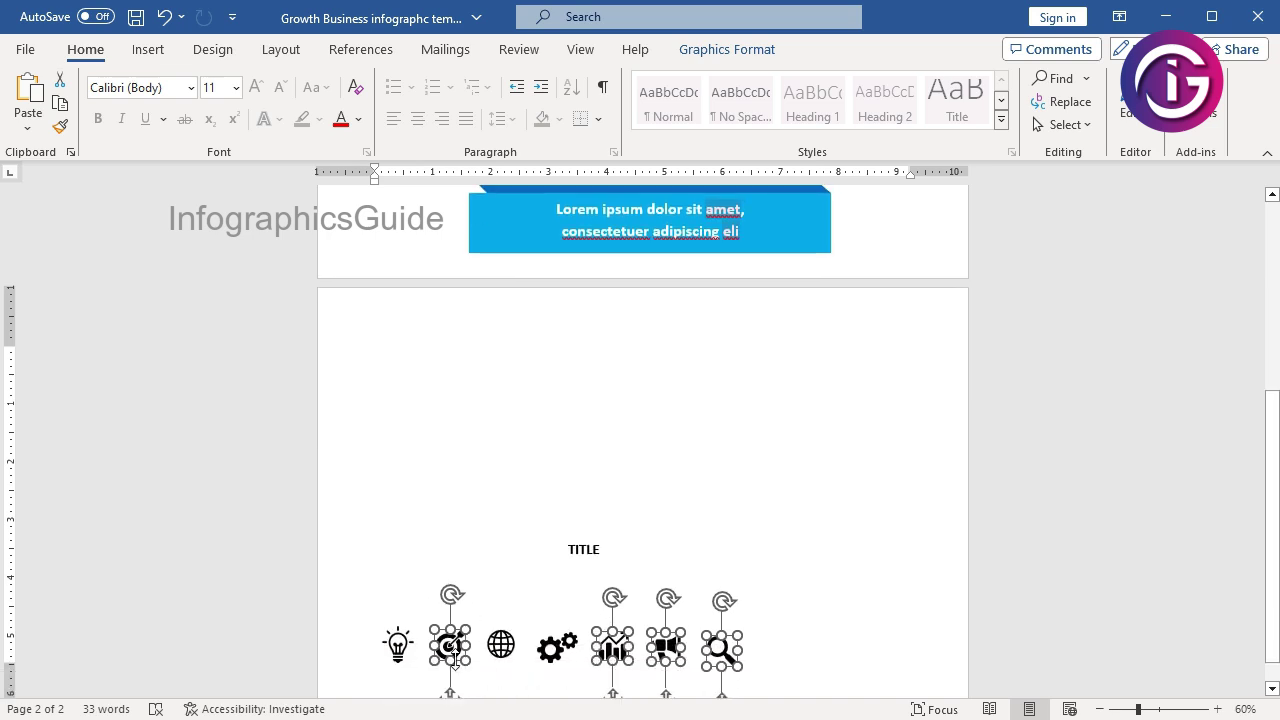
{"action": "left_click_drag", "start_coordinate": [441, 430], "coordinate": [373, 207]}
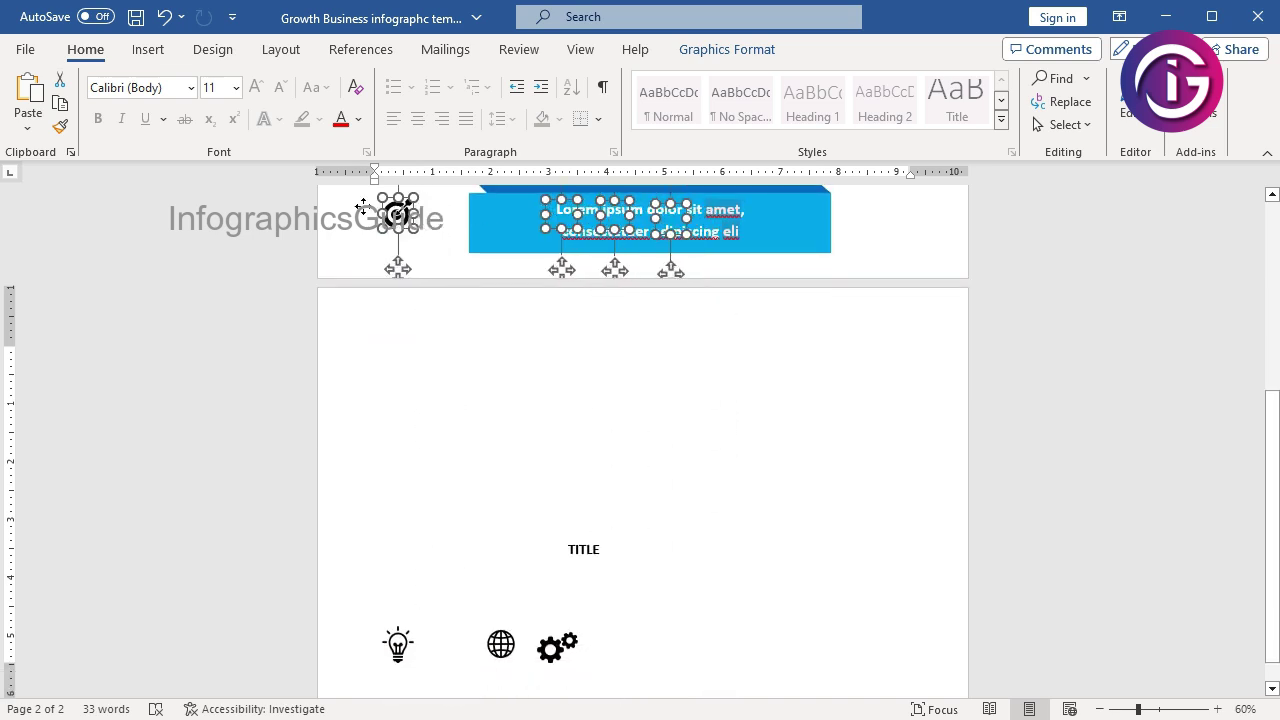
- Bring the four icons in front of the bands and place the magnifier on the purple band
{"action": "scroll", "coordinate": [487, 245], "scroll_direction": "up", "scroll_amount": 1}
{"action": "scroll", "coordinate": [487, 245], "scroll_direction": "up", "scroll_amount": 2}
{"action": "scroll", "coordinate": [487, 245], "scroll_direction": "up", "scroll_amount": 3}
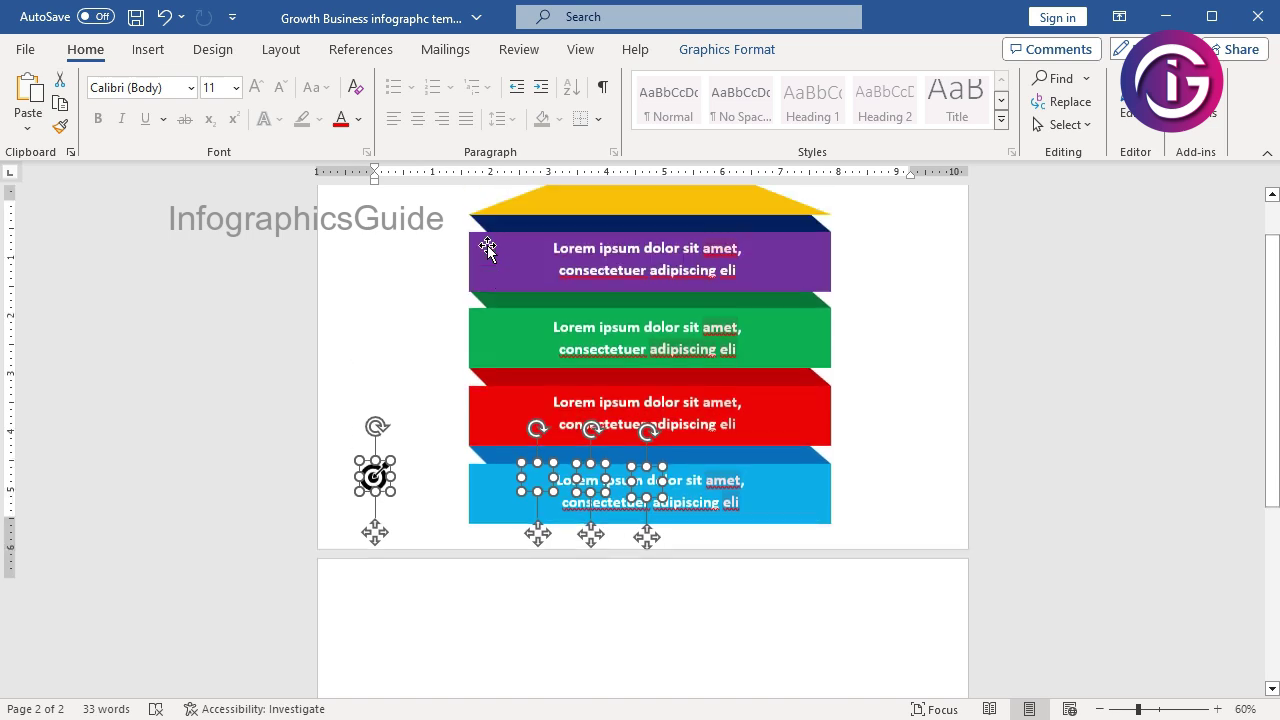
{"action": "right_click", "coordinate": [382, 497]}
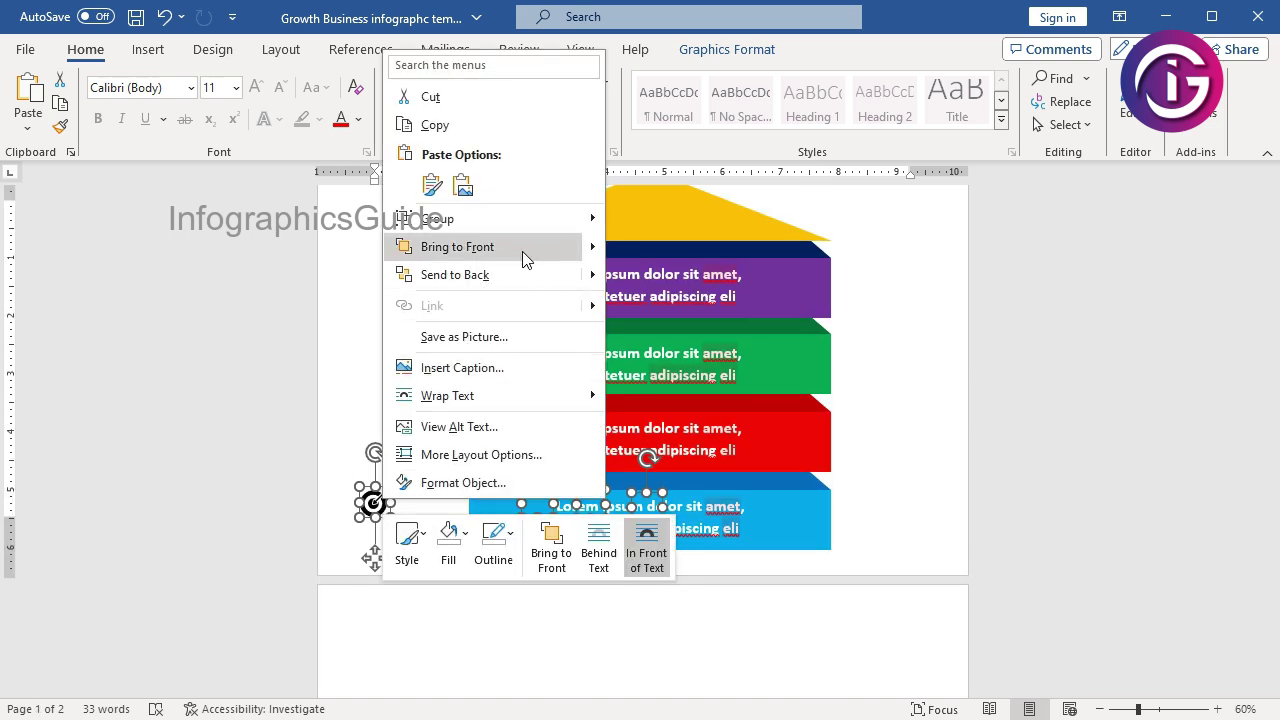
{"action": "mouse_move", "coordinate": [457, 247]}
{"action": "left_click", "coordinate": [660, 257]}
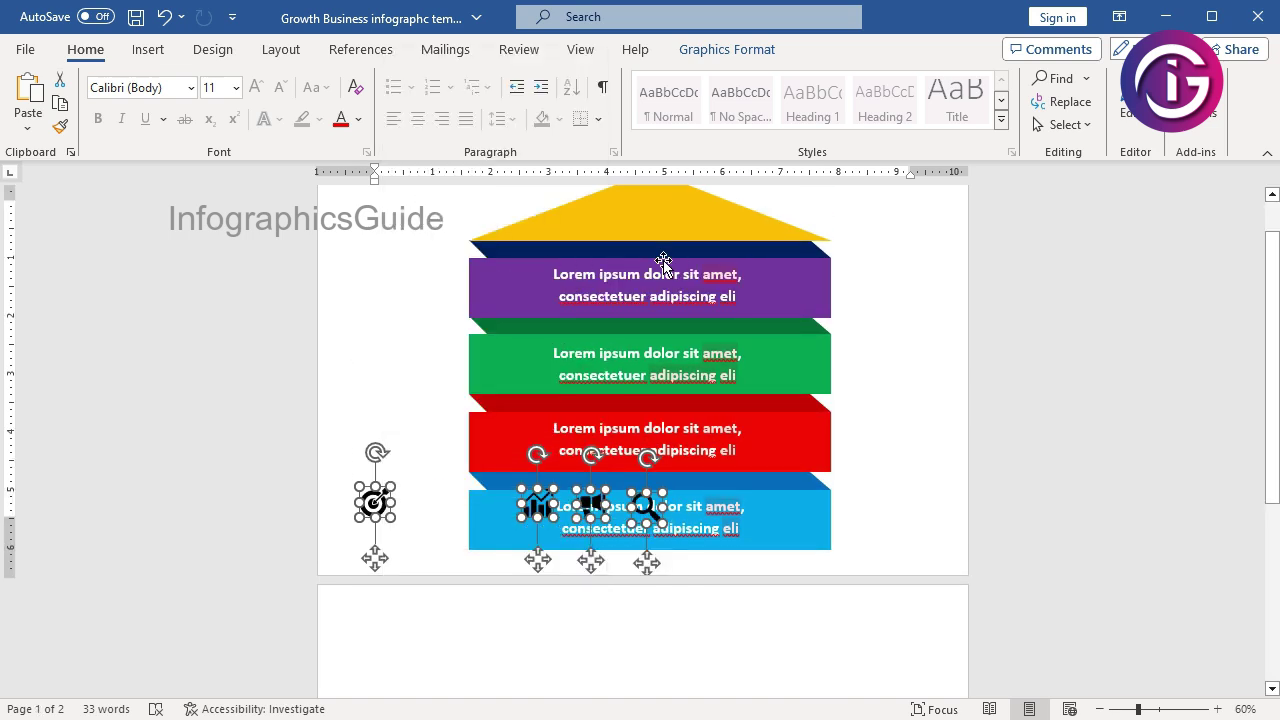
{"action": "left_click", "coordinate": [918, 500]}
{"action": "mouse_move", "coordinate": [646, 505]}
{"action": "left_mouse_down"}
{"action": "mouse_move", "coordinate": [786, 318]}
{"action": "mouse_move", "coordinate": [790, 287]}
{"action": "left_mouse_up"}
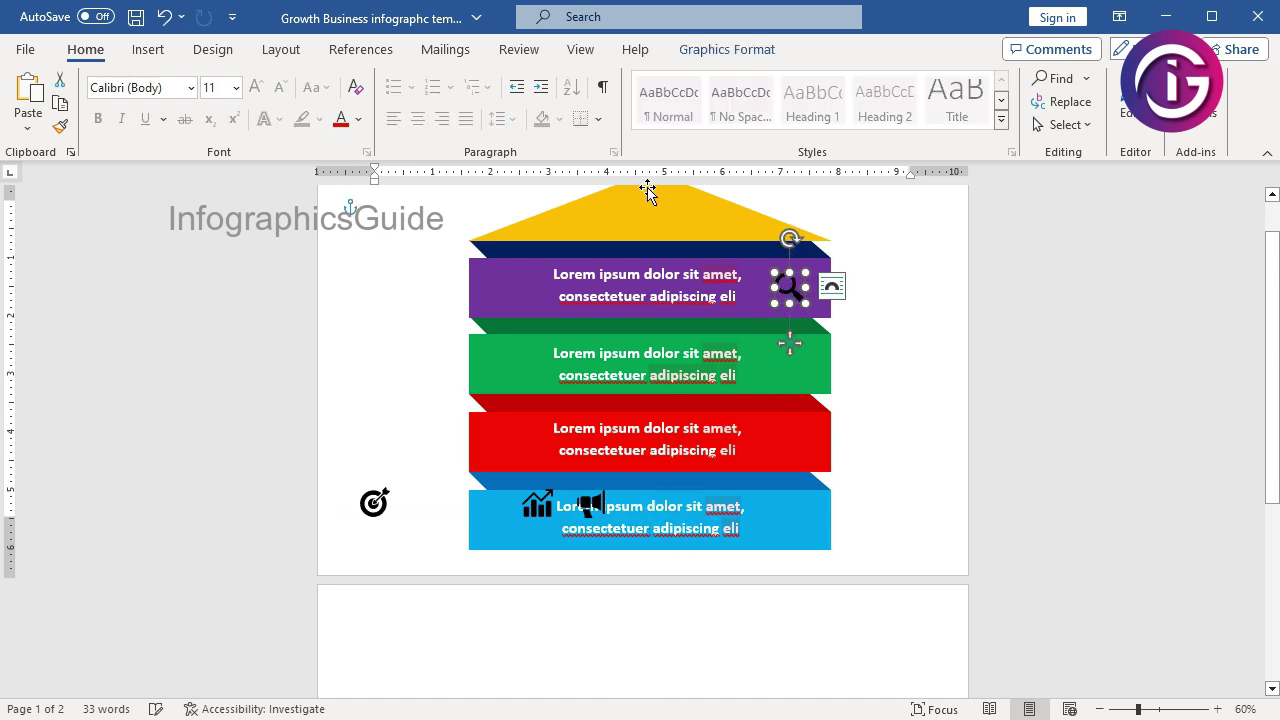
- Fill the magnifier icon with white
{"action": "left_click", "coordinate": [701, 55]}
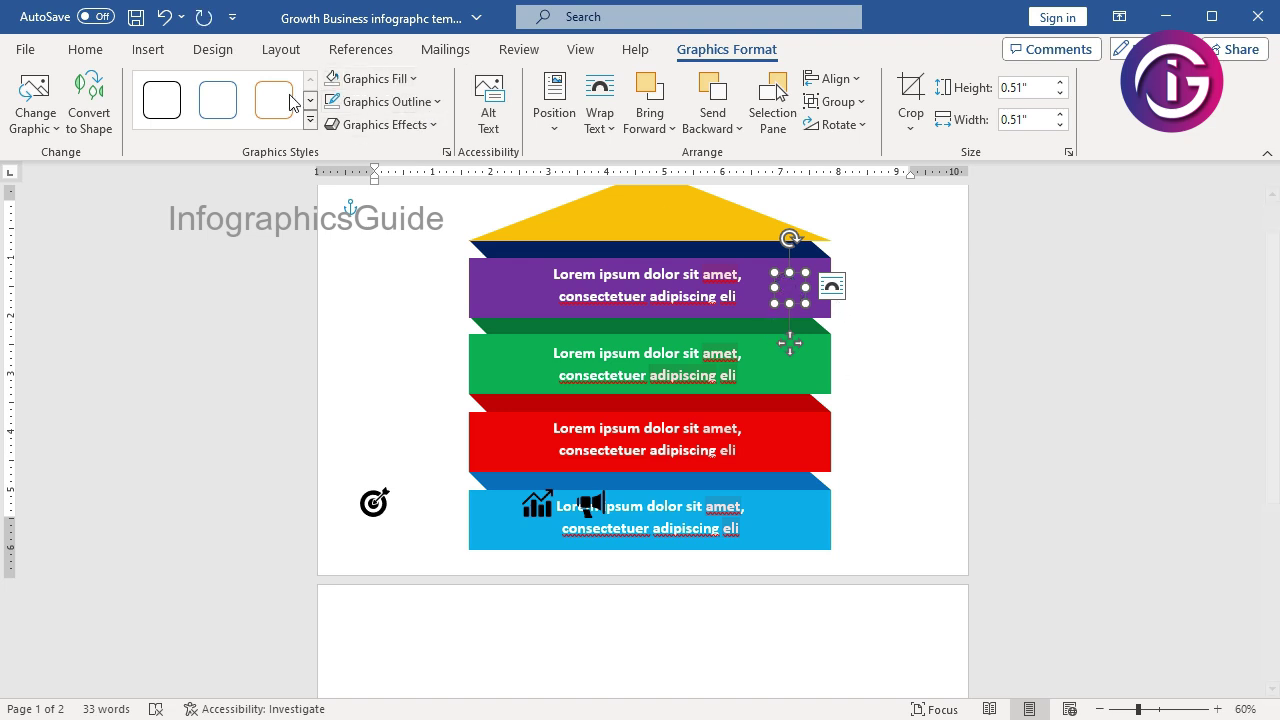
{"action": "left_click", "coordinate": [414, 78]}
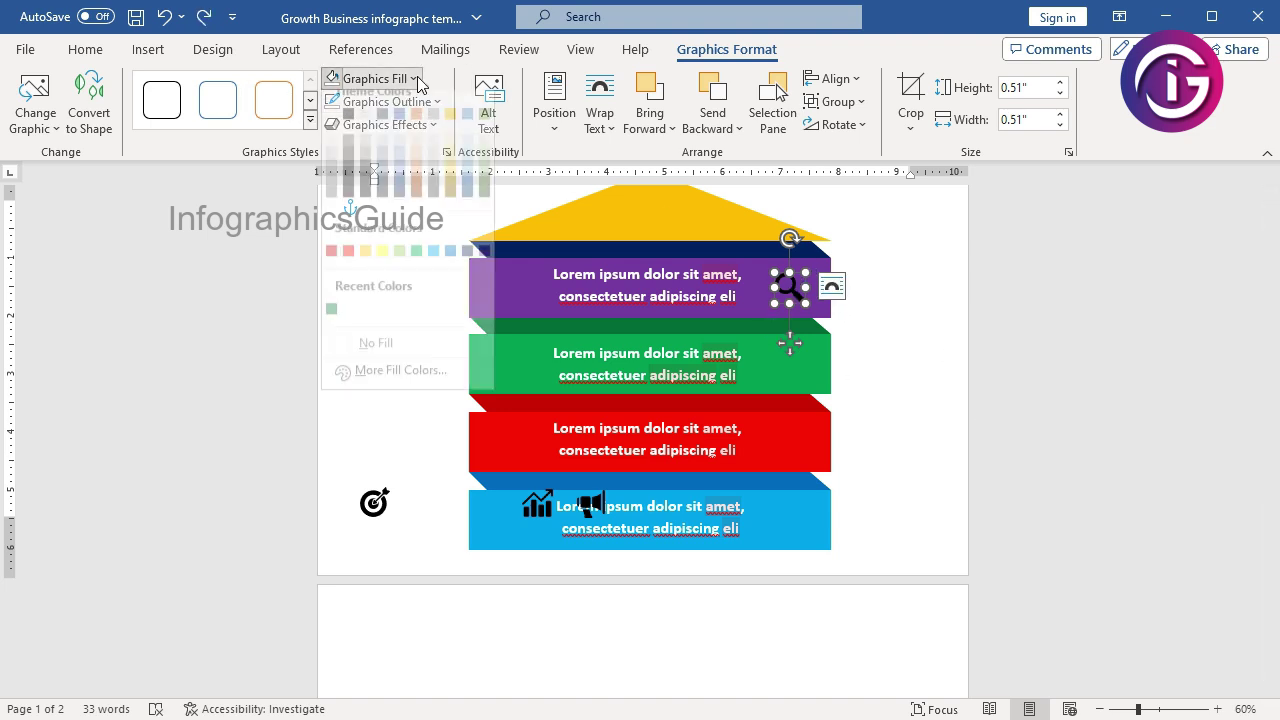
{"action": "left_click", "coordinate": [1040, 409]}
{"action": "left_click", "coordinate": [1042, 411]}
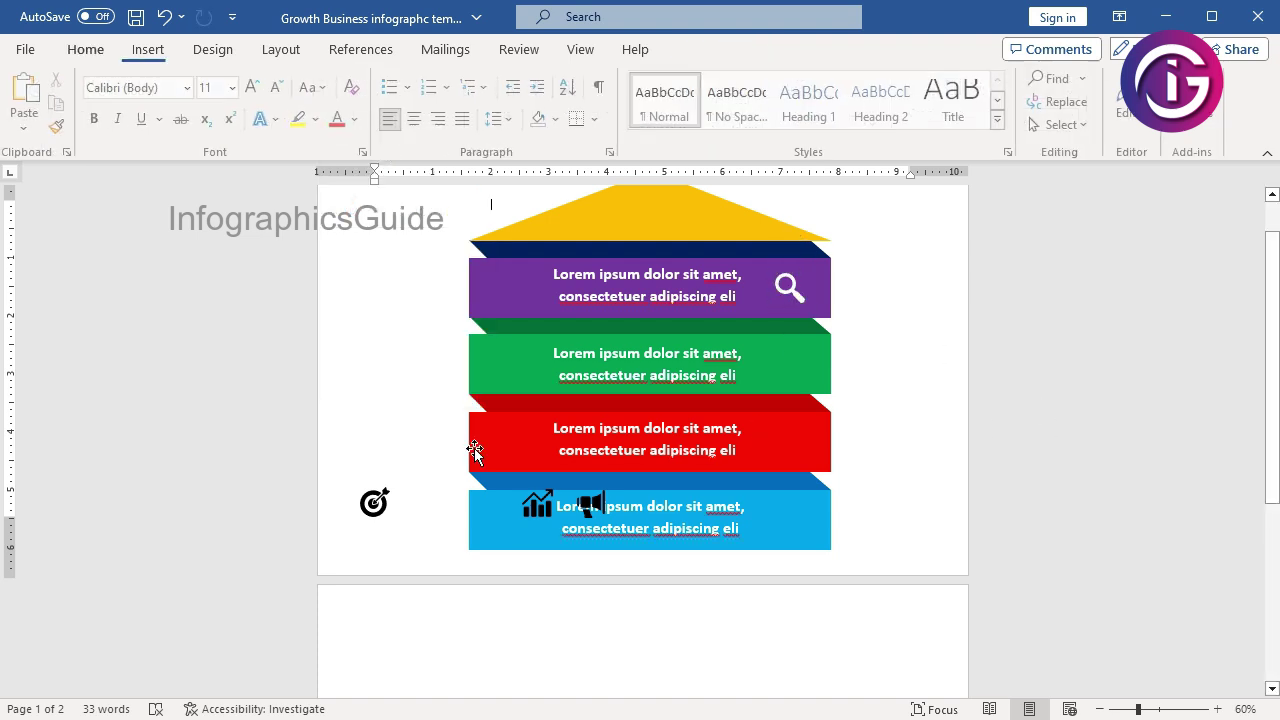
- Place the target, chart and megaphone icons on the green, red and blue bands' right sides, colored white
{"action": "left_click_drag", "start_coordinate": [414, 497], "coordinate": [792, 368]}
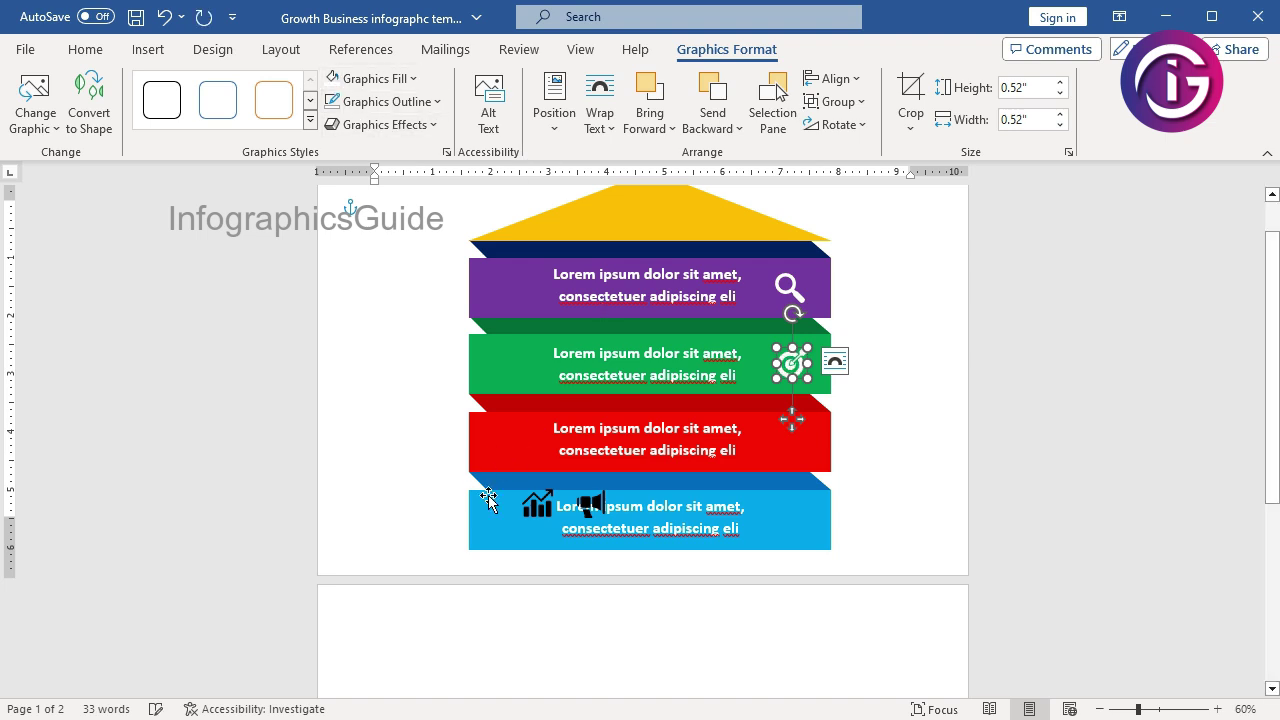
{"action": "left_click_drag", "start_coordinate": [530, 510], "coordinate": [790, 442]}
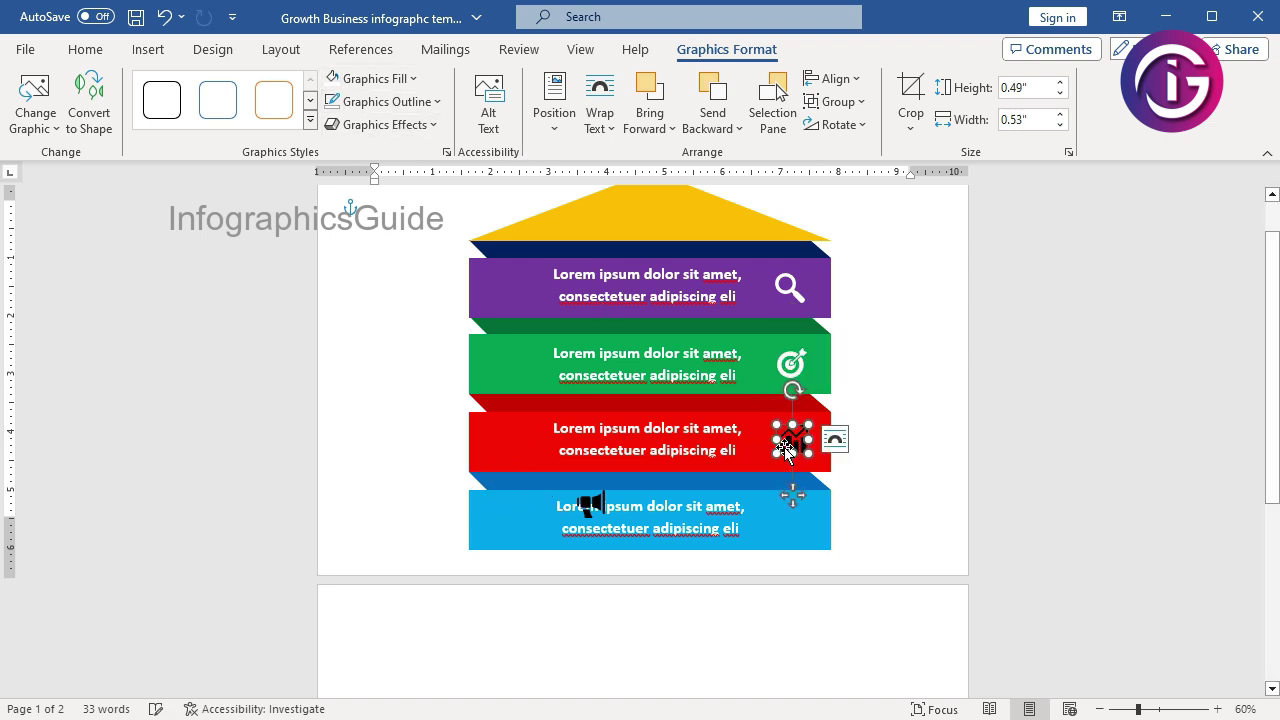
{"action": "left_click", "coordinate": [360, 78]}
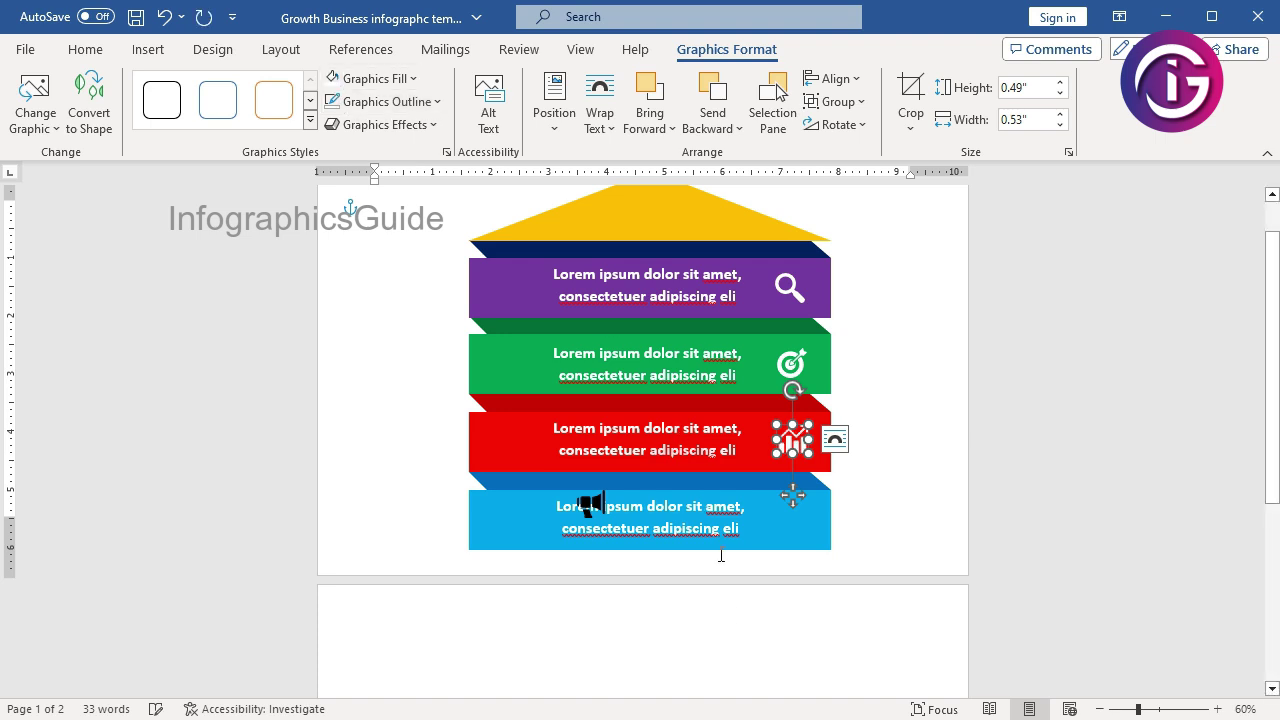
{"action": "left_click_drag", "start_coordinate": [592, 505], "coordinate": [797, 518]}
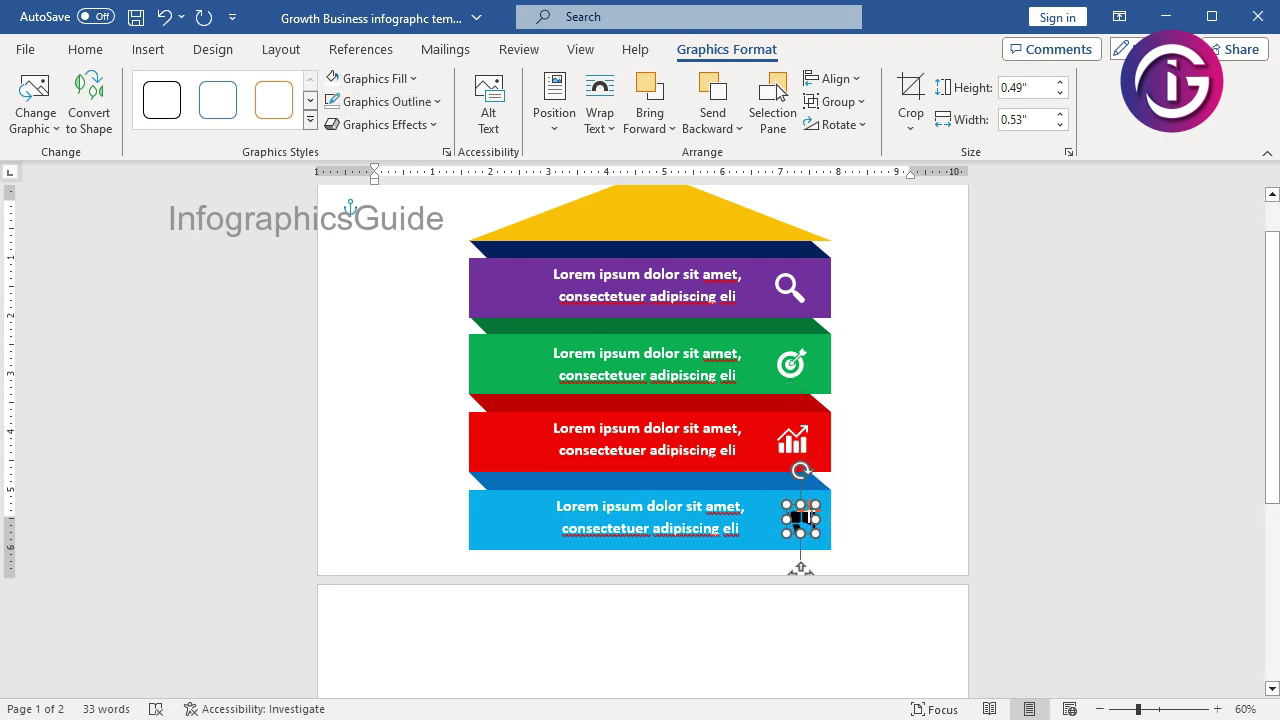
{"action": "left_click", "coordinate": [343, 78]}
- Move the TITLE text box from below up into the yellow roof
{"action": "left_click", "coordinate": [884, 487]}
{"action": "scroll", "coordinate": [929, 520], "scroll_direction": "down", "scroll_amount": 2}
{"action": "scroll", "coordinate": [929, 520], "scroll_direction": "down", "scroll_amount": 3}
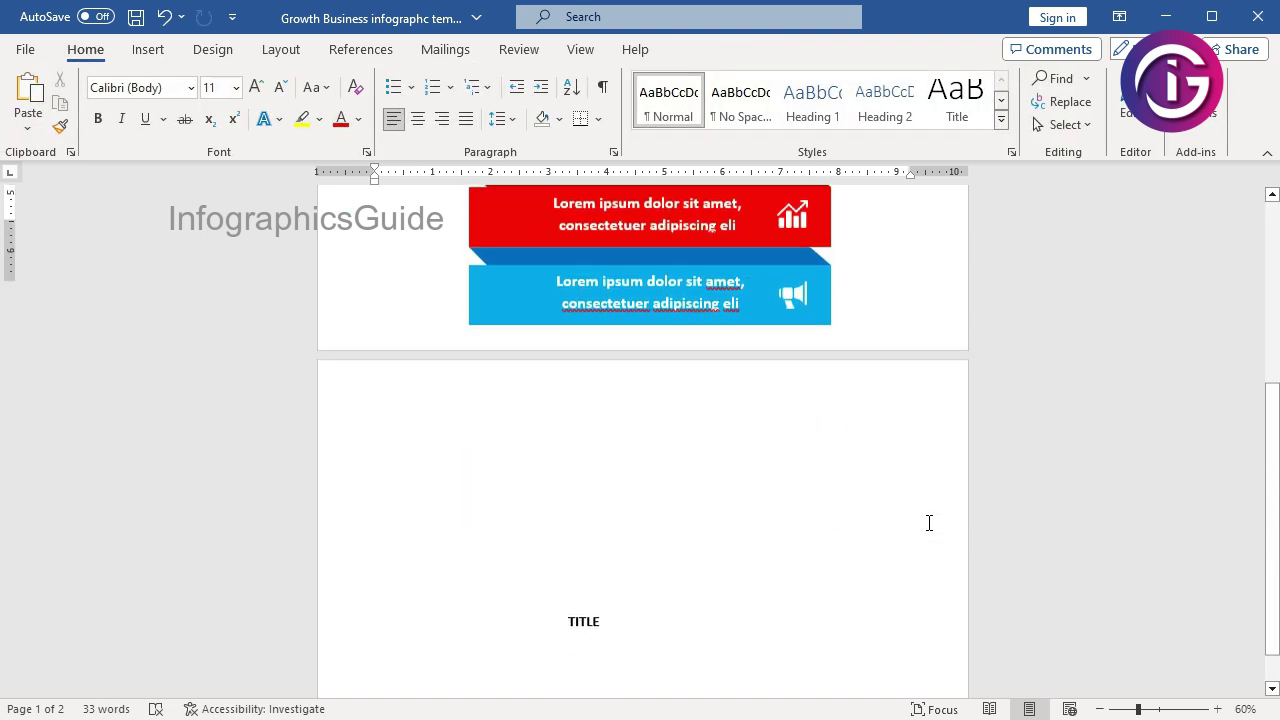
{"action": "scroll", "coordinate": [700, 530], "scroll_direction": "down", "scroll_amount": 2}
{"action": "left_click", "coordinate": [590, 525]}
{"action": "mouse_move", "coordinate": [609, 503]}
{"action": "left_mouse_down"}
{"action": "mouse_move", "coordinate": [441, 258]}
{"action": "mouse_move", "coordinate": [411, 140]}
{"action": "left_mouse_up"}
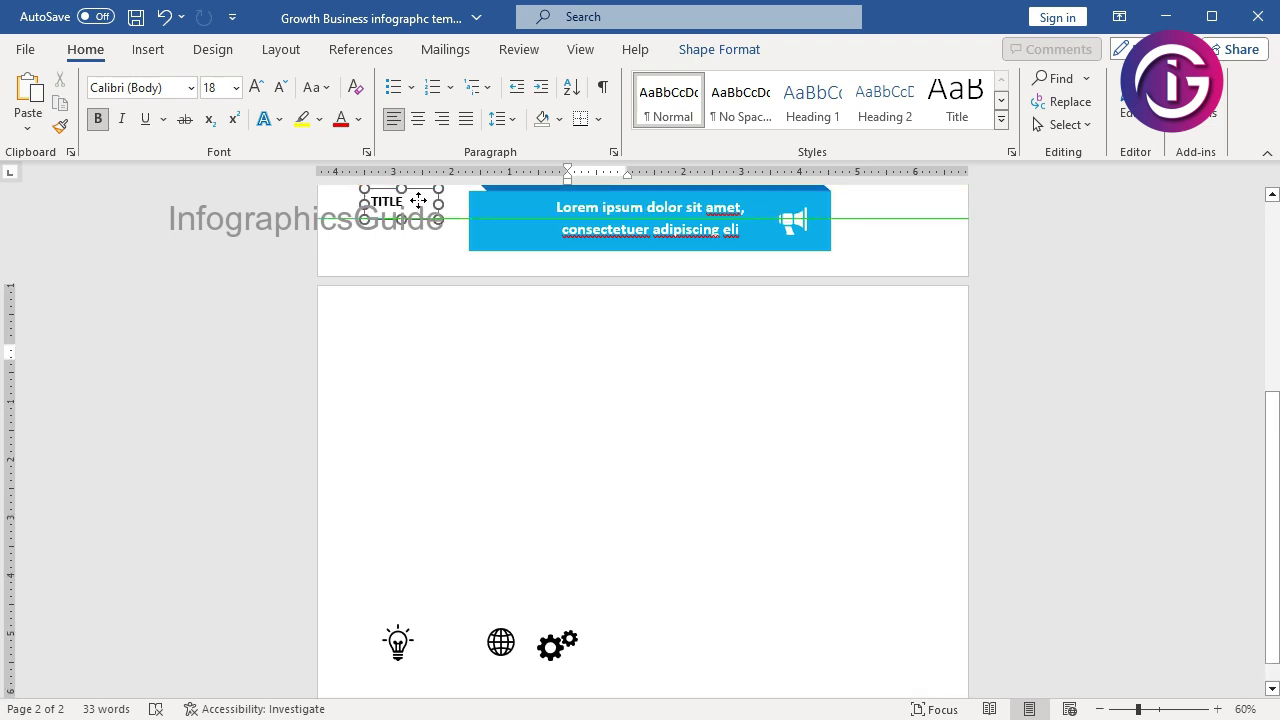
{"action": "scroll", "coordinate": [448, 240], "scroll_direction": "up", "scroll_amount": 3}
{"action": "scroll", "coordinate": [448, 240], "scroll_direction": "up", "scroll_amount": 2}
{"action": "scroll", "coordinate": [440, 330], "scroll_direction": "up", "scroll_amount": 1}
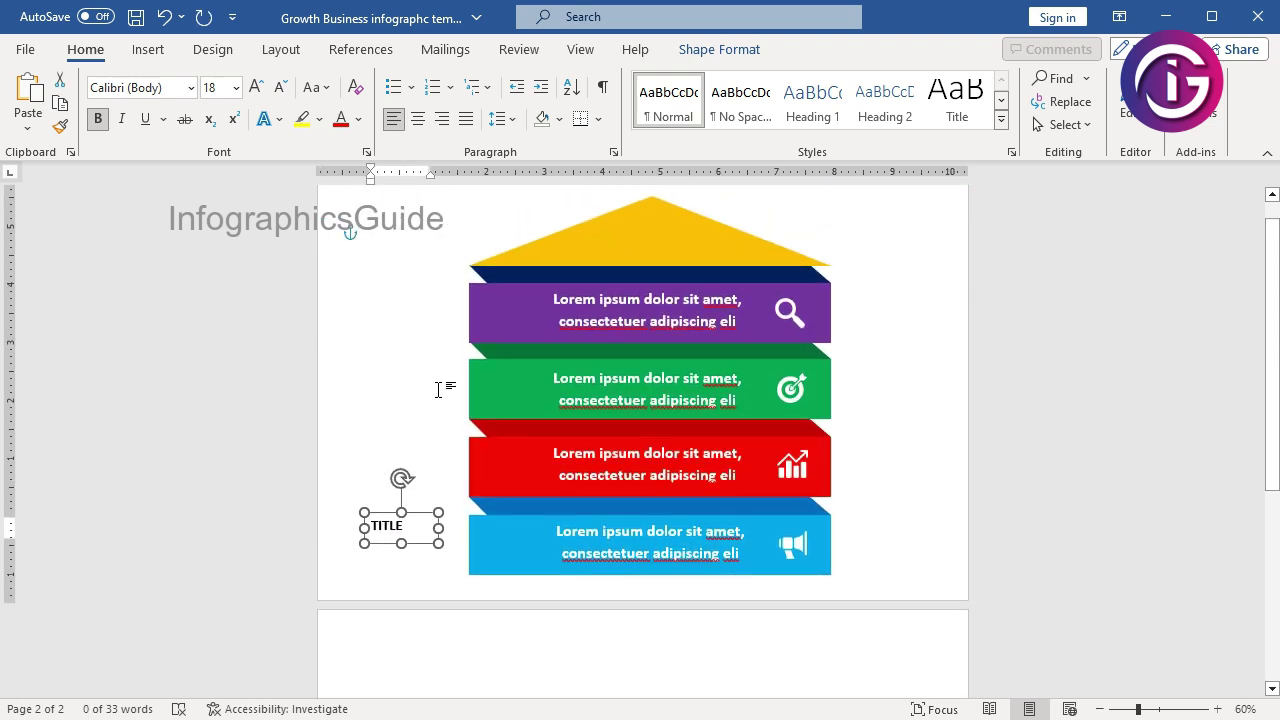
{"action": "left_click_drag", "start_coordinate": [425, 522], "coordinate": [665, 222]}
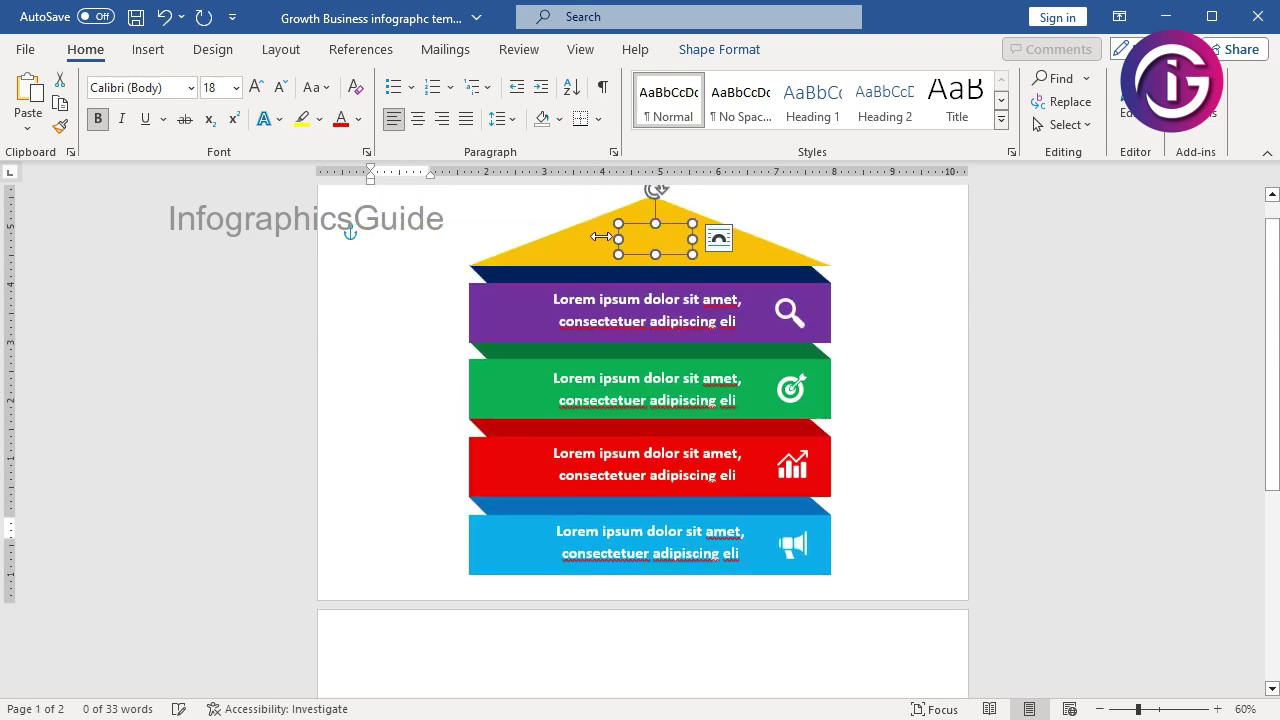
- Bring the TITLE box in front of the roof and remove its white fill
{"action": "right_click", "coordinate": [674, 228]}
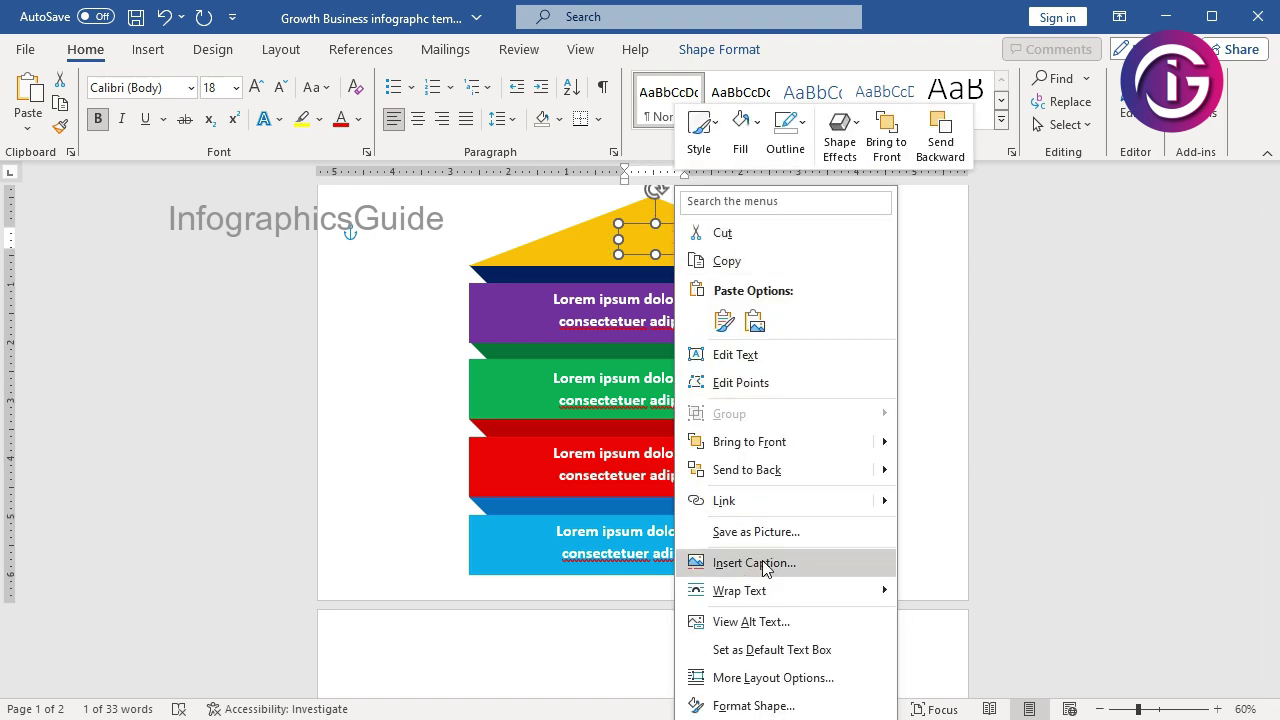
{"action": "left_click", "coordinate": [822, 453]}
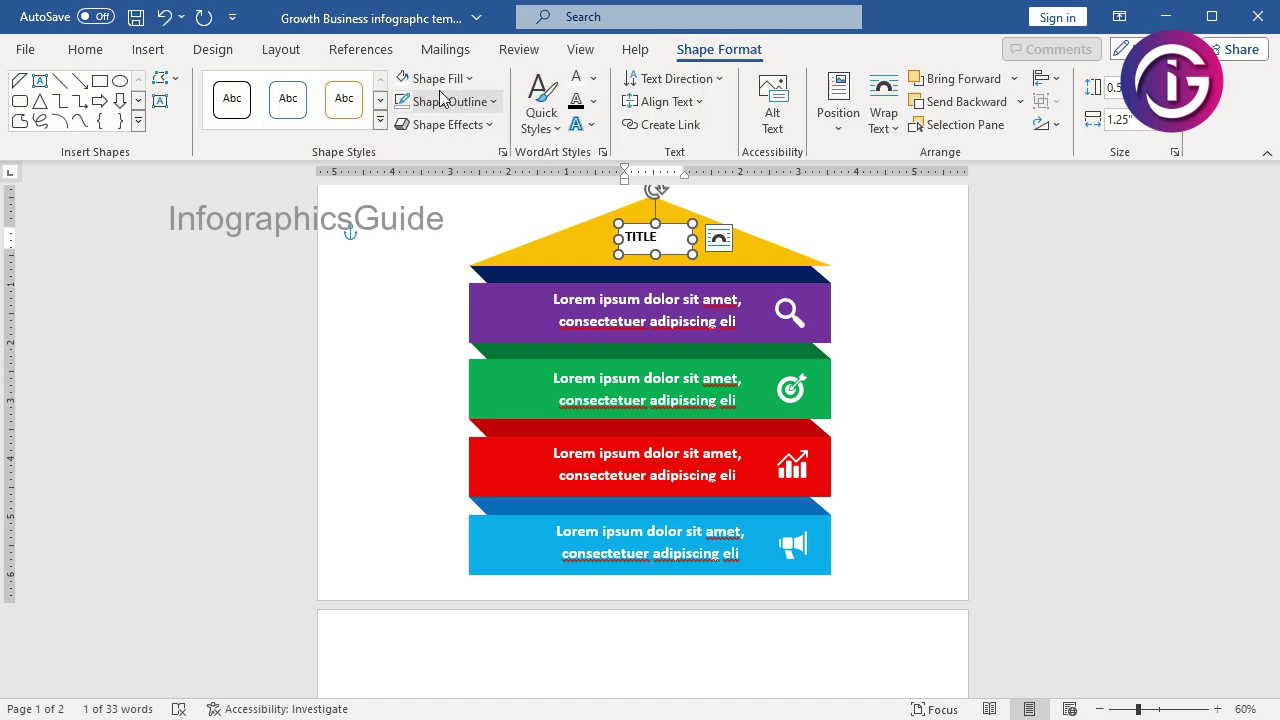
{"action": "left_click", "coordinate": [435, 78]}
{"action": "left_click", "coordinate": [475, 361]}
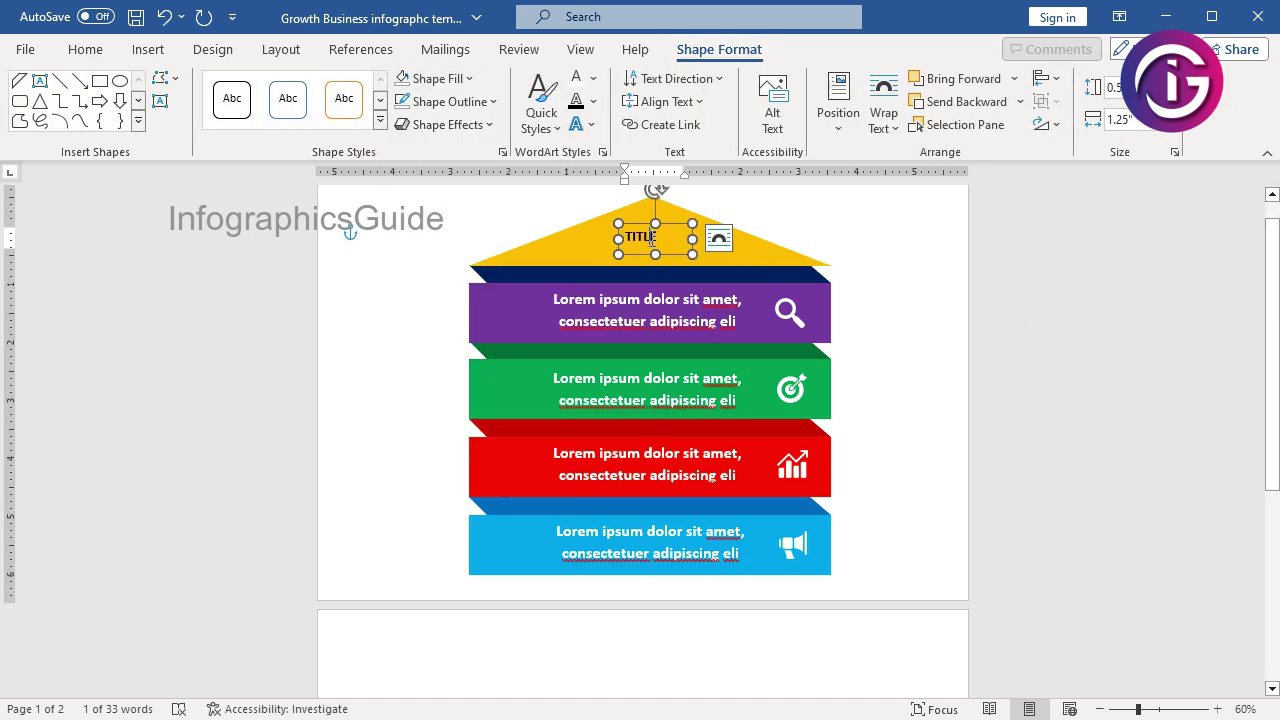
- Center the TITLE text and enlarge it to 28 pt
{"action": "left_click", "coordinate": [651, 237]}
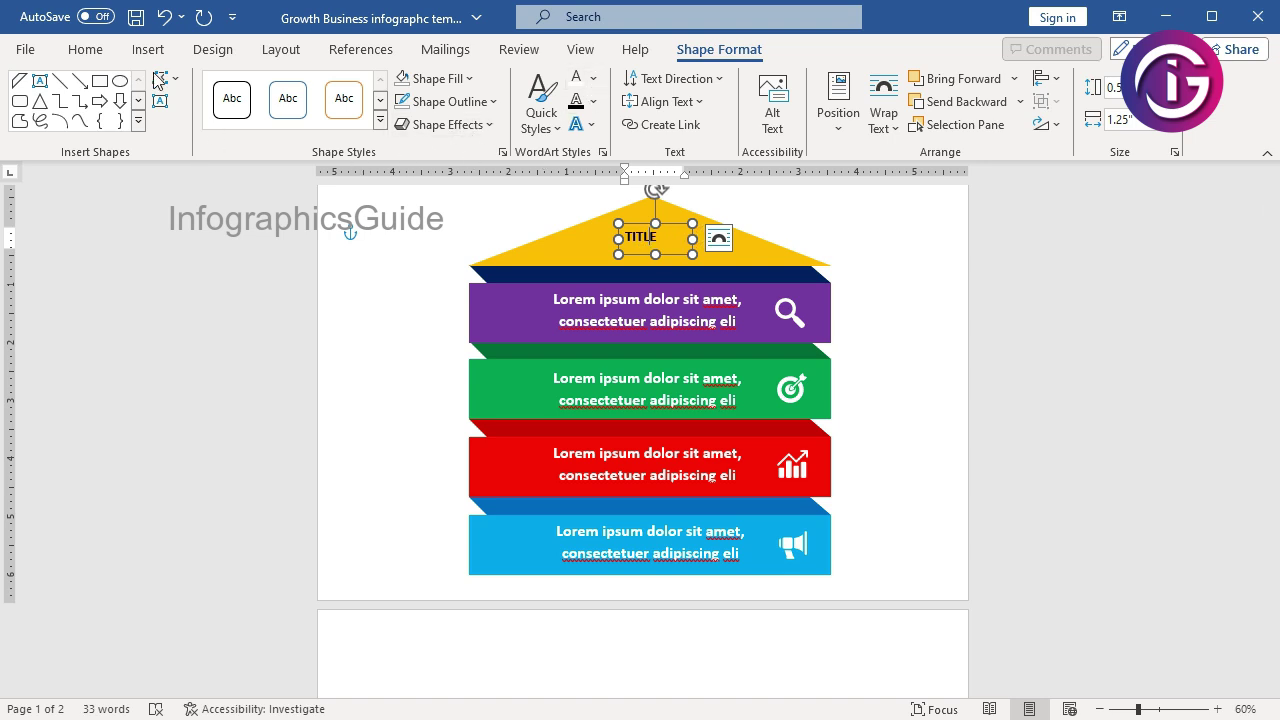
{"action": "left_click", "coordinate": [85, 49]}
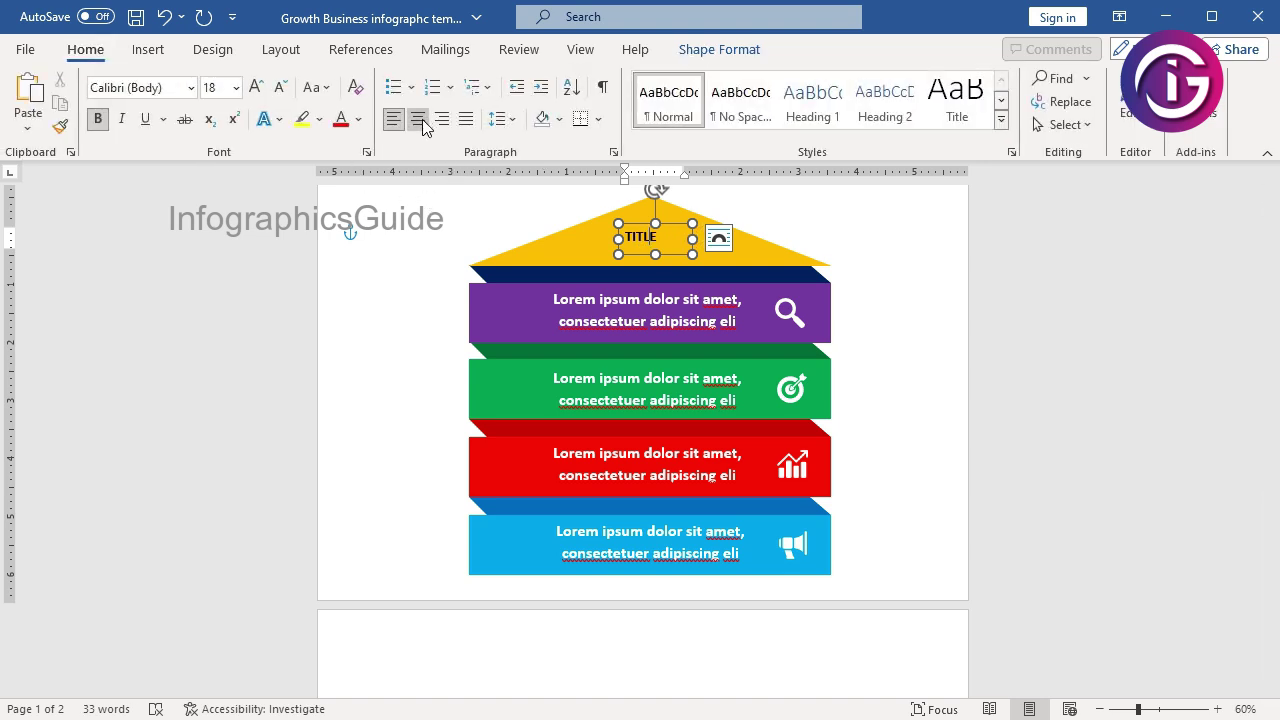
{"action": "left_click", "coordinate": [424, 125]}
{"action": "left_click", "coordinate": [236, 88]}
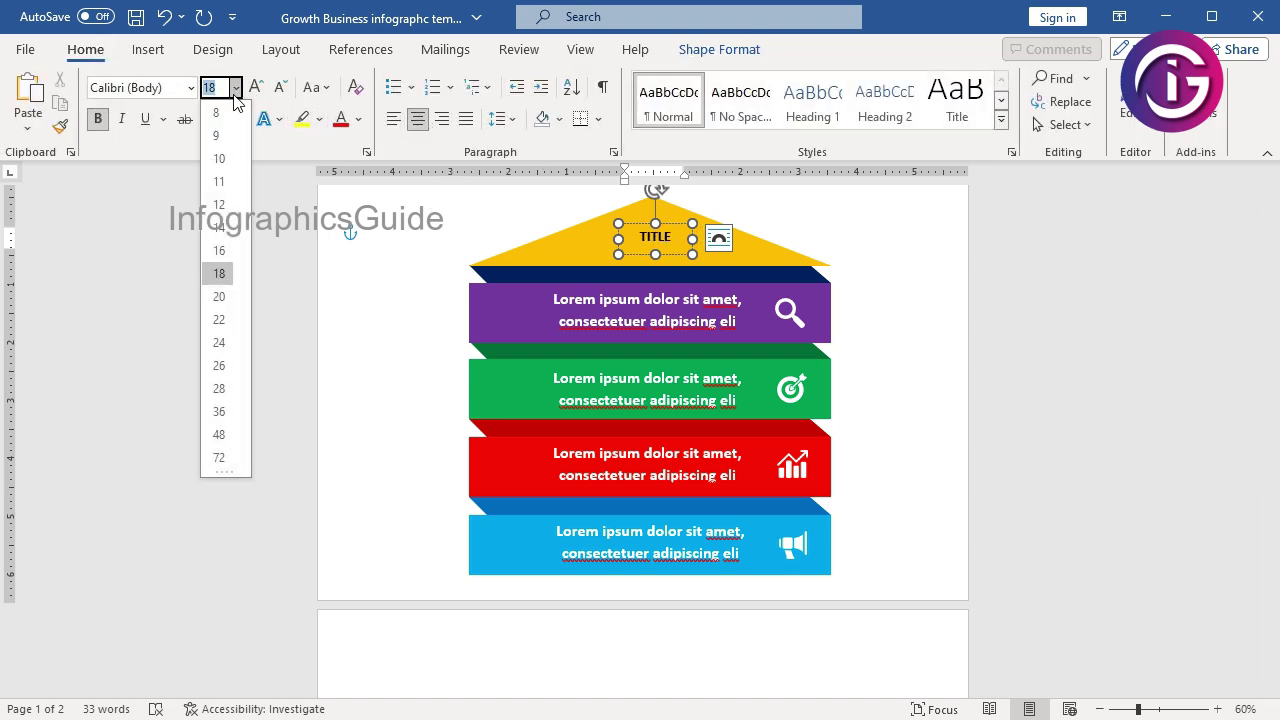
{"action": "left_click", "coordinate": [225, 389]}
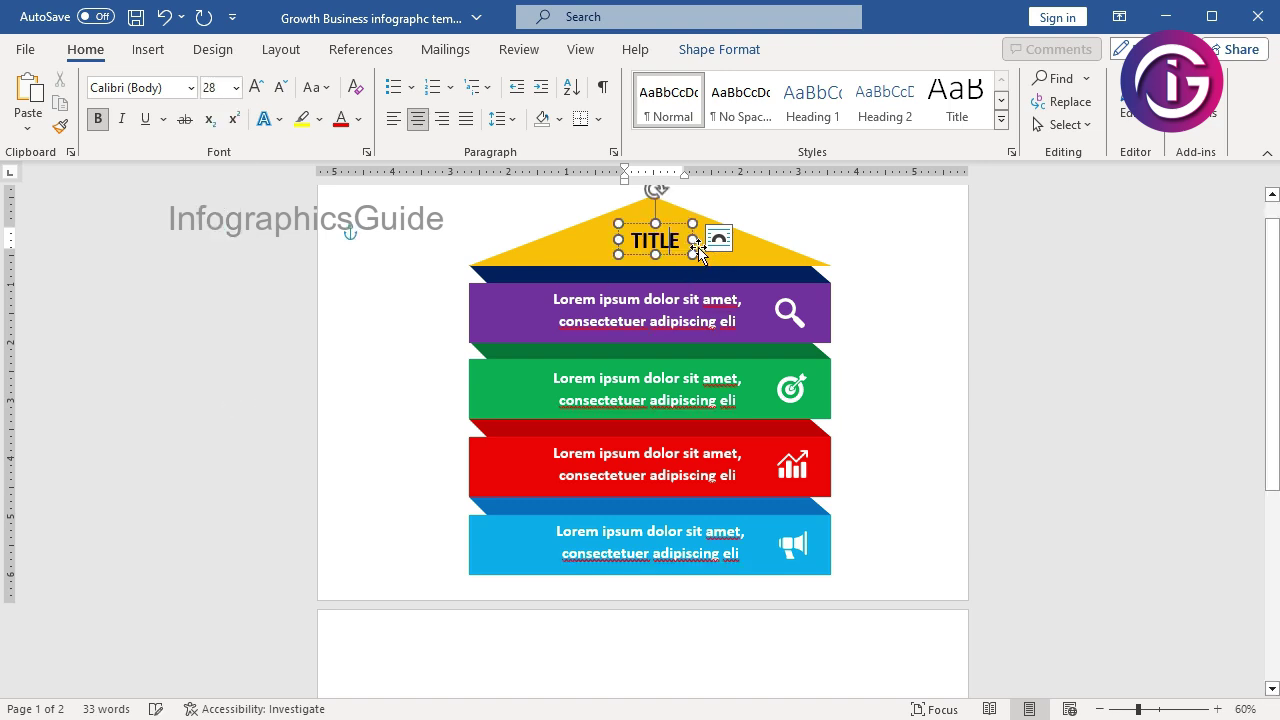
- Widen the TITLE box to fit the larger text and centre it within the roof
{"action": "left_click_drag", "start_coordinate": [694, 240], "coordinate": [709, 240]}
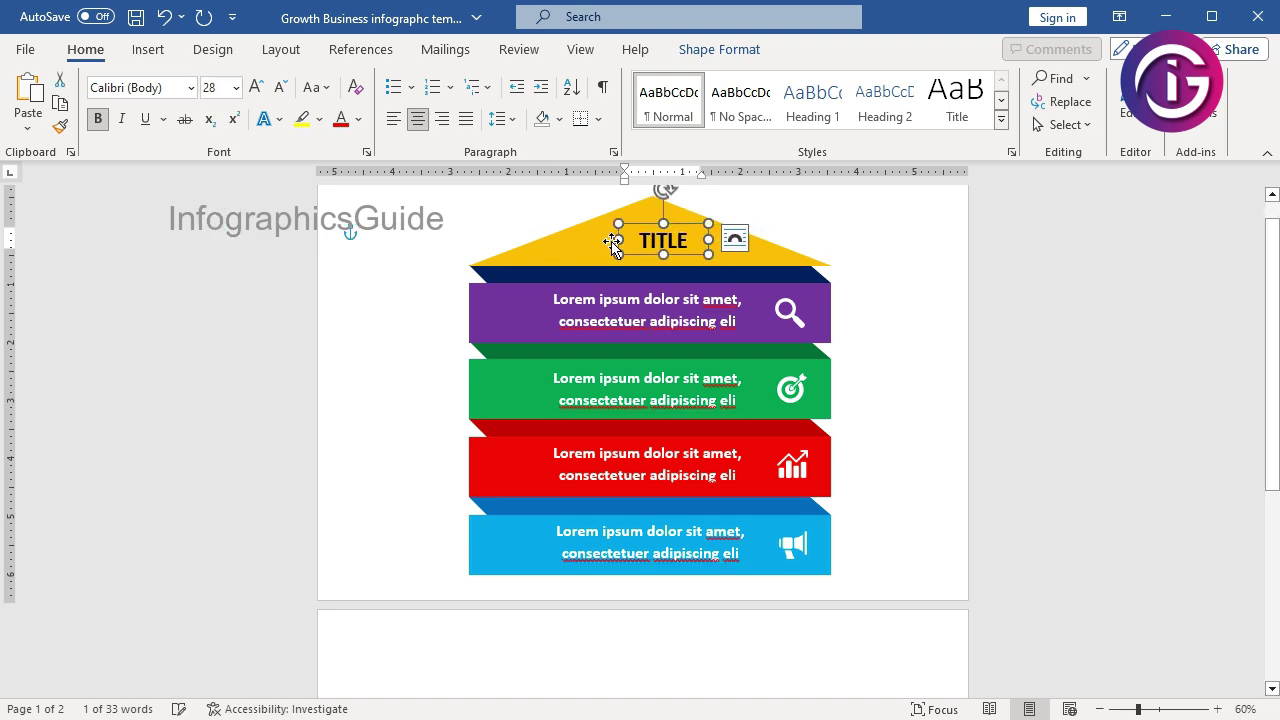
{"action": "left_click_drag", "start_coordinate": [611, 240], "coordinate": [597, 240]}
{"action": "left_click", "coordinate": [1014, 431]}
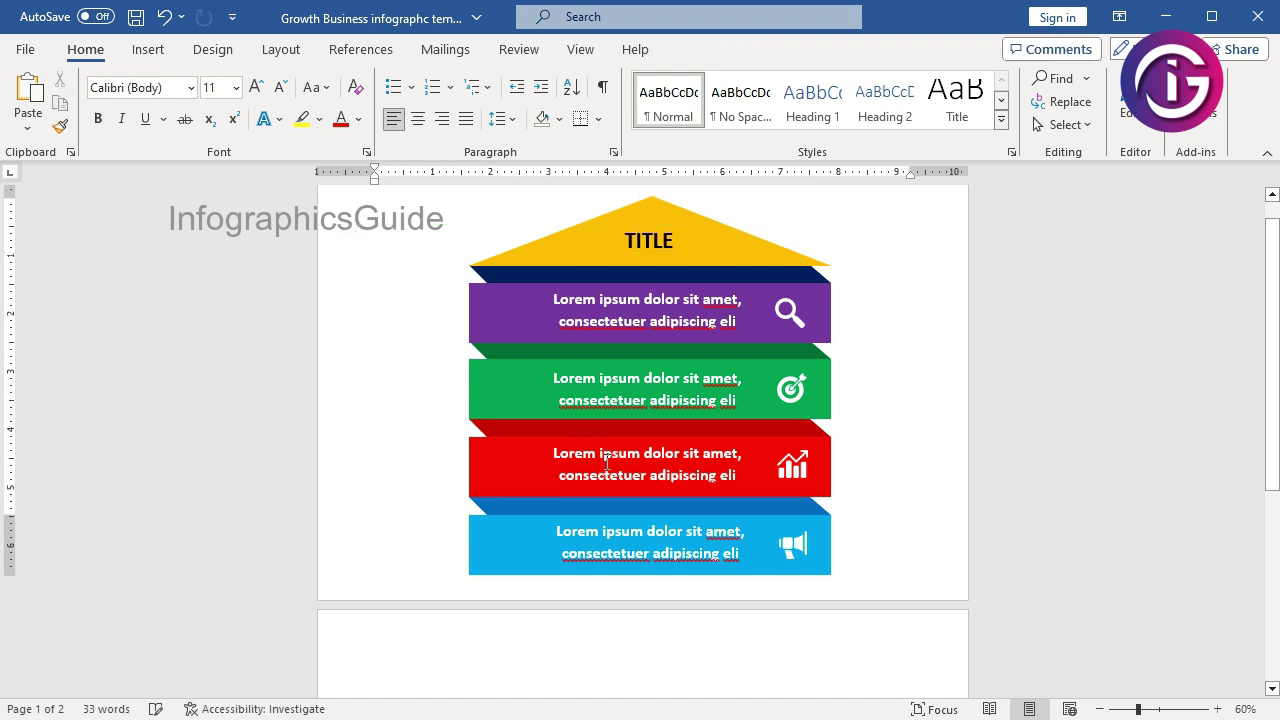
{"action": "scroll", "coordinate": [606, 458], "scroll_direction": "down", "scroll_amount": 2}
{"action": "scroll", "coordinate": [606, 460], "scroll_direction": "down", "scroll_amount": 4}
{"action": "scroll", "coordinate": [606, 463], "scroll_direction": "up", "scroll_amount": 2}
{"action": "scroll", "coordinate": [607, 463], "scroll_direction": "up", "scroll_amount": 4}
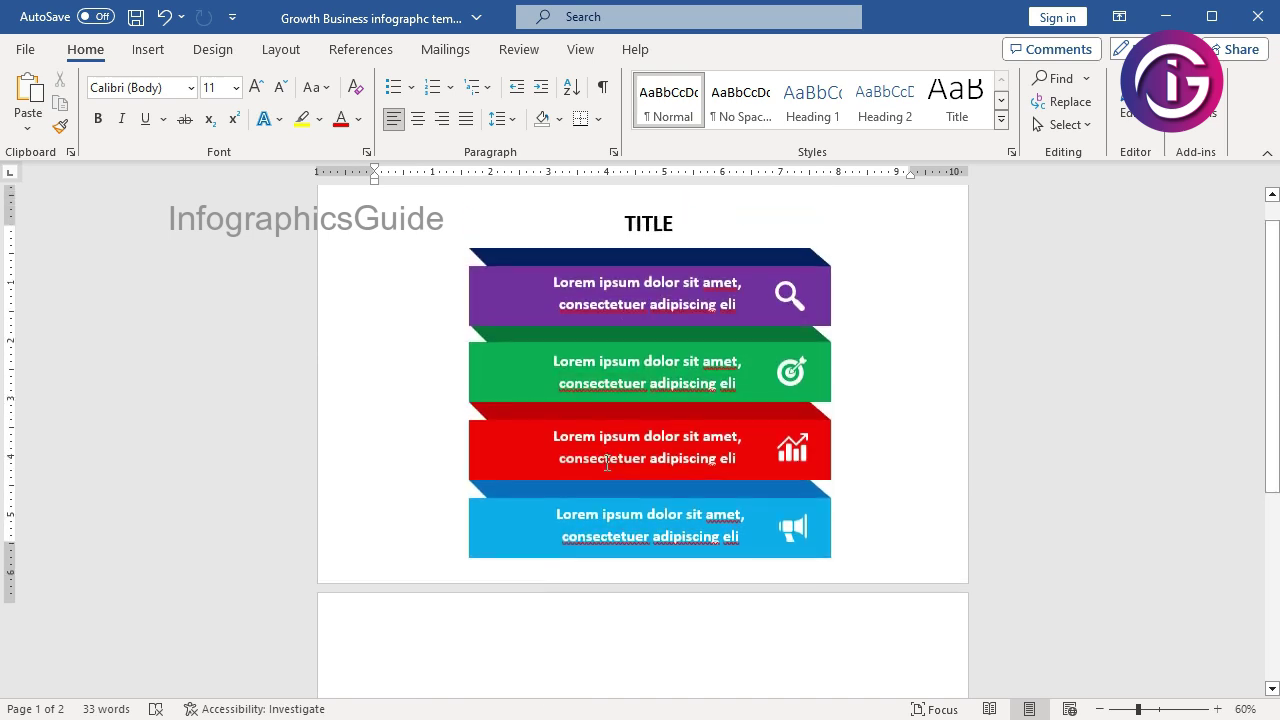
{"action": "left_click", "coordinate": [667, 240]}
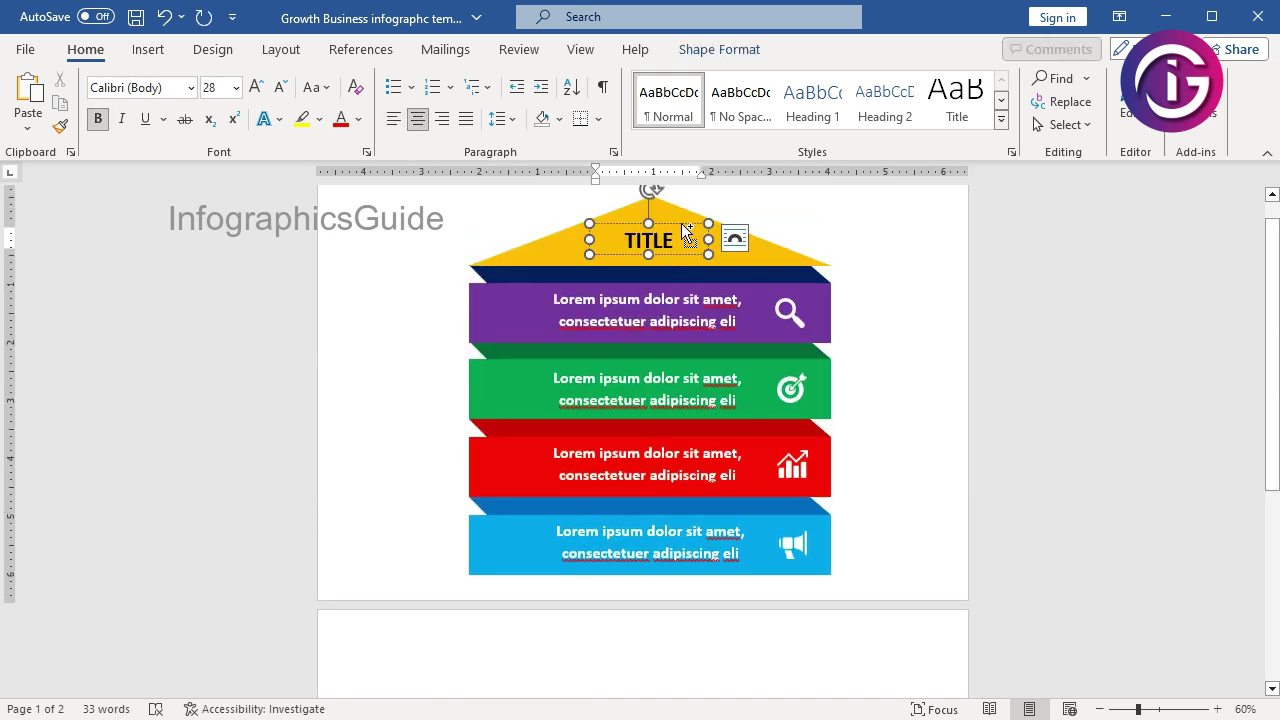
- Duplicate the TITLE box onto the purple strip and change it to a white '01'
{"action": "left_click_drag", "start_coordinate": [685, 232], "coordinate": [550, 309]}
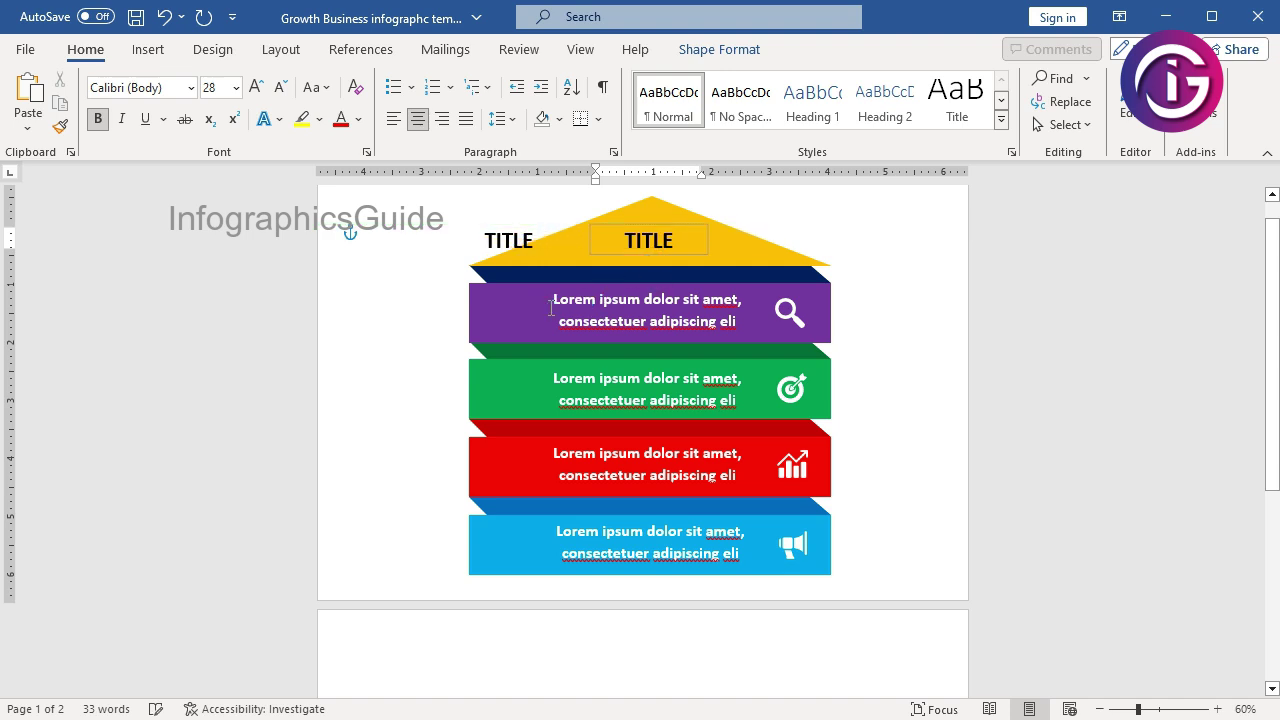
{"action": "left_click", "coordinate": [533, 230]}
{"action": "left_click_drag", "start_coordinate": [528, 272], "coordinate": [522, 344]}
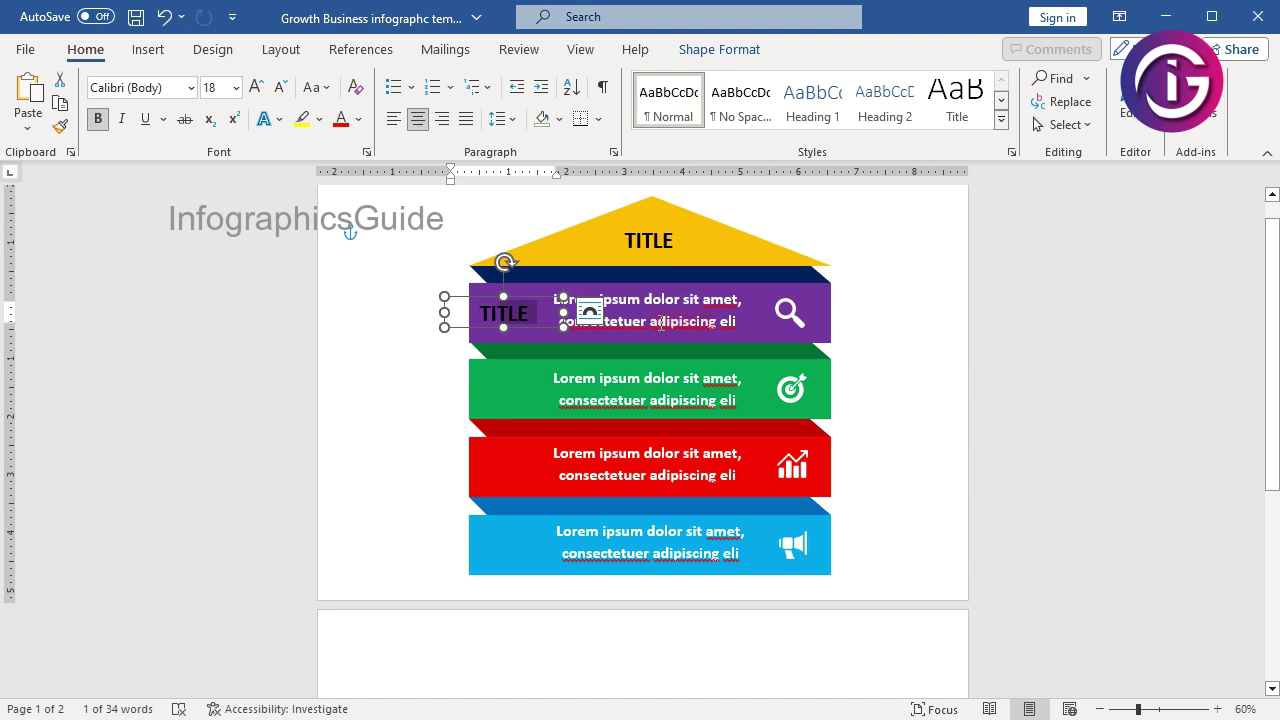
{"action": "type", "text": "01"}
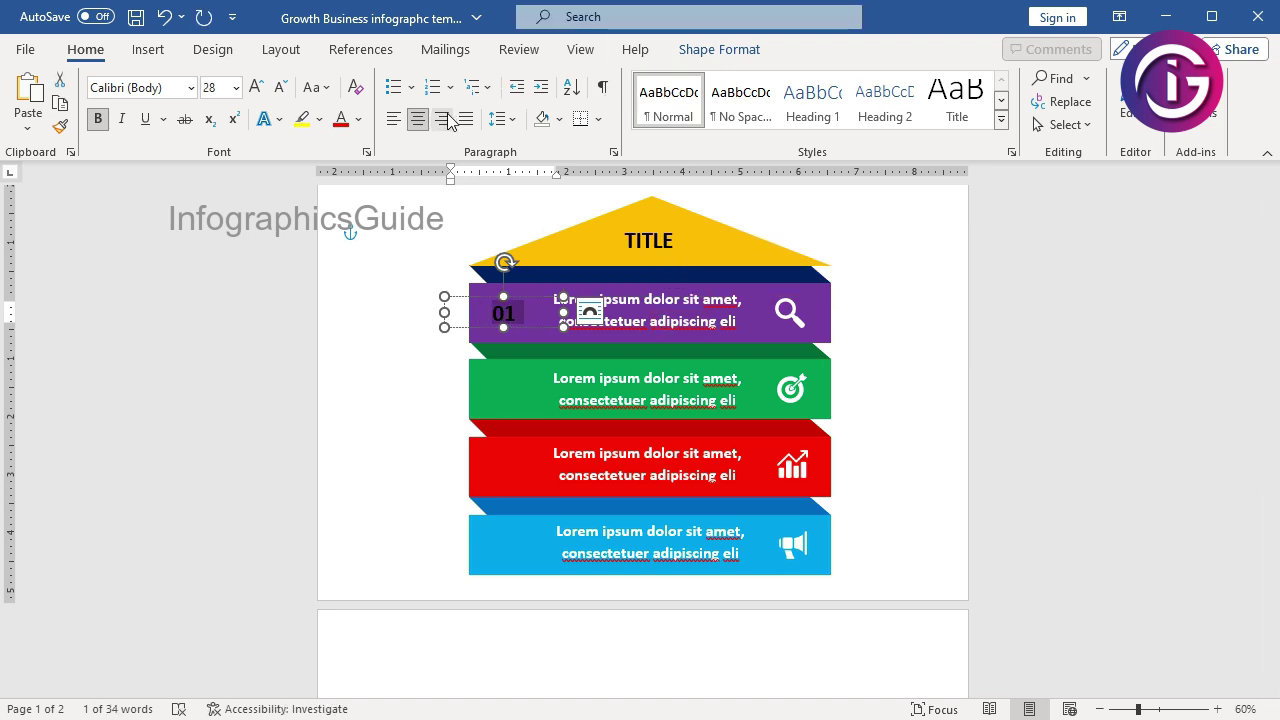
{"action": "left_click", "coordinate": [358, 119]}
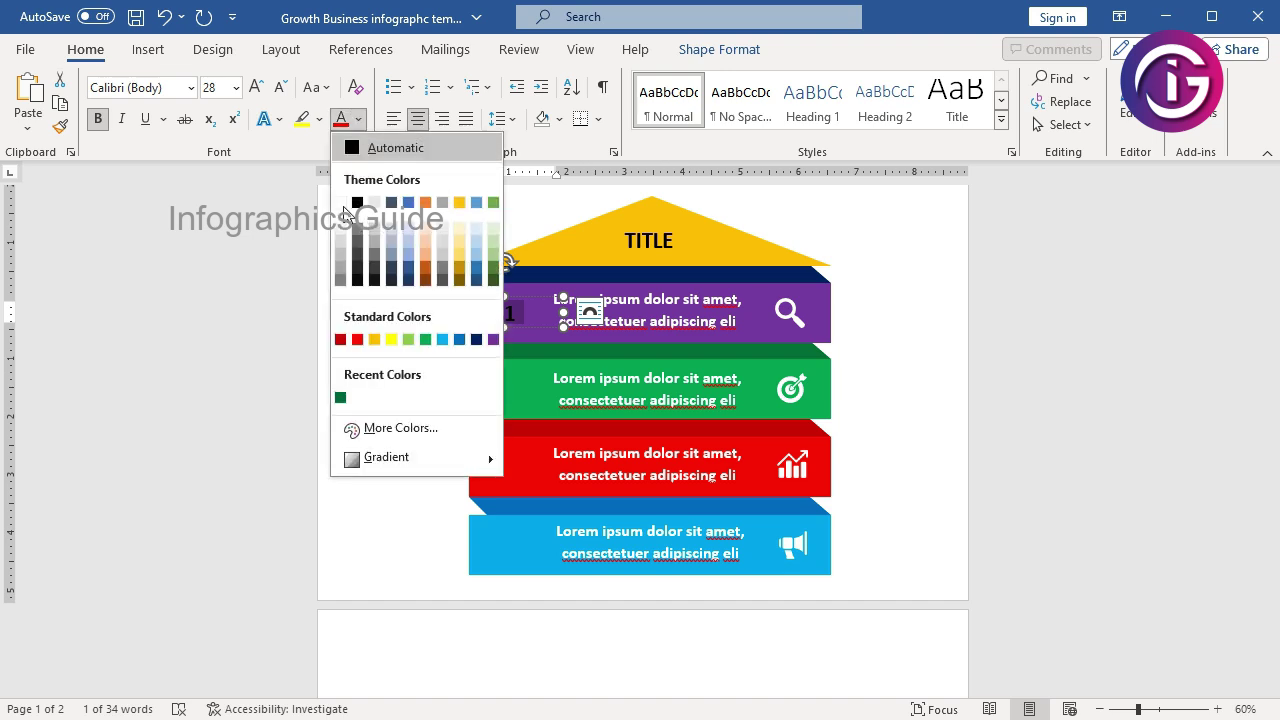
{"action": "left_click", "coordinate": [341, 203]}
{"action": "left_click", "coordinate": [483, 464]}
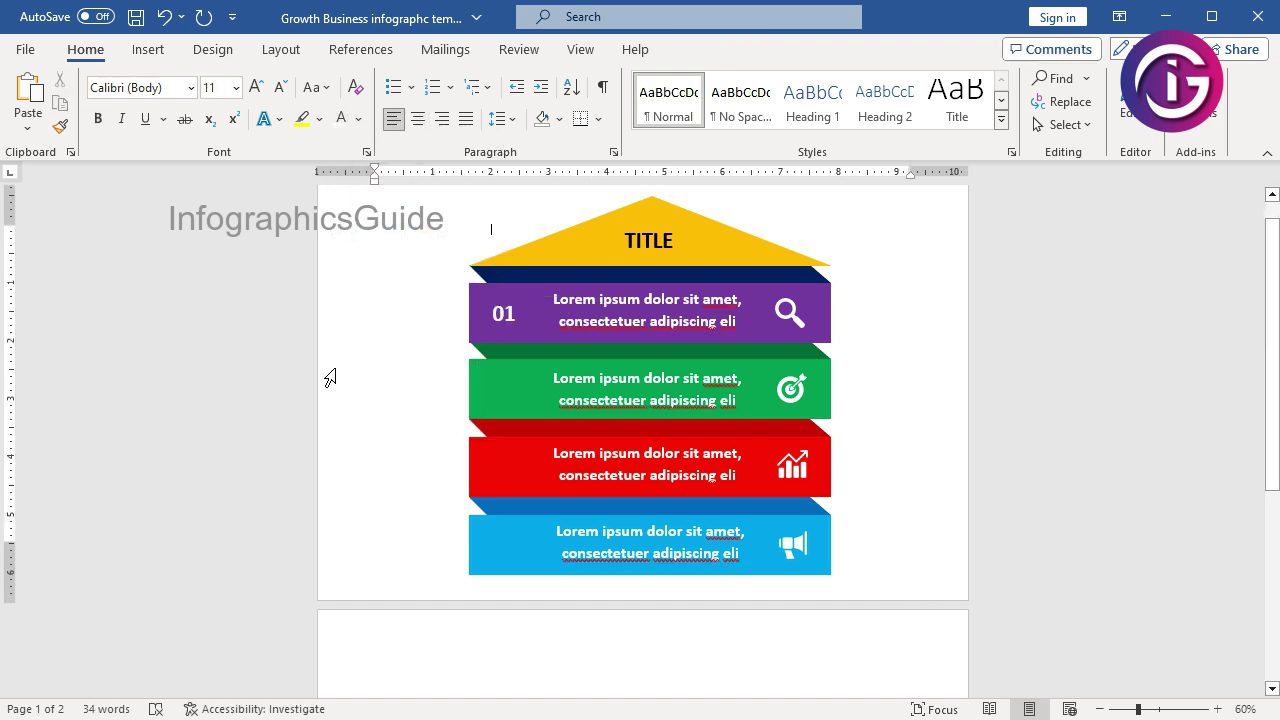
- Set the 01 to 36 pt, fit its box to the number, and copy it onto the green strip
{"action": "double_click", "coordinate": [538, 320]}
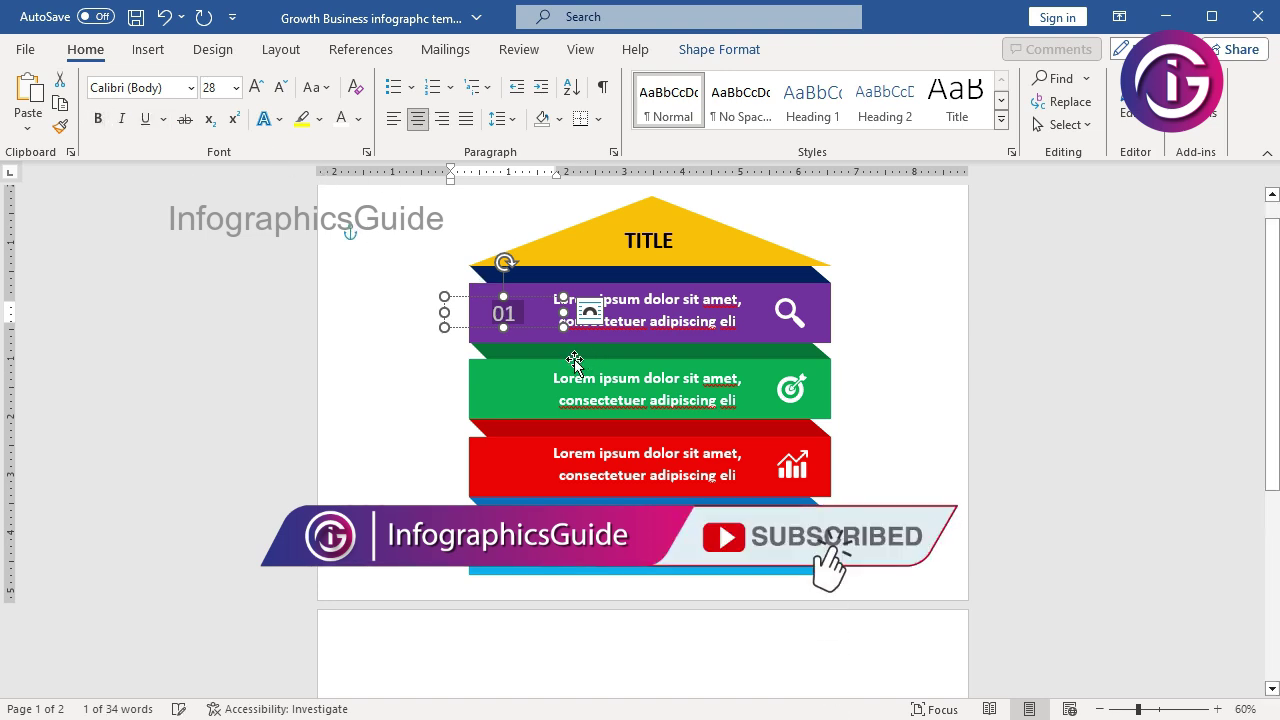
{"action": "left_click", "coordinate": [236, 88]}
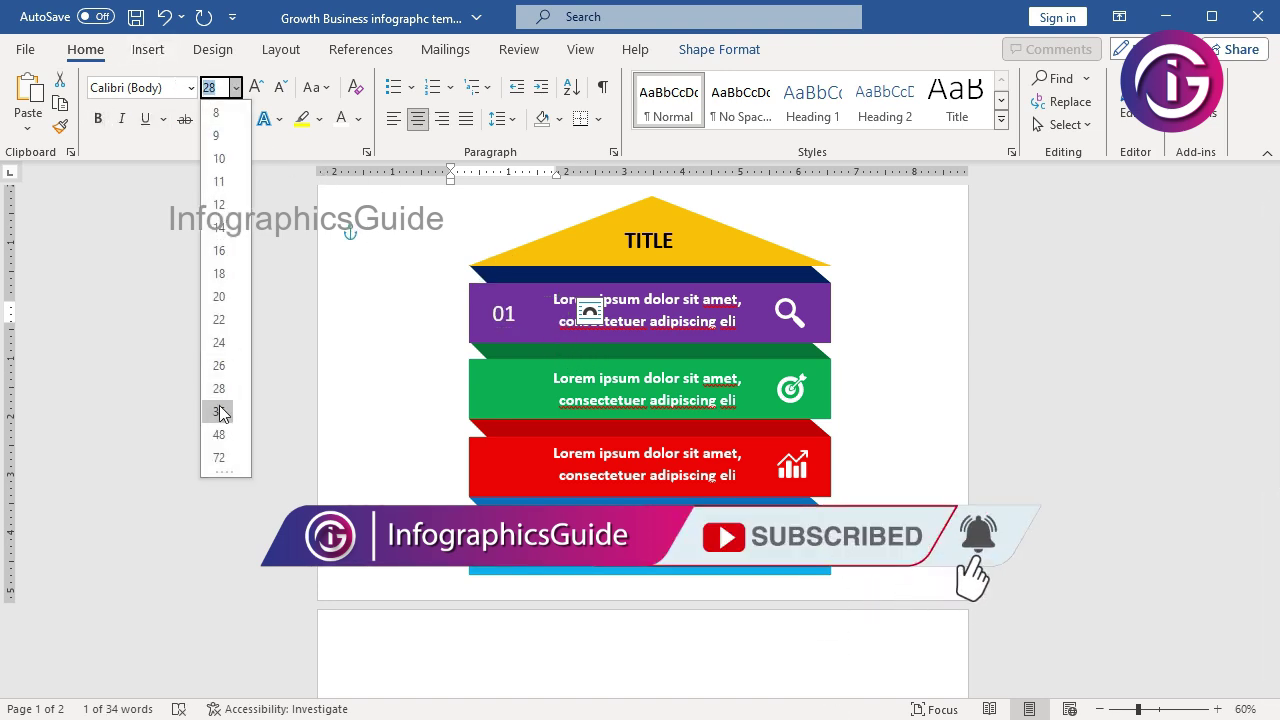
{"action": "left_click", "coordinate": [219, 411]}
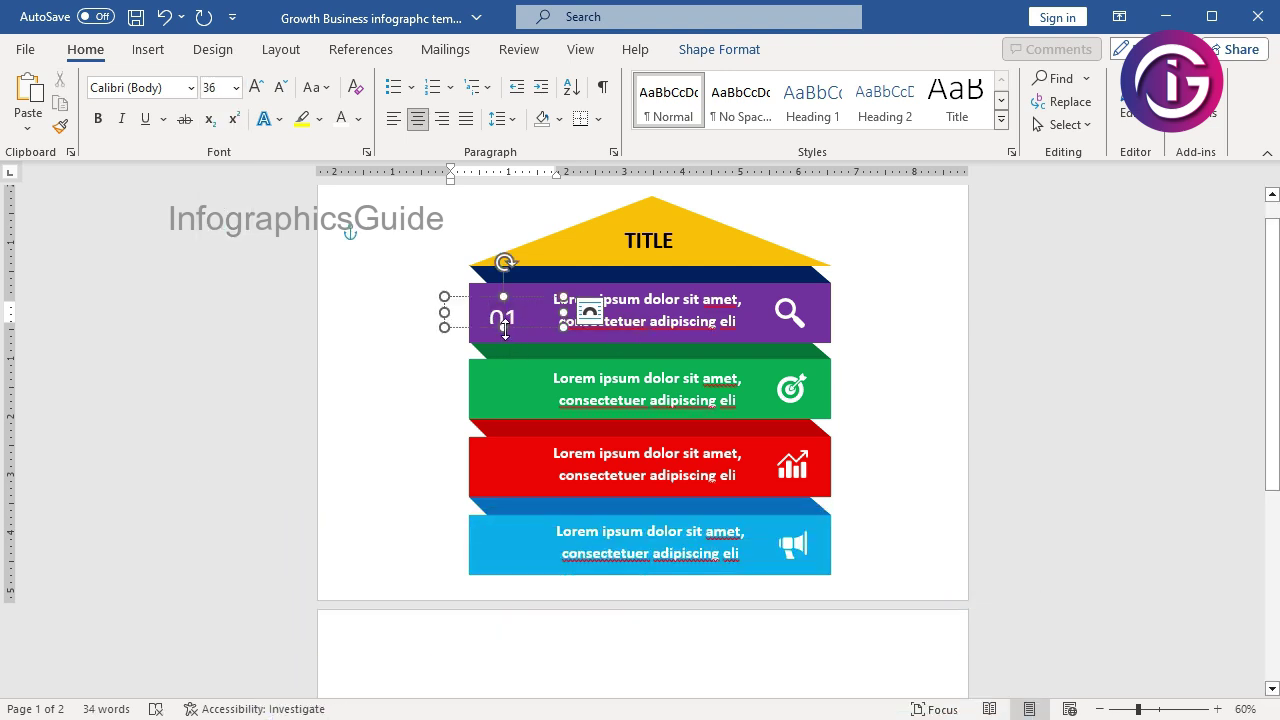
{"action": "mouse_move", "coordinate": [444, 327]}
{"action": "left_mouse_down"}
{"action": "mouse_move", "coordinate": [446, 353]}
{"action": "mouse_move", "coordinate": [475, 341]}
{"action": "left_mouse_up"}
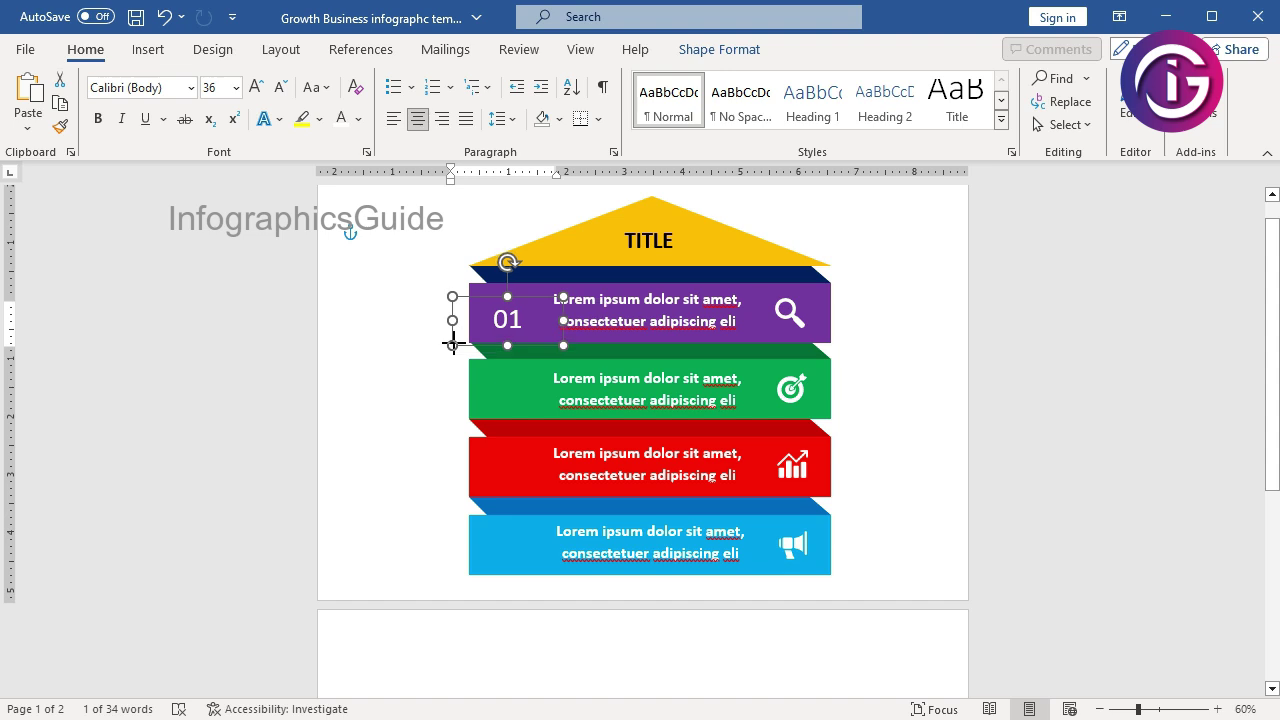
{"action": "left_click_drag", "start_coordinate": [558, 319], "coordinate": [541, 319]}
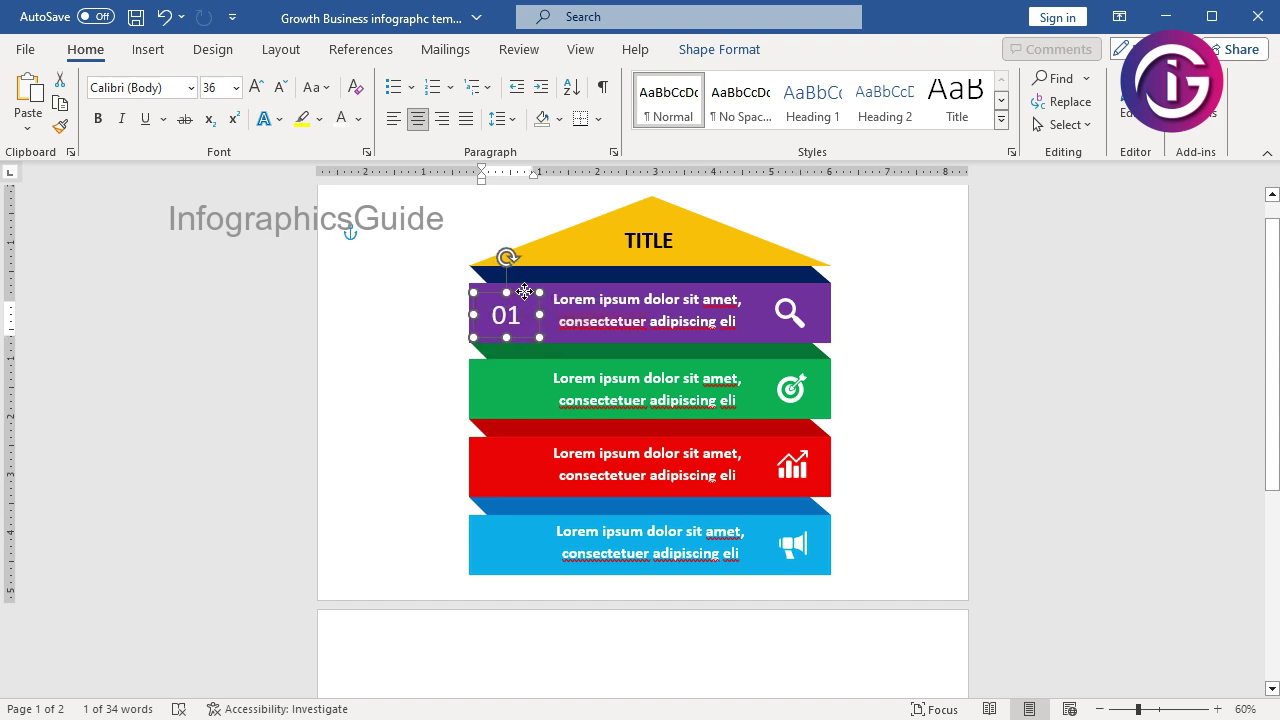
{"action": "left_click_drag", "start_coordinate": [527, 302], "coordinate": [526, 370]}
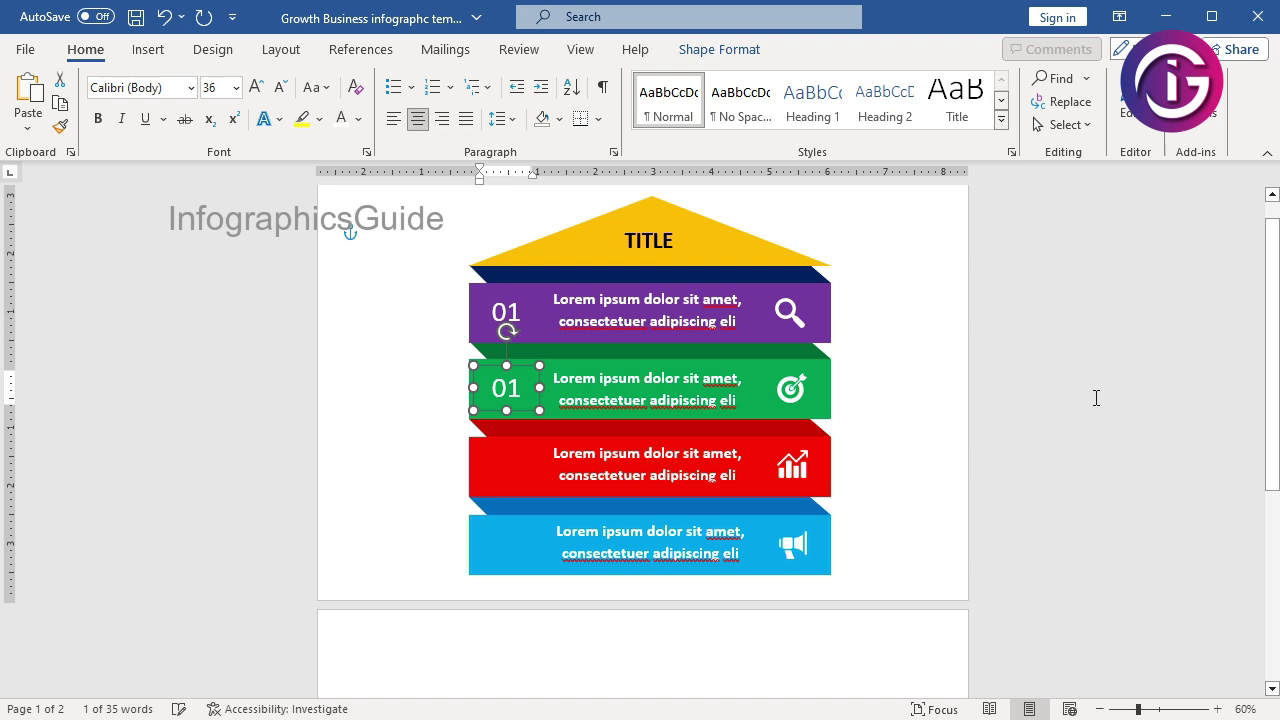
- Copy the 01 label onto the red and blue strips, nudging each copy into alignment
{"action": "key", "text": "ctrl+Down"}
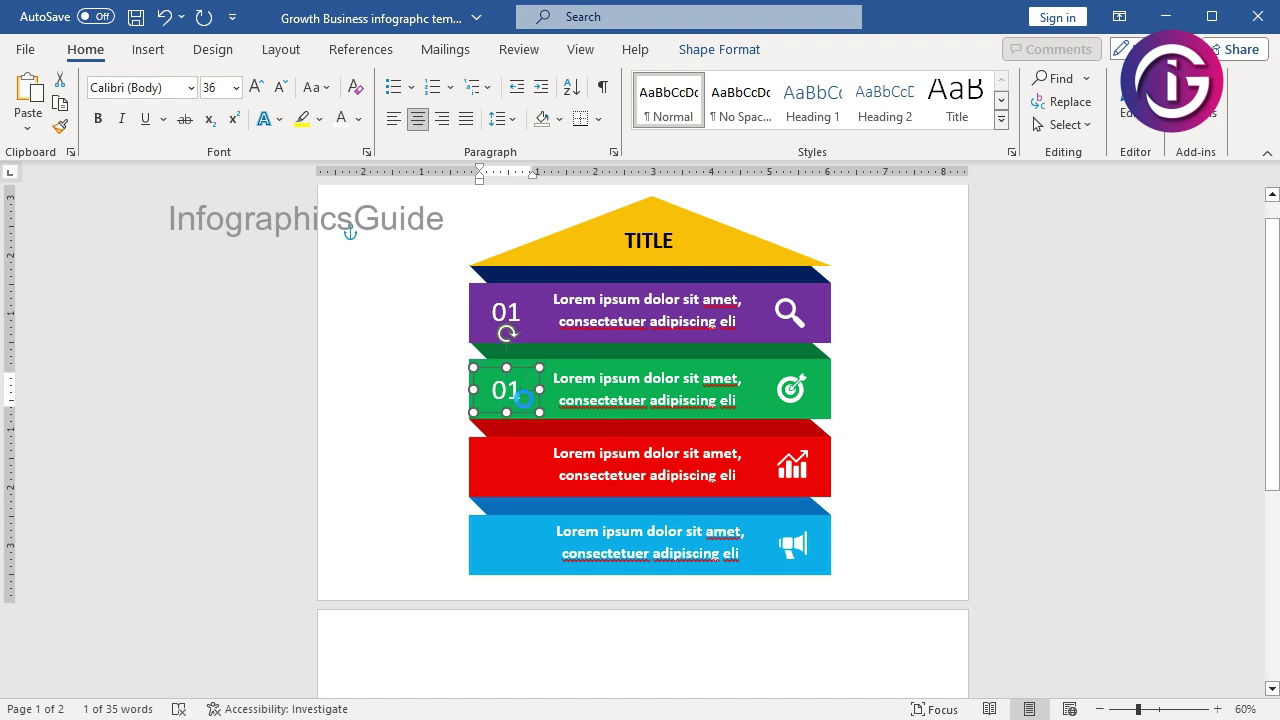
{"action": "left_click_drag", "start_coordinate": [526, 380], "coordinate": [518, 447]}
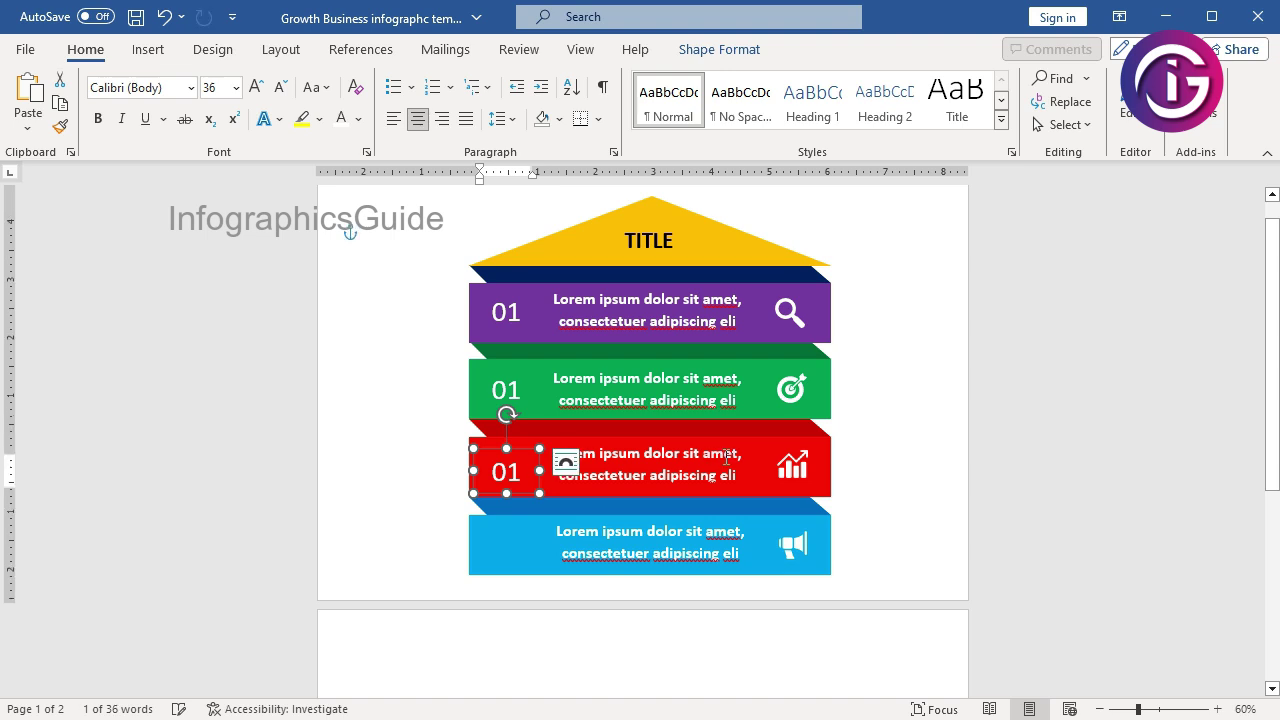
{"action": "key", "text": "ctrl+Up"}
{"action": "key", "text": "ctrl+Up"}
{"action": "key", "text": "ctrl+Up"}
{"action": "key", "text": "ctrl+Up"}
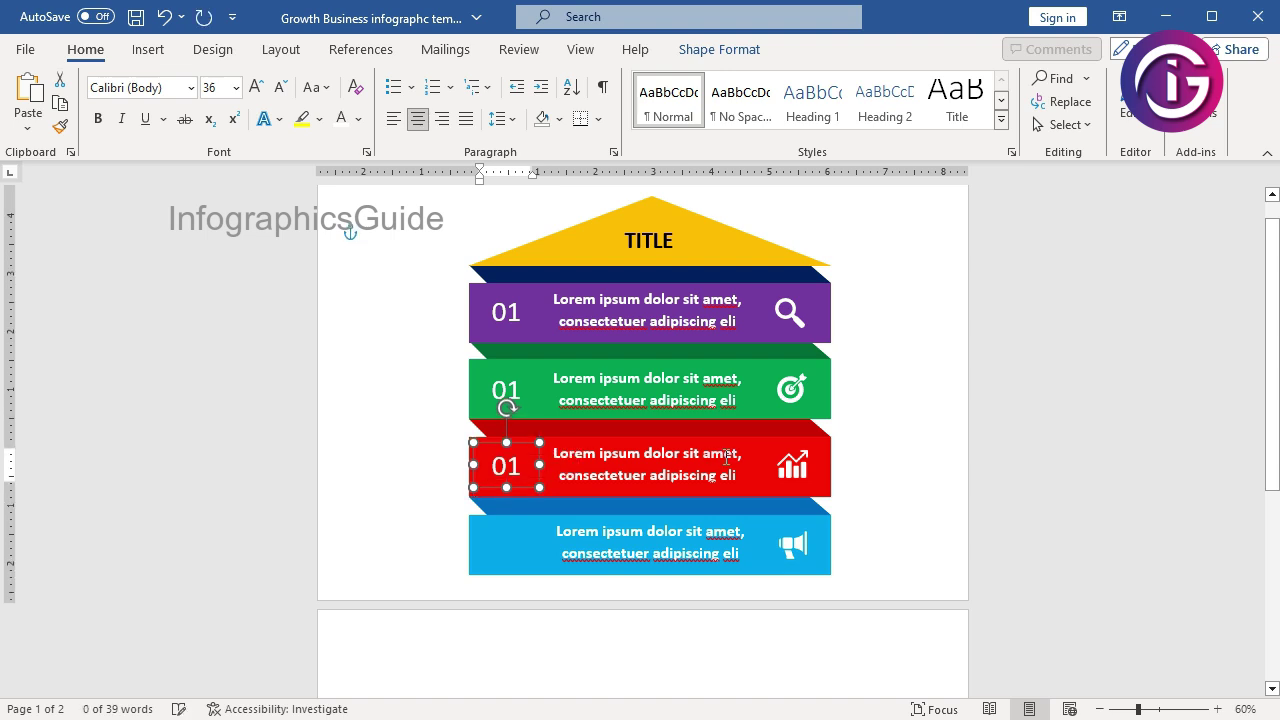
{"action": "left_click", "coordinate": [535, 445]}
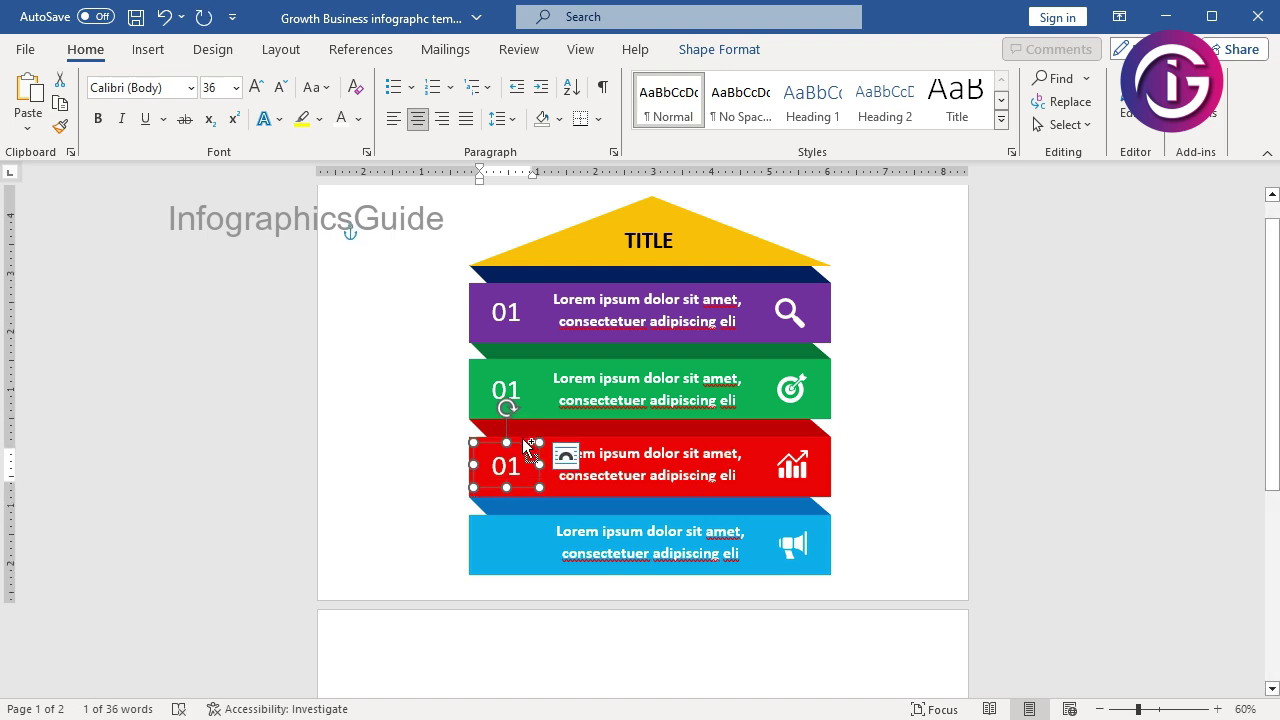
{"action": "left_click_drag", "start_coordinate": [527, 448], "coordinate": [527, 504]}
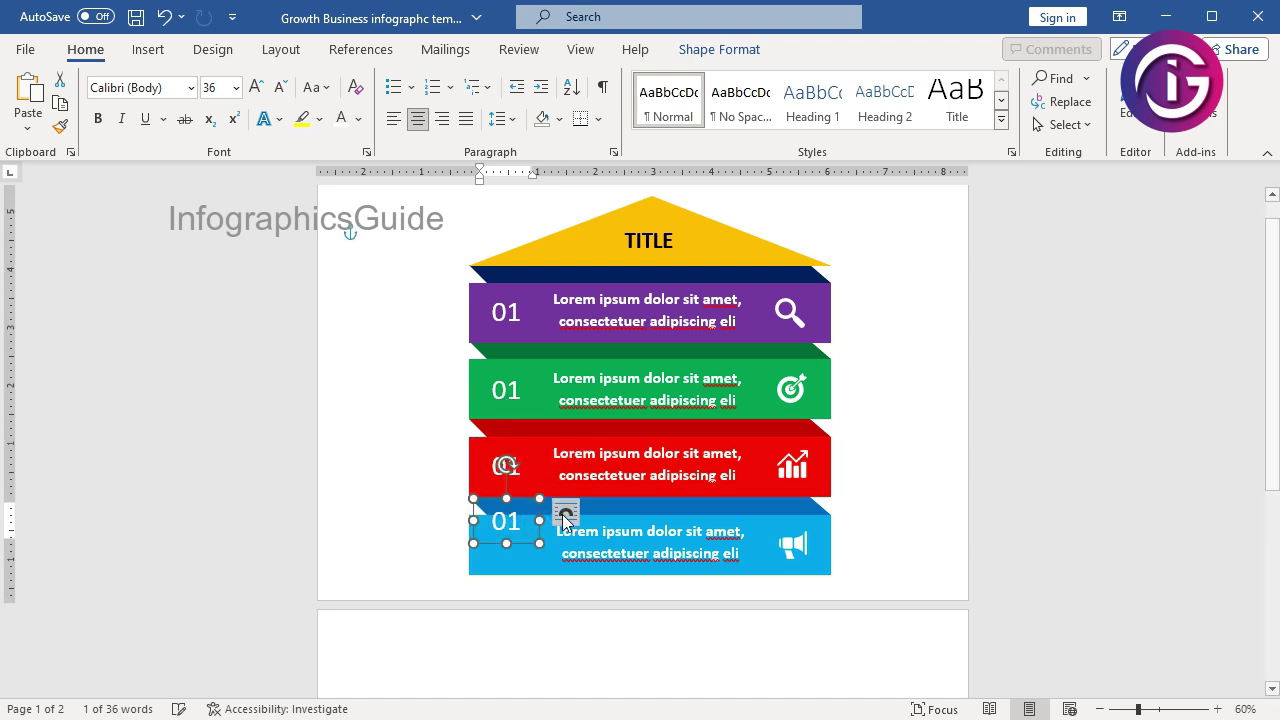
{"action": "left_click", "coordinate": [565, 514]}
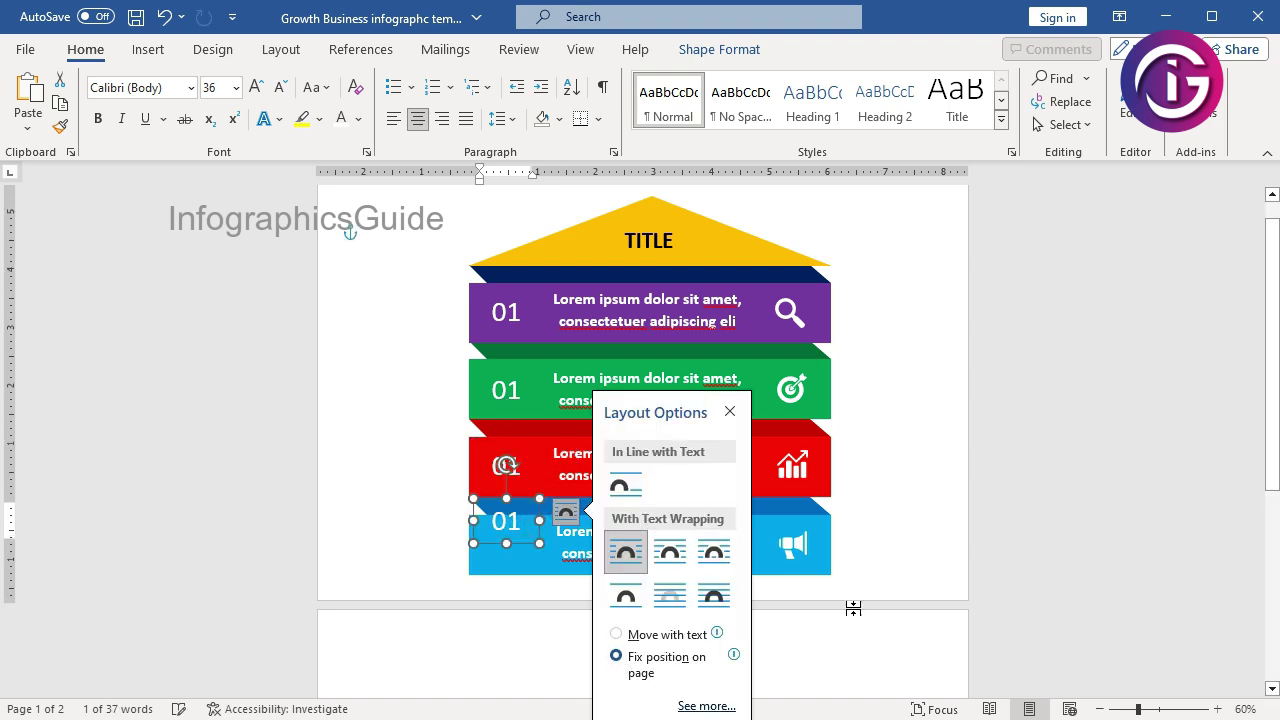
{"action": "key", "text": "Escape"}
{"action": "key", "text": "Down"}
{"action": "key", "text": "Down"}
{"action": "key", "text": "Down"}
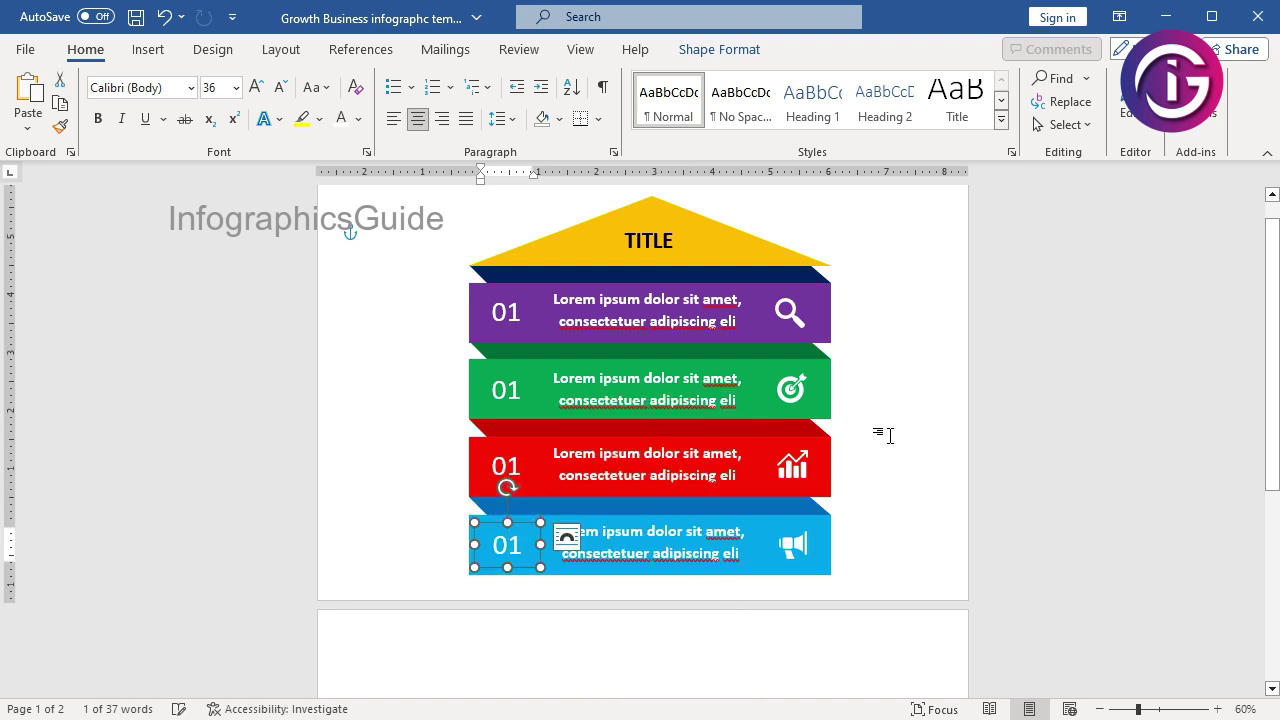
{"action": "key", "text": "Escape"}
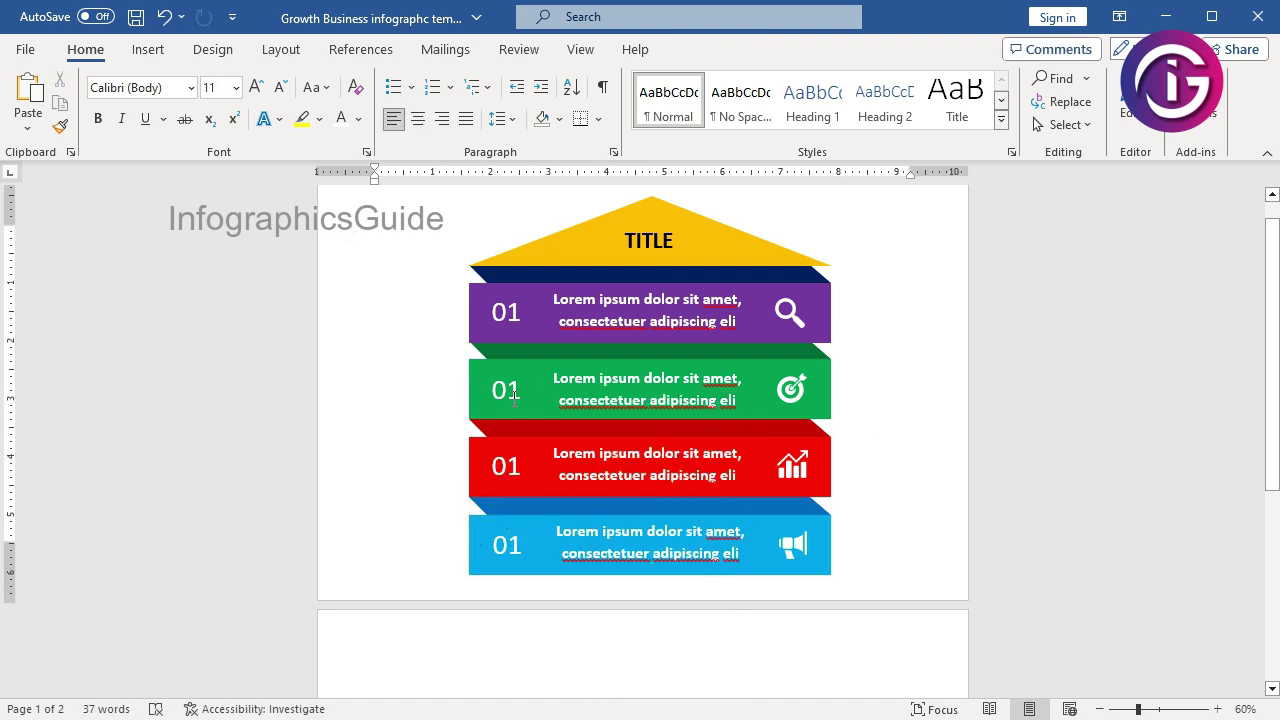
- Replace the 01 on the green, red and blue strips with 02, 03 and 04
{"action": "left_click", "coordinate": [514, 394]}
{"action": "double_click", "coordinate": [513, 390]}
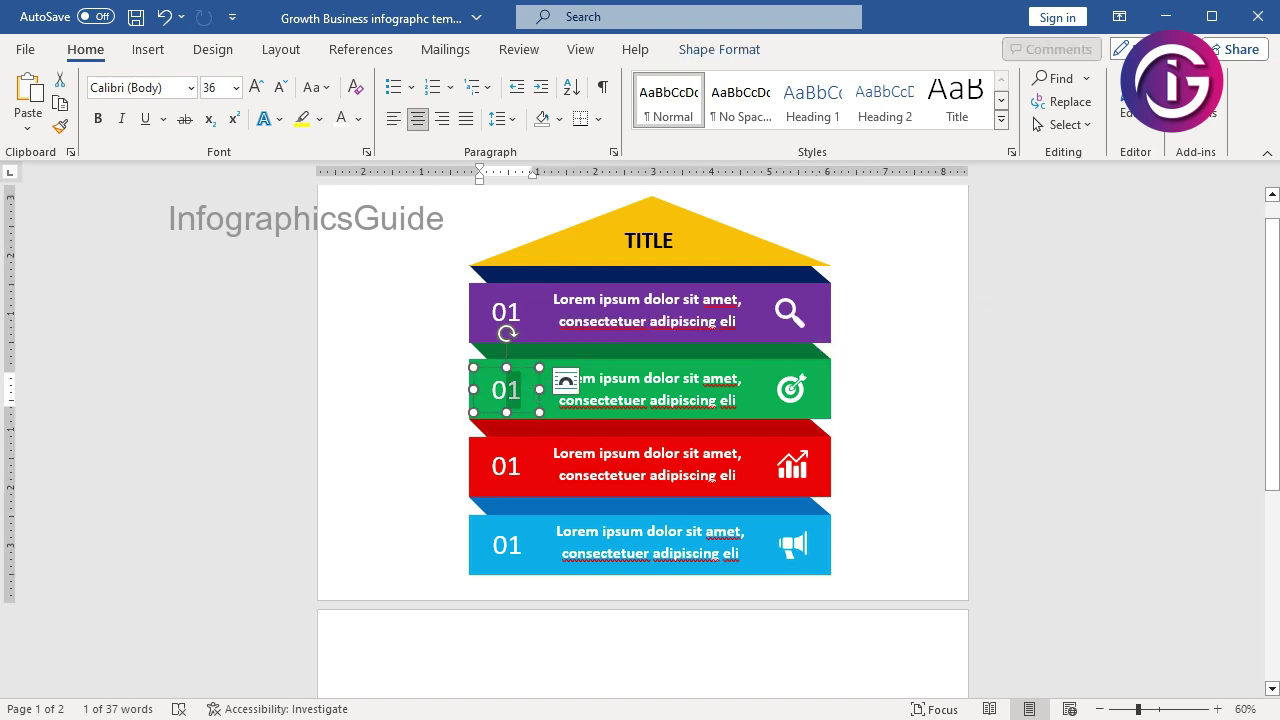
{"action": "type", "text": "02"}
{"action": "left_click", "coordinate": [514, 465]}
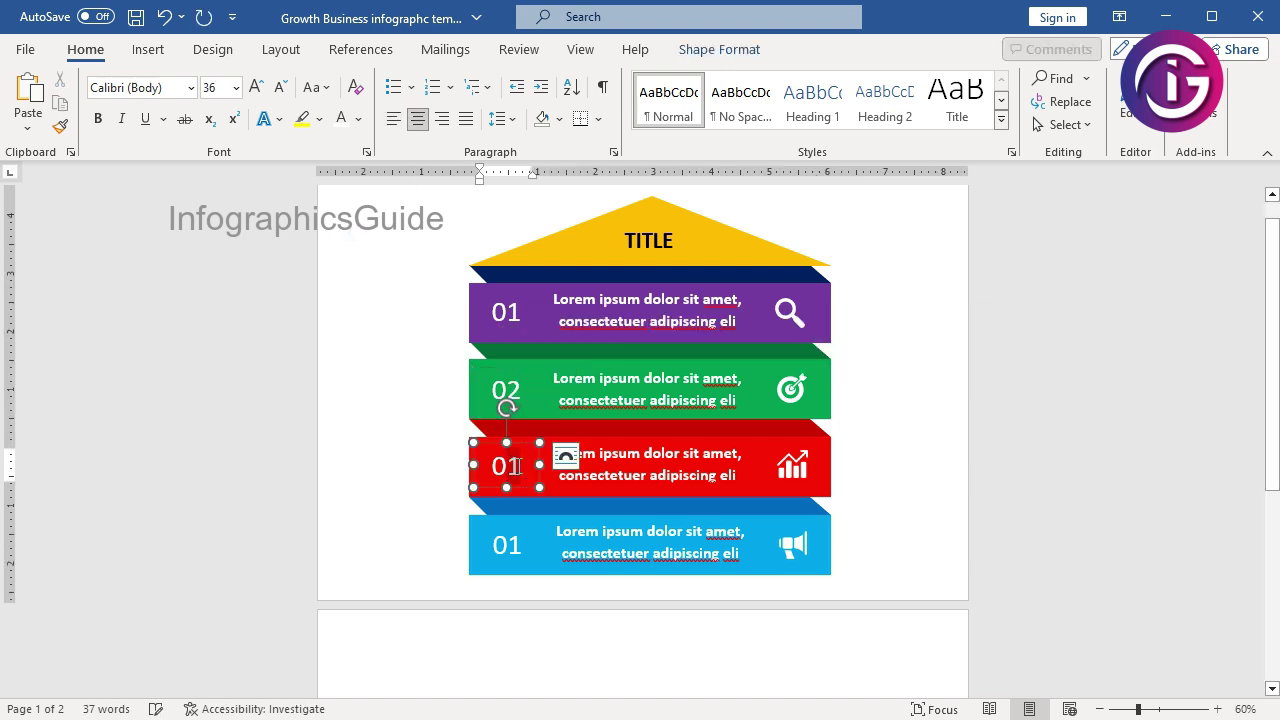
{"action": "double_click", "coordinate": [517, 466]}
{"action": "type", "text": "03"}
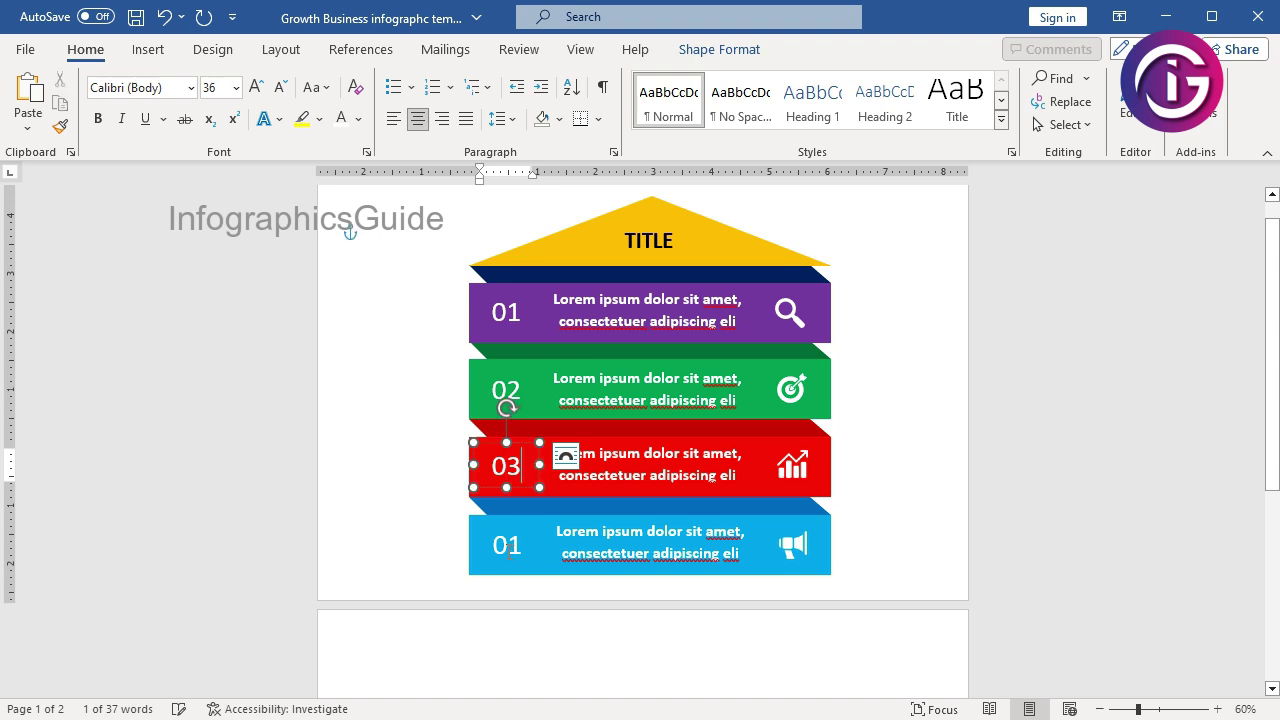
{"action": "left_click", "coordinate": [512, 546]}
{"action": "left_click", "coordinate": [523, 545]}
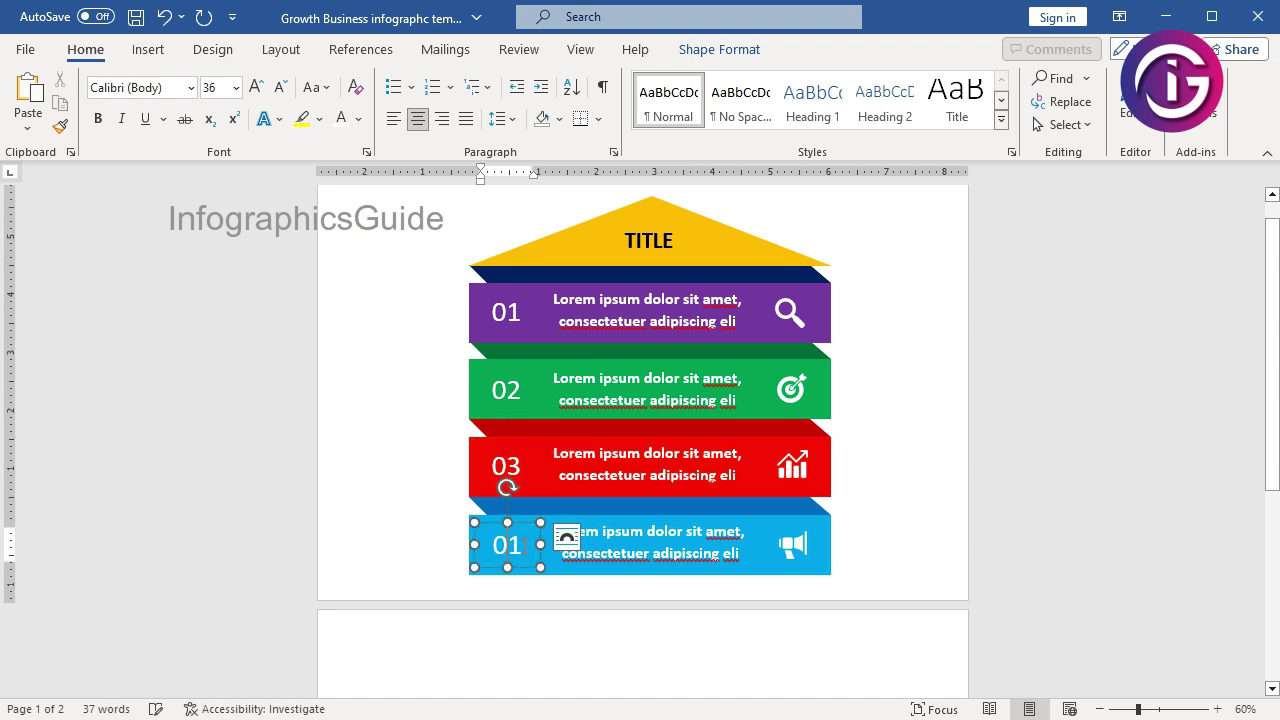
{"action": "double_click", "coordinate": [515, 545]}
{"action": "type", "text": "04"}
{"action": "left_click", "coordinate": [898, 440]}
{"action": "scroll", "coordinate": [900, 480], "scroll_direction": "up", "scroll_amount": 1, "text": "ctrl"}
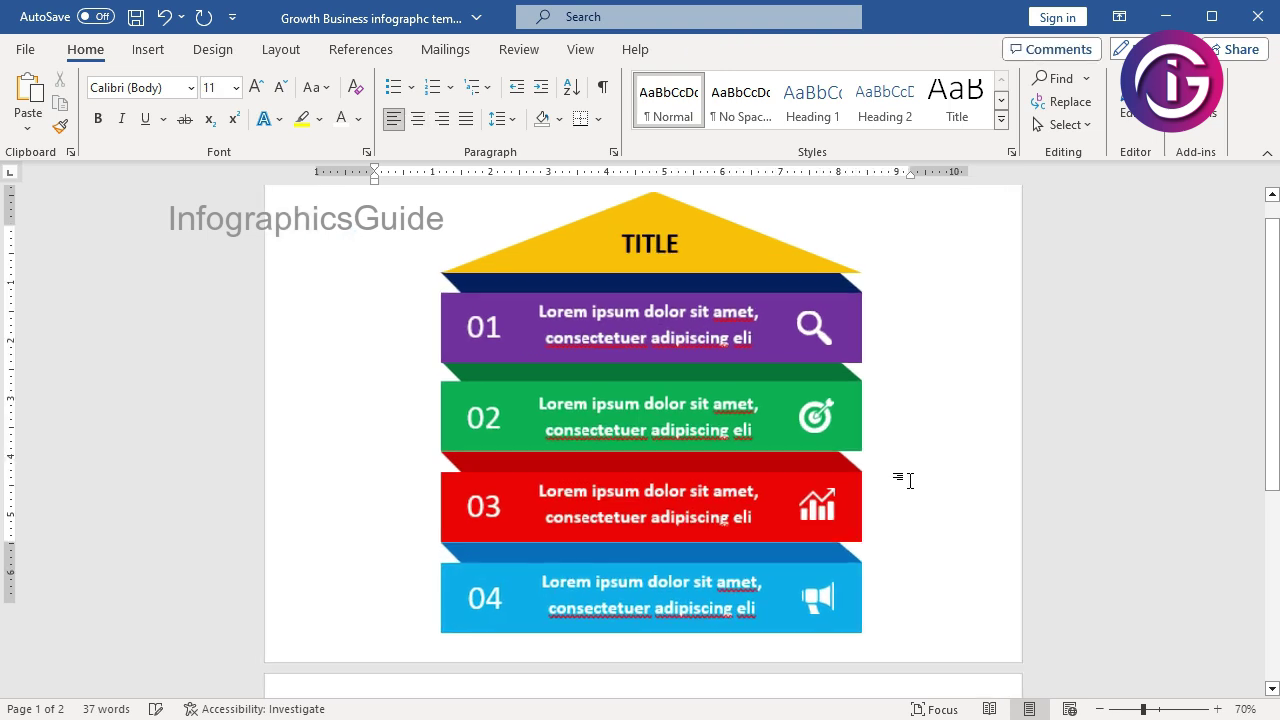
{"action": "scroll", "coordinate": [1077, 513], "scroll_direction": "down", "scroll_amount": 1}
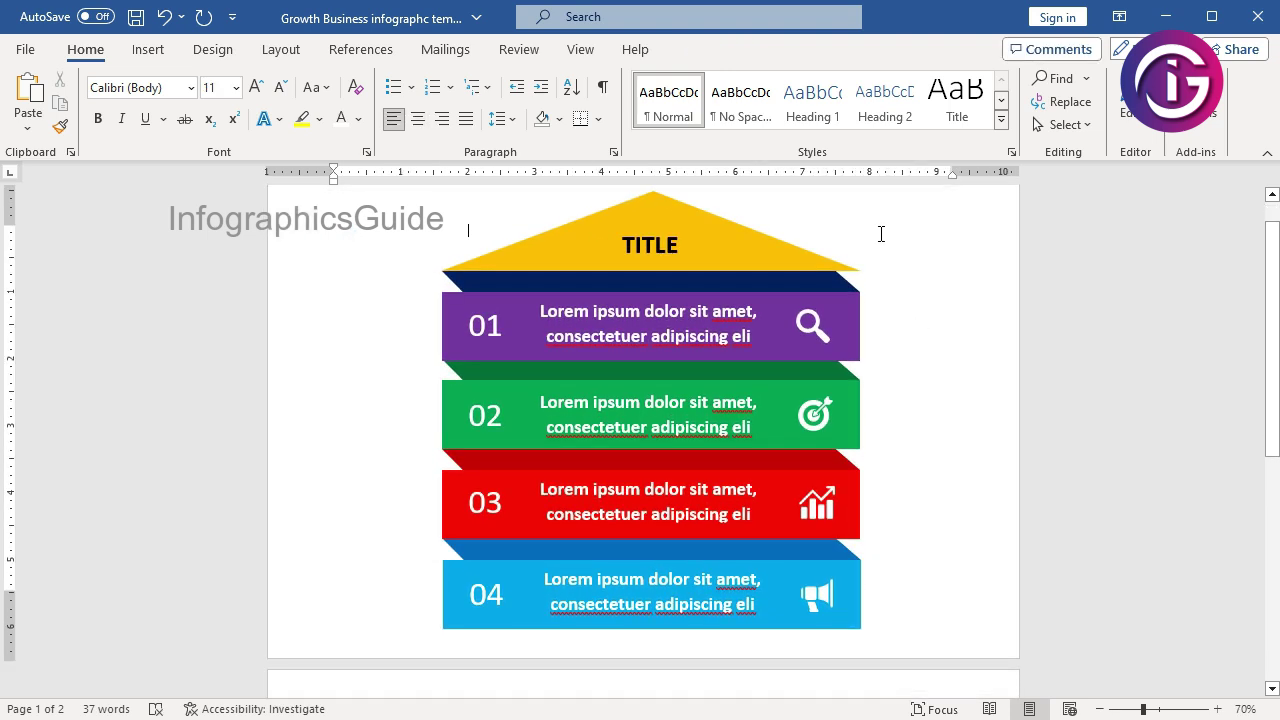